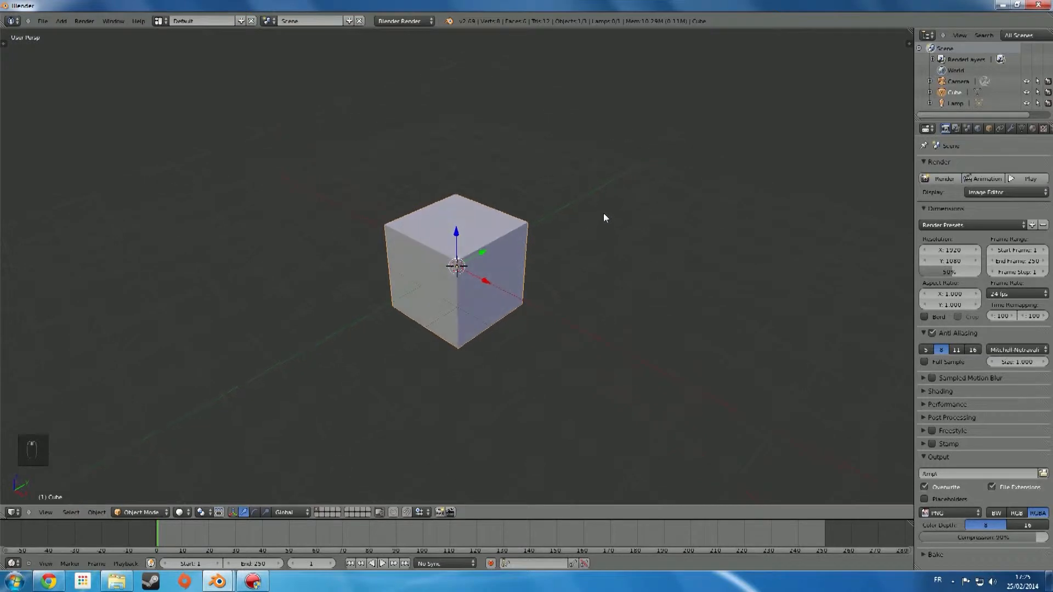
Examine the default cube from several sides, both close up and from a distance
scroll(606, 190, "up", 3)
scroll(606, 190, "down", 1)
scroll(574, 232, "up", 1)
scroll(581, 232, "up", 7)
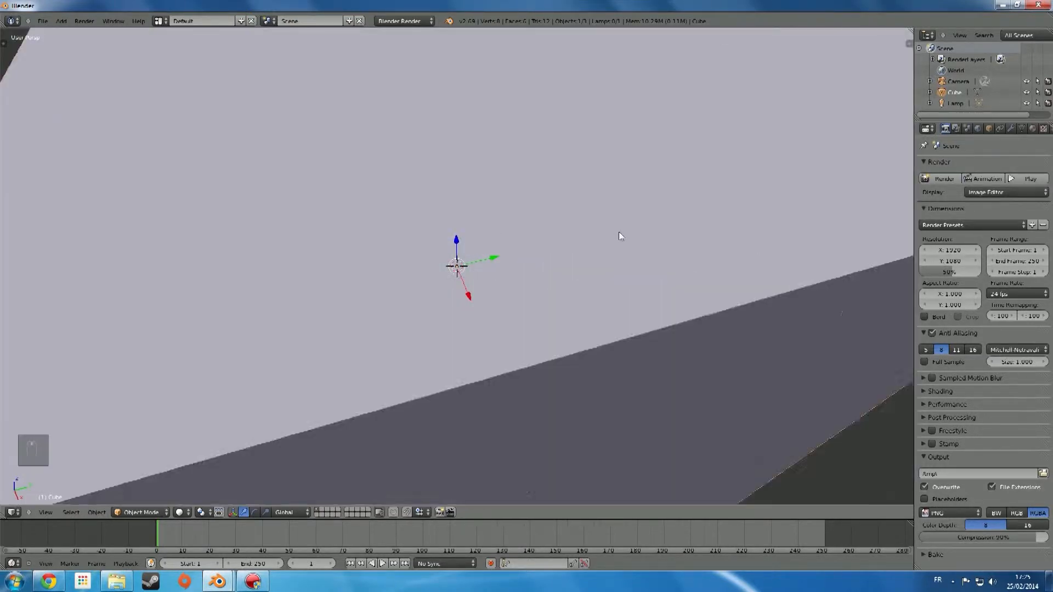
scroll(619, 232, "down", 6)
scroll(650, 167, "up", 6)
scroll(615, 188, "up", 2)
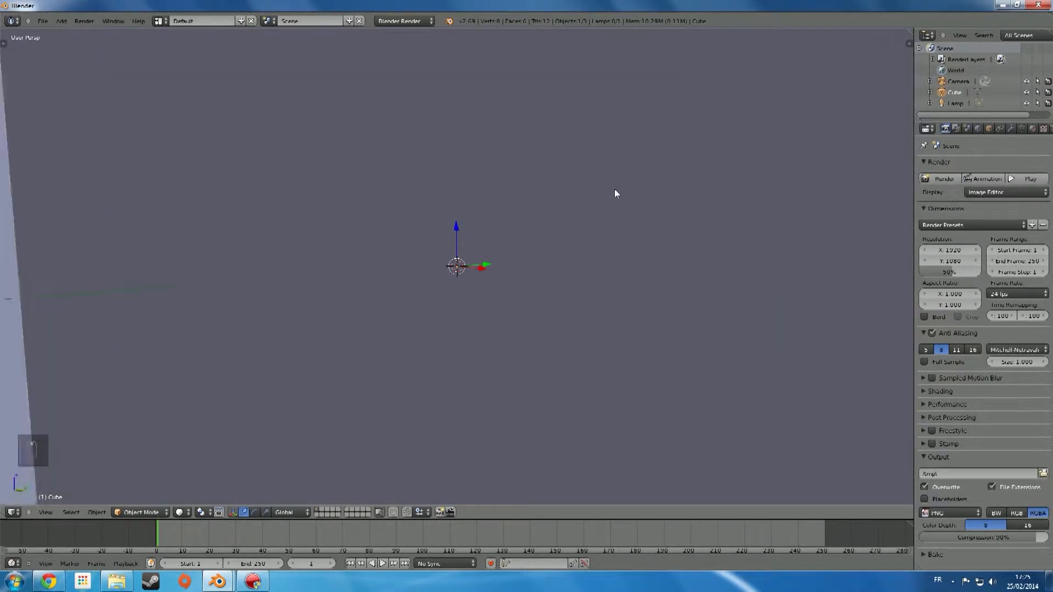
scroll(615, 189, "down", 2)
scroll(617, 194, "down", 4)
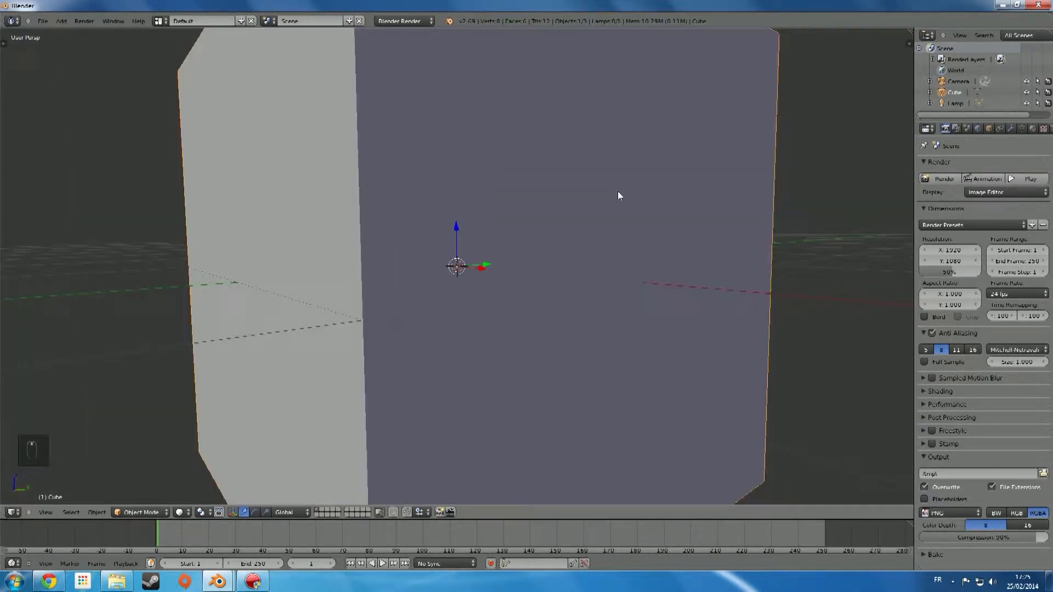
middle_click_drag(626, 221, 558, 203)
scroll(473, 218, "up", 5)
scroll(472, 215, "down", 5)
scroll(583, 203, "up", 4)
scroll(585, 203, "down", 2)
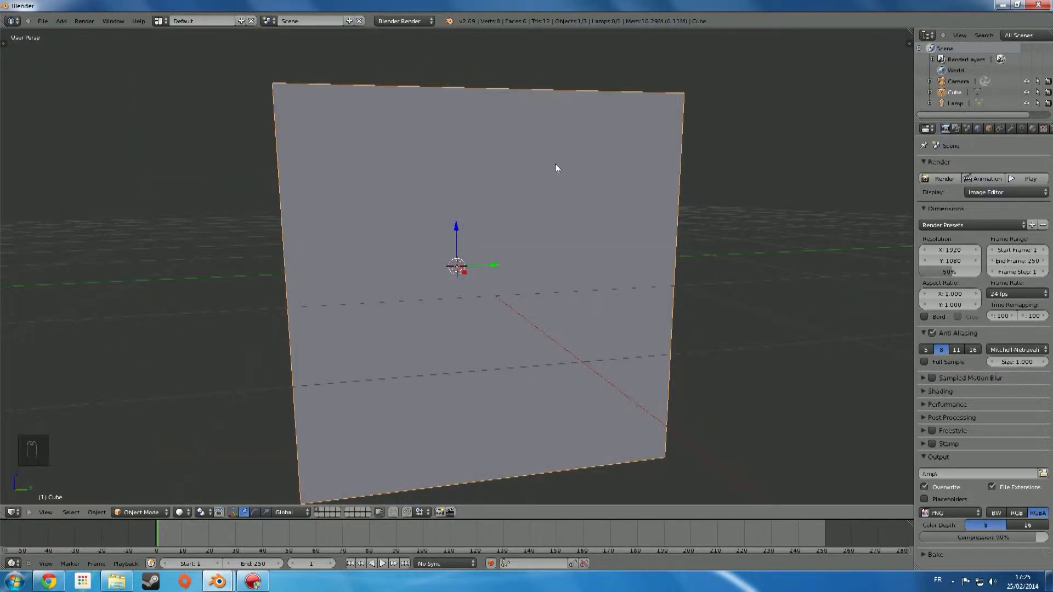
scroll(530, 233, "up", 2)
scroll(530, 234, "down", 2)
scroll(330, 313, "down", 5)
middle_click_drag(329, 312, 271, 315)
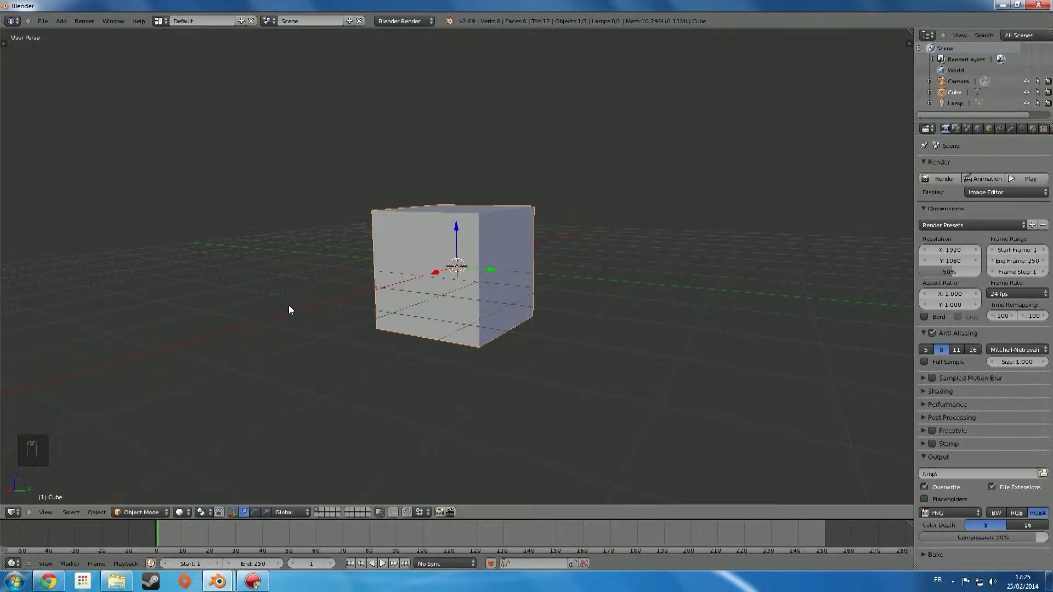
scroll(293, 305, "down", 2)
middle_click_drag(293, 305, 449, 316)
scroll(461, 311, "up", 5)
scroll(493, 316, "down", 3)
scroll(449, 316, "up", 3)
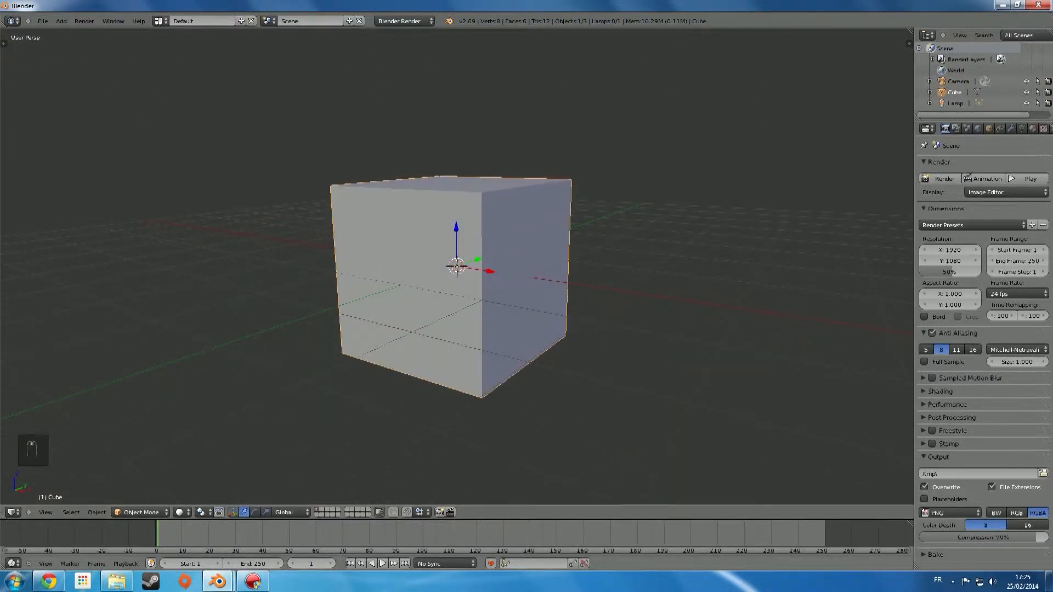
Switch to Chrome to look at the watch photos and return to Blender
left_click(50, 583)
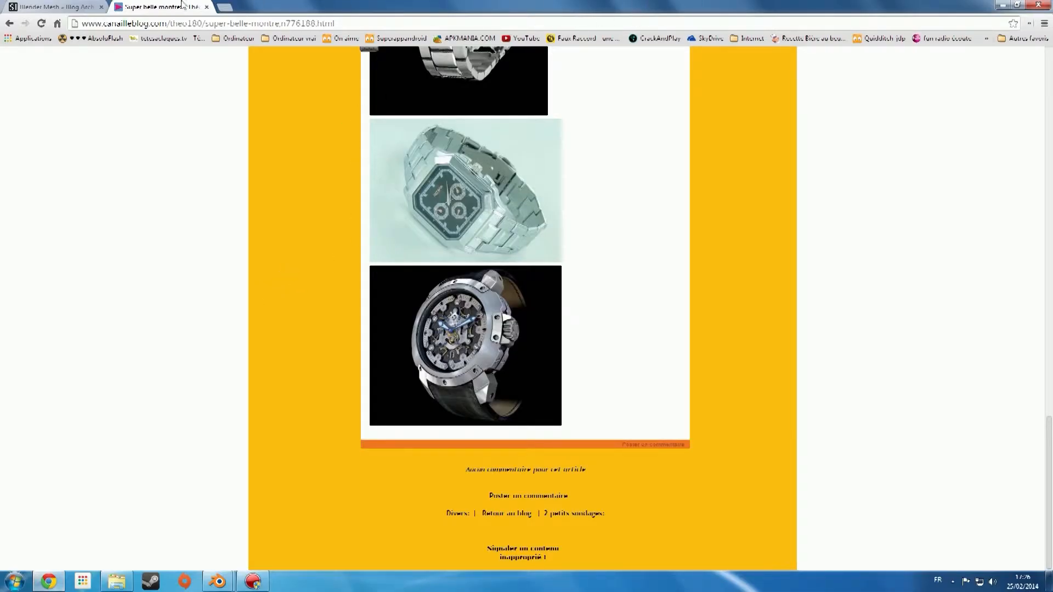
left_click(1007, 5)
scroll(245, 264, "down", 2)
scroll(367, 304, "up", 1)
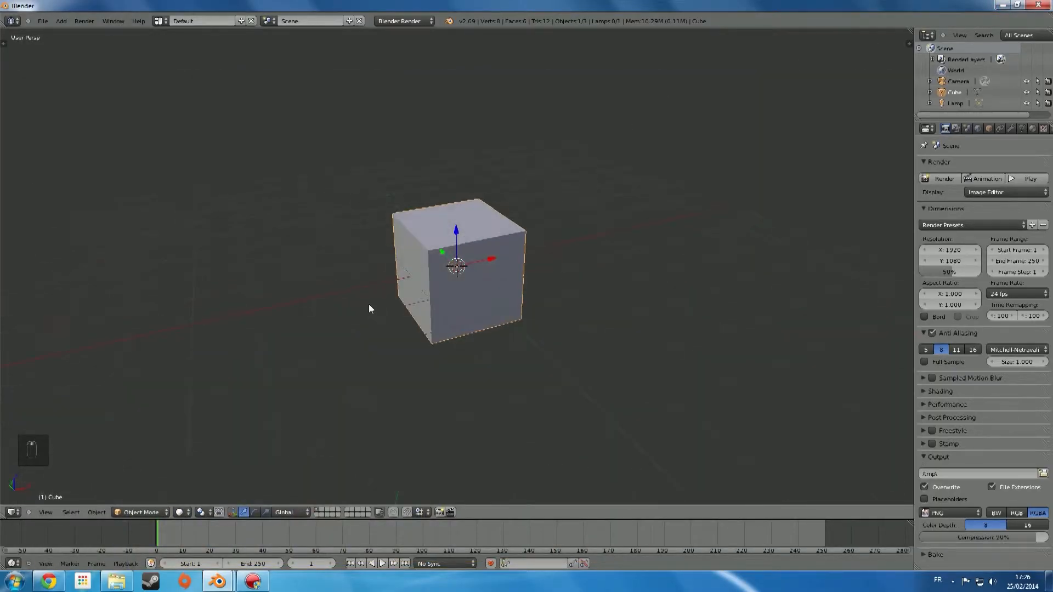
Inspect the cube's faces up close and view it with its surroundings from a low angle
scroll(368, 304, "up", 6)
middle_click_drag(448, 322, 344, 301)
scroll(406, 307, "down", 2)
scroll(351, 303, "up", 6)
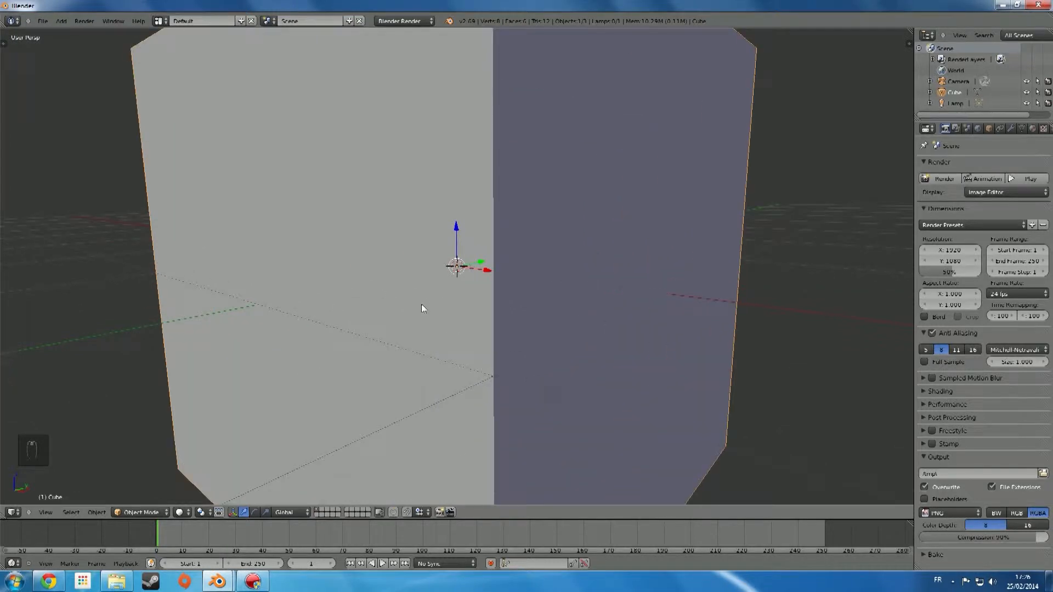
scroll(425, 302, "up", 3)
scroll(481, 302, "down", 3)
scroll(474, 347, "down", 8)
middle_click_drag(499, 355, 550, 373)
scroll(428, 335, "up", 5)
scroll(508, 372, "down", 3)
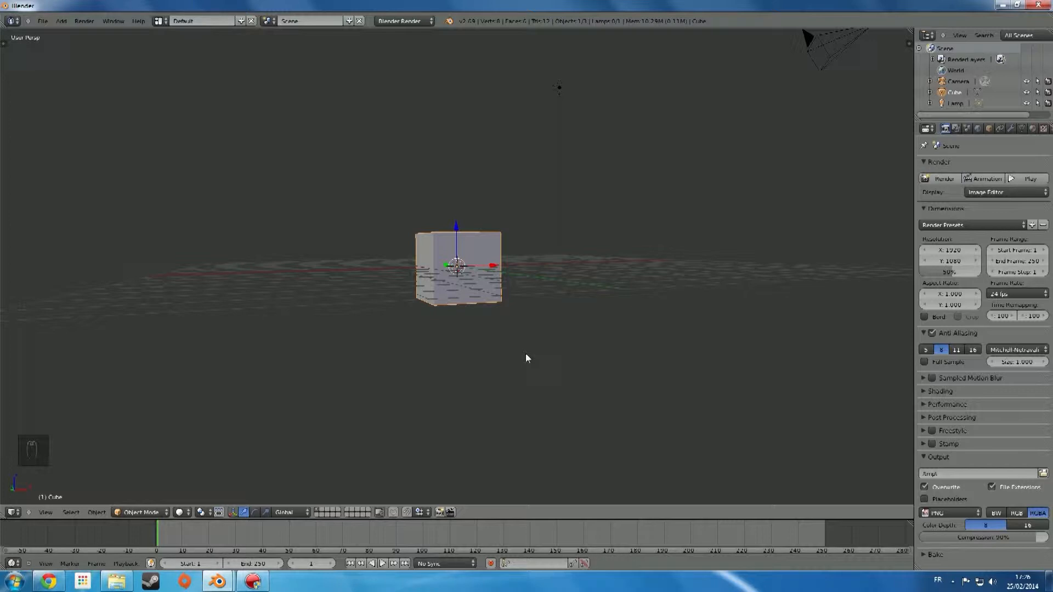
View the cube from the front, right, top, back, left and bottom, and finish with a free angle from below
key("KP_1")
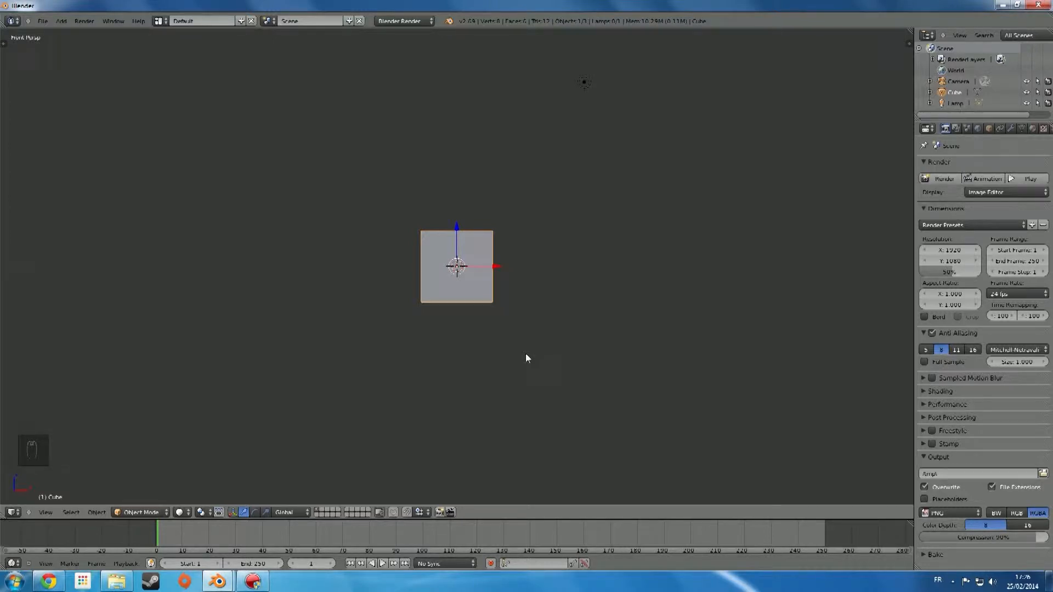
key("KP_3")
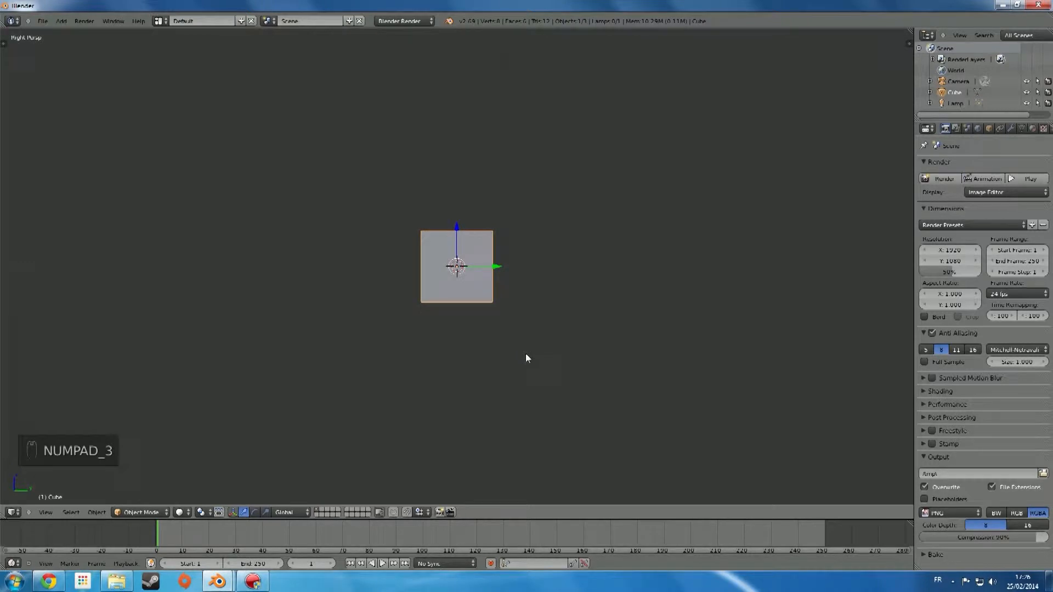
key("KP_7")
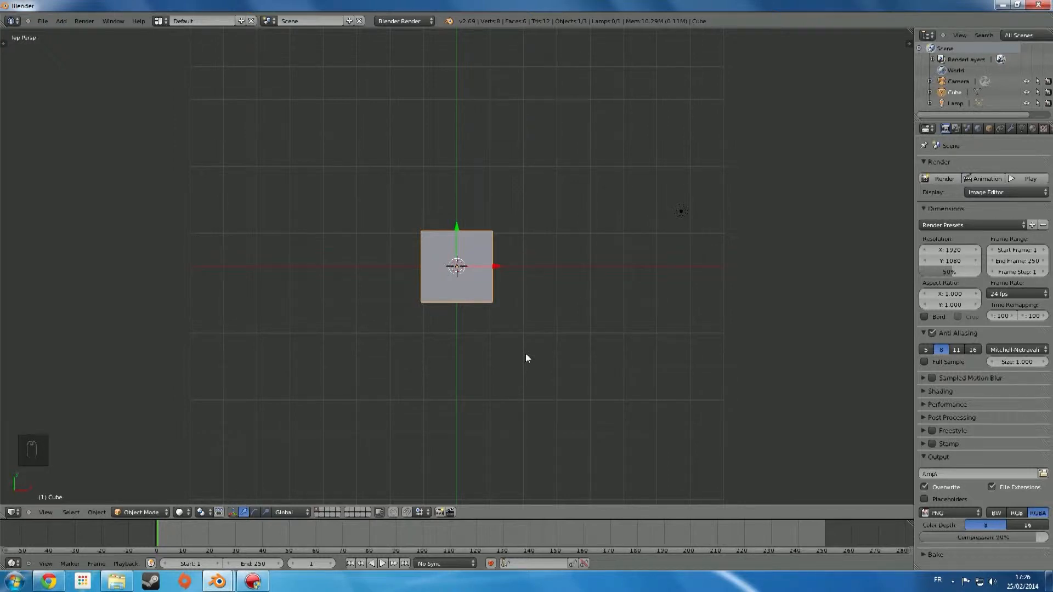
key("ctrl+KP_1")
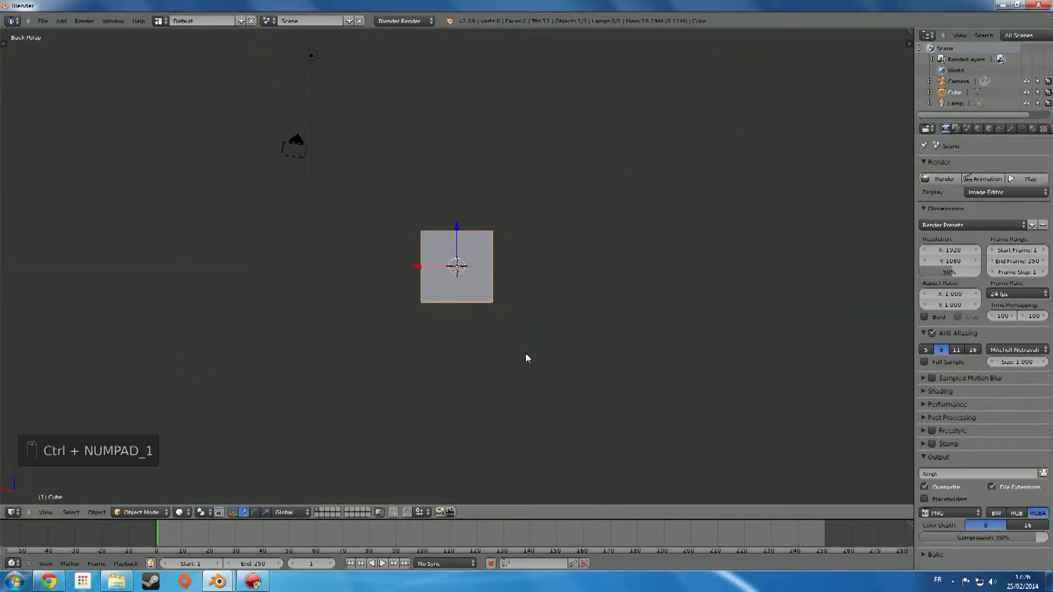
key("ctrl+KP_3")
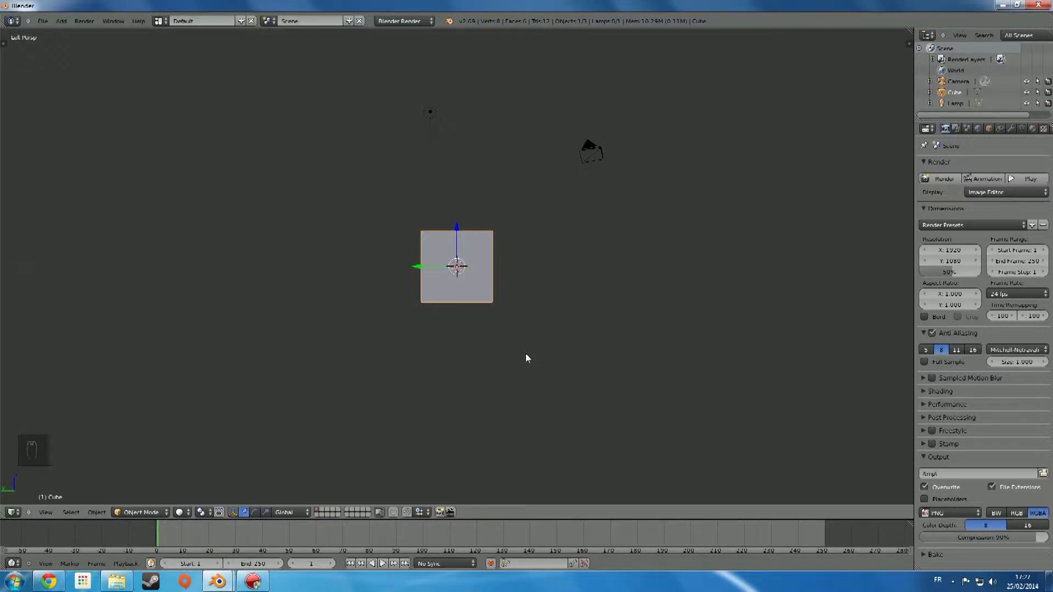
key("ctrl+KP_7")
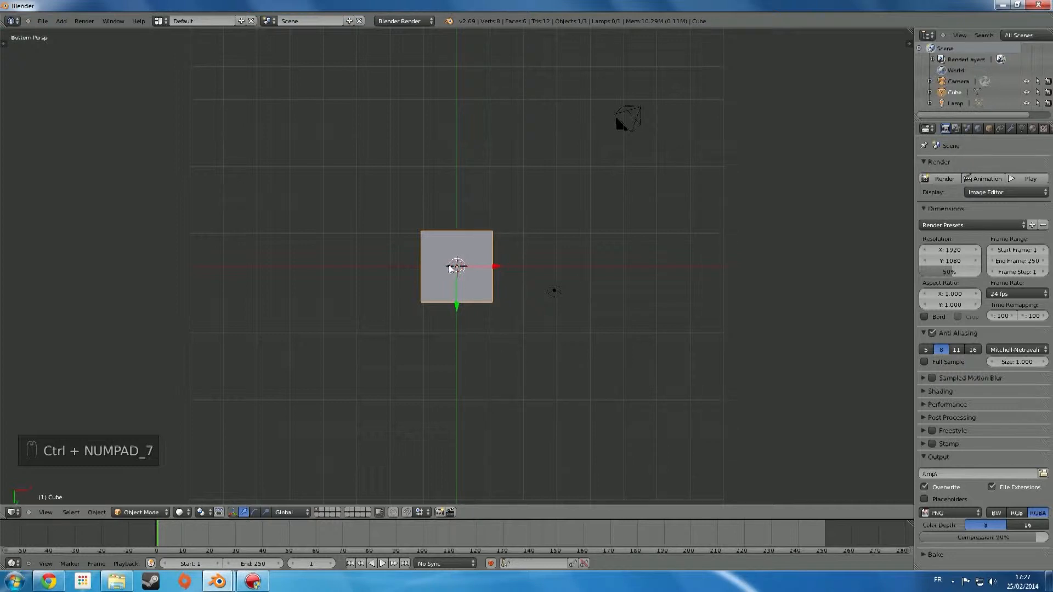
scroll(398, 274, "up", 4)
middle_click_drag(398, 271, 461, 289)
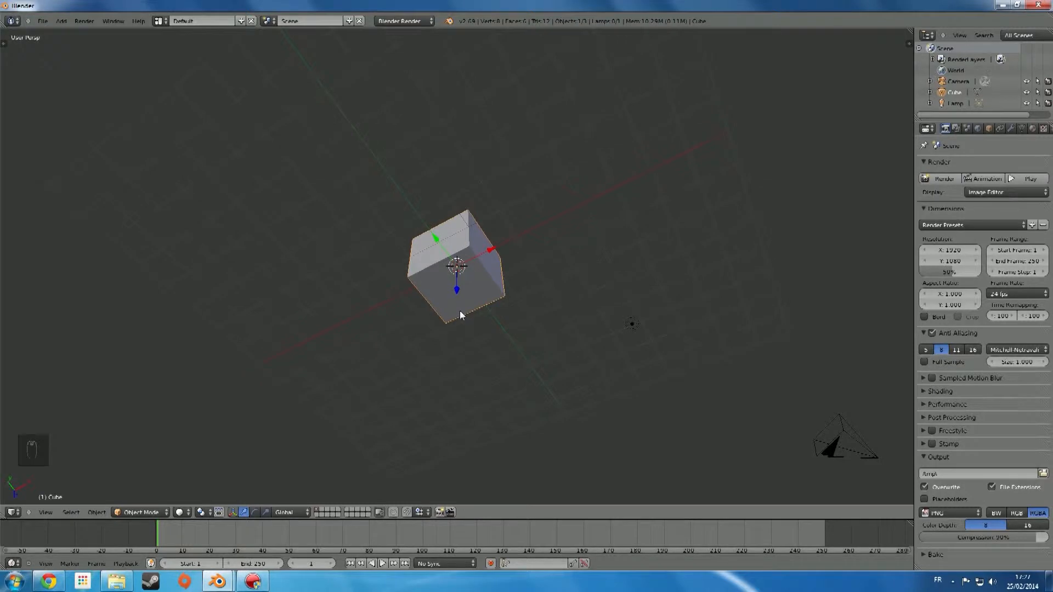
Examine the cube in the front perspective view at different distances and compare it with a slightly rotated view
key("KP_1")
scroll(537, 208, "down", 2)
scroll(536, 220, "up", 4)
scroll(528, 218, "down", 1)
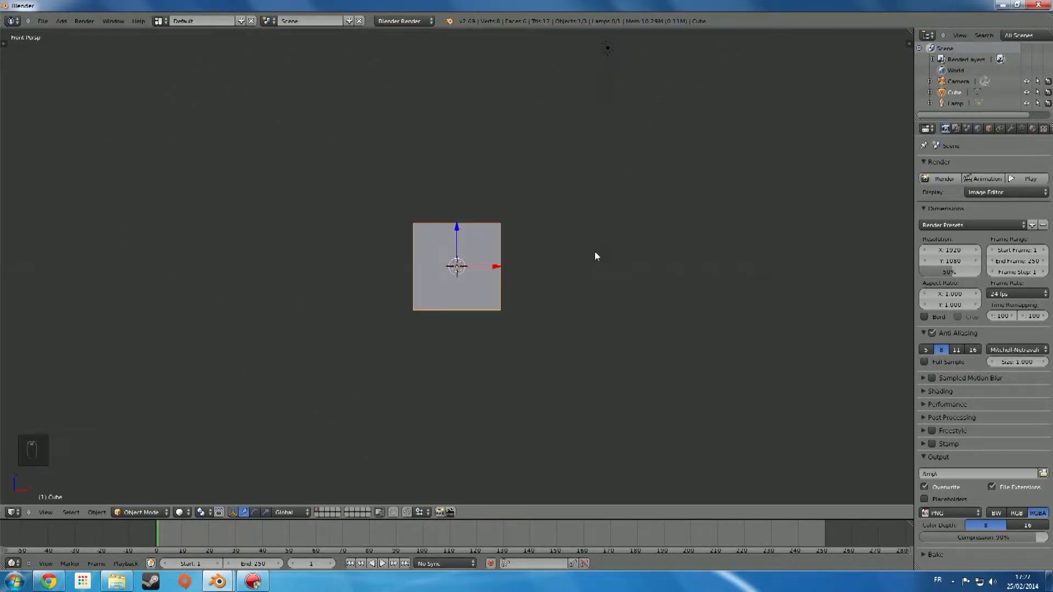
scroll(522, 264, "up", 2)
scroll(523, 264, "down", 2)
scroll(522, 264, "up", 3)
scroll(523, 263, "down", 1)
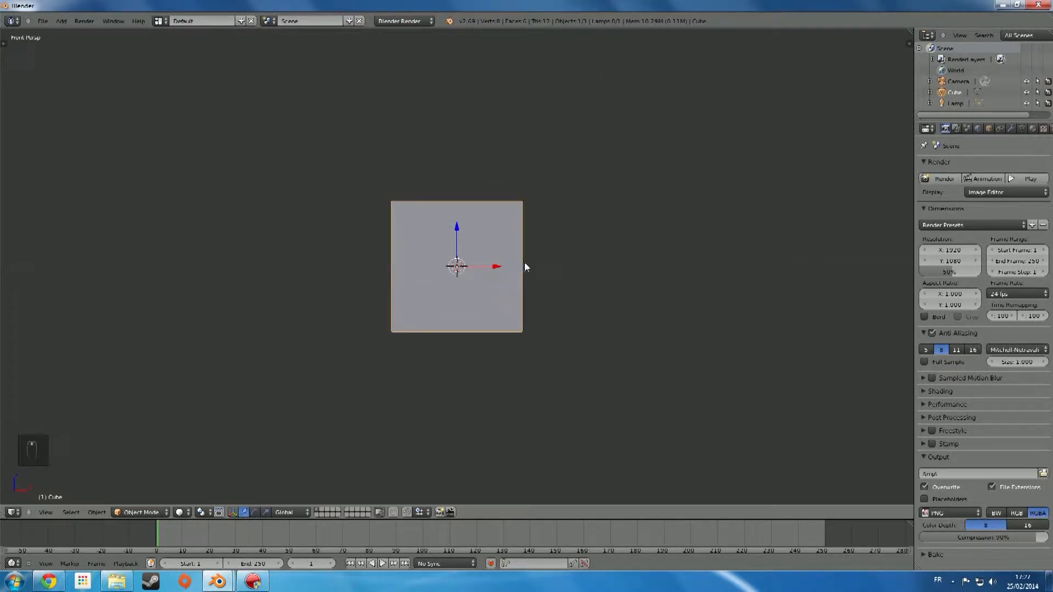
scroll(528, 266, "up", 2)
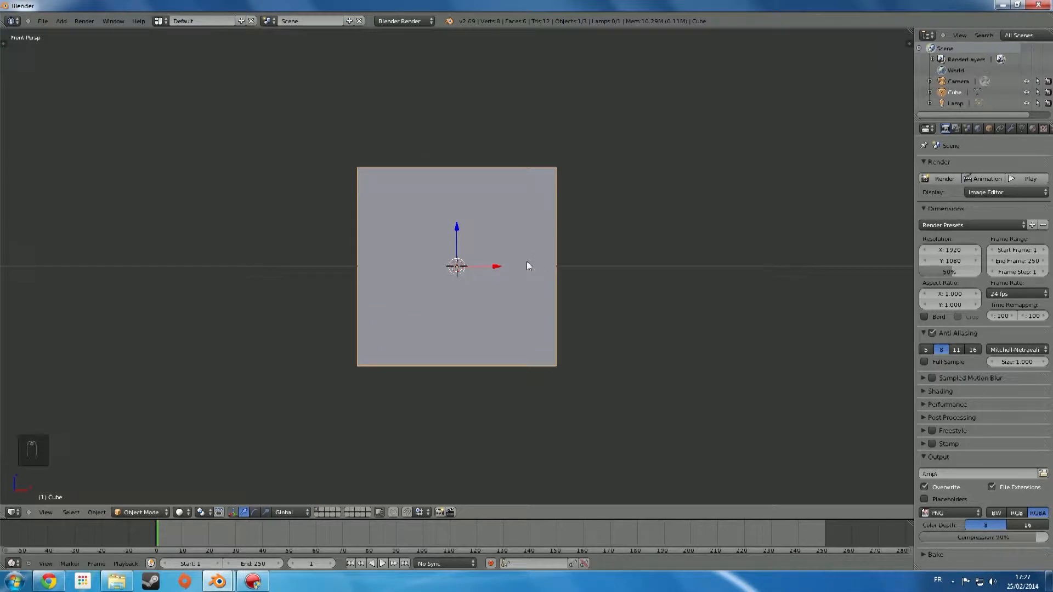
scroll(527, 266, "down", 3)
middle_click_drag(522, 265, 451, 256)
scroll(535, 278, "up", 3)
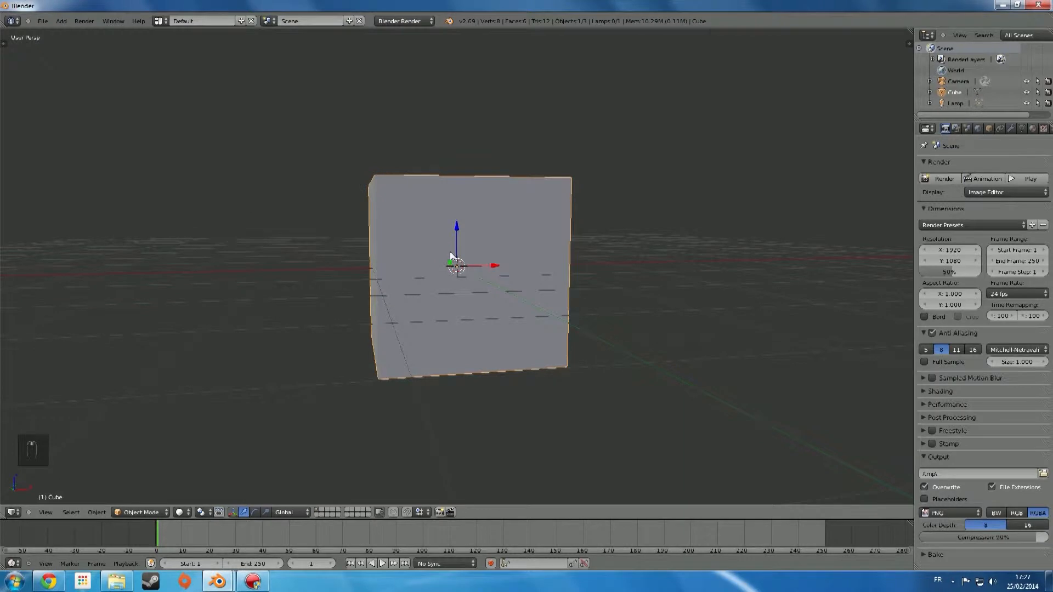
Display the cube as a wireframe from the front and switch the view to orthographic projection
key("KP_1")
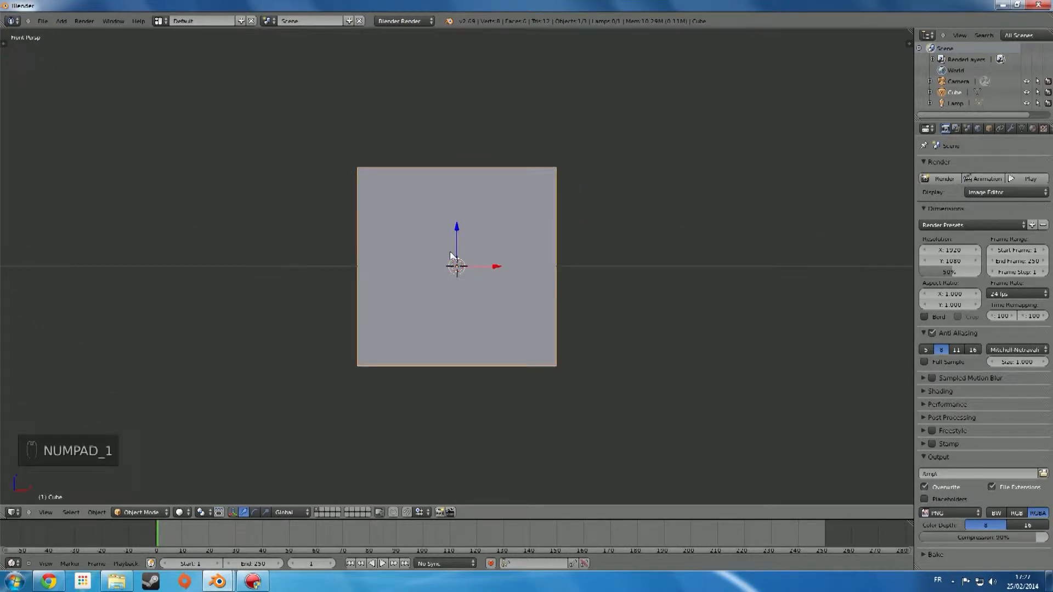
key("z")
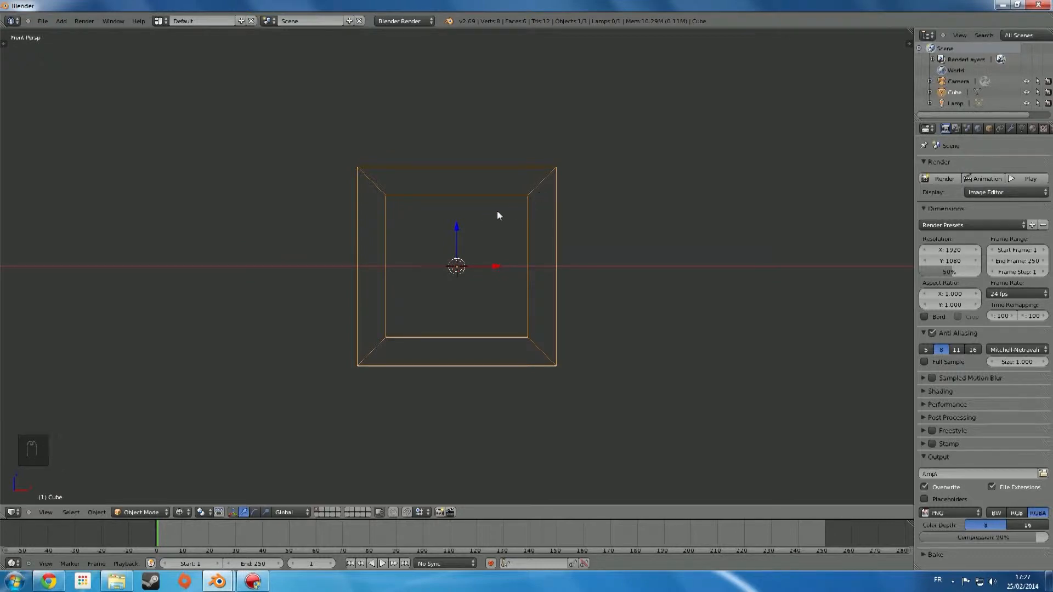
key("KP_5")
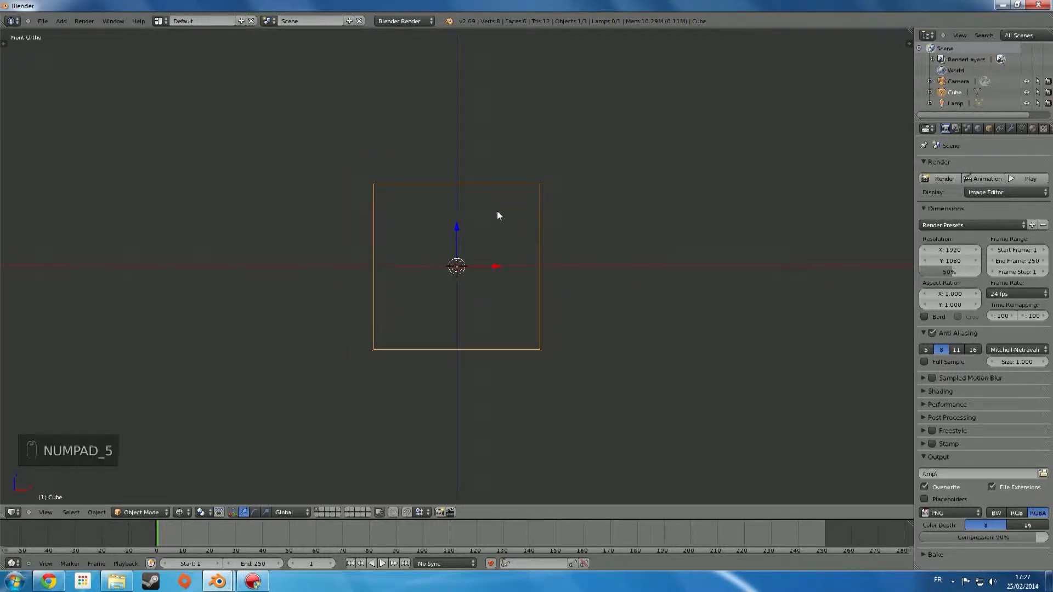
scroll(592, 218, "up", 5)
middle_click_drag(543, 235, 611, 265)
scroll(637, 275, "down", 4)
Restore solid shading and examine the cube at an angle in orthographic projection
key("z")
scroll(601, 305, "down", 2)
middle_click_drag(595, 314, 567, 294)
scroll(537, 314, "up", 5)
scroll(620, 311, "down", 2)
scroll(609, 306, "down", 3)
scroll(584, 296, "up", 5)
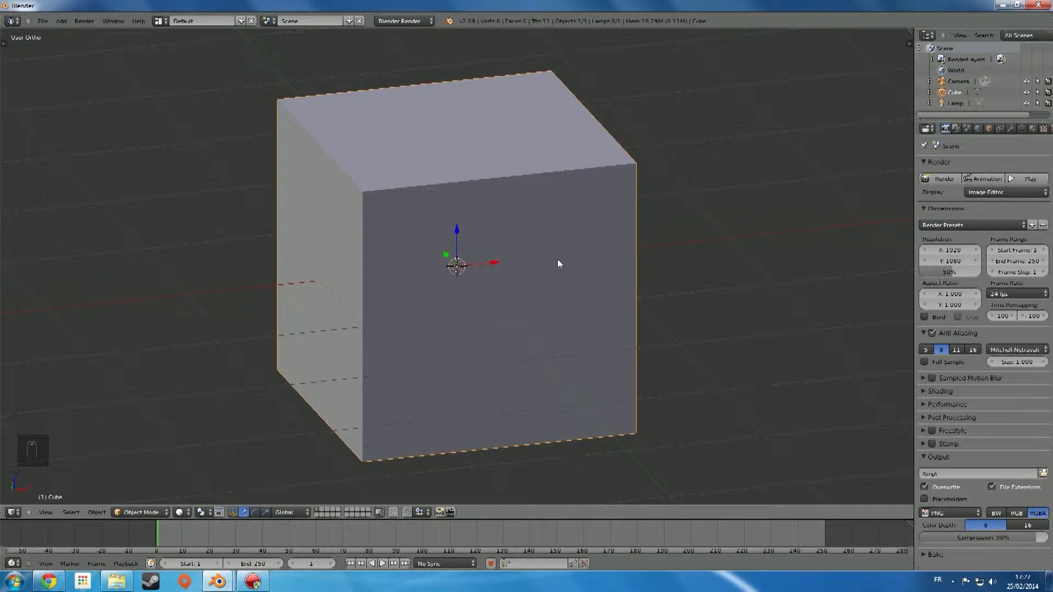
scroll(550, 258, "down", 2)
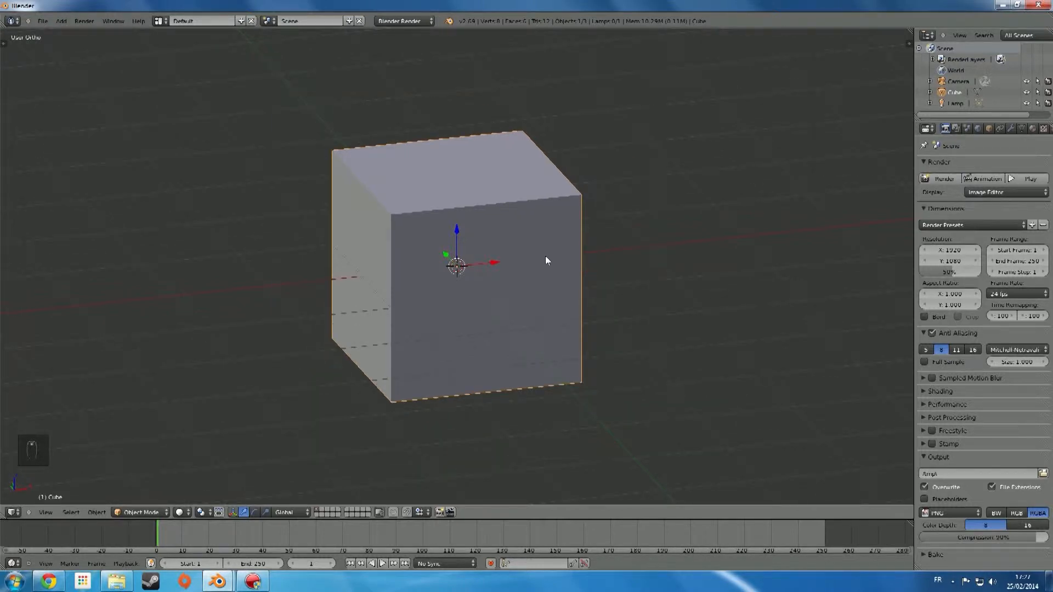
Put the cube into Edit Mode and deselect all of its geometry
key("Tab")
key("Tab")
key("Tab")
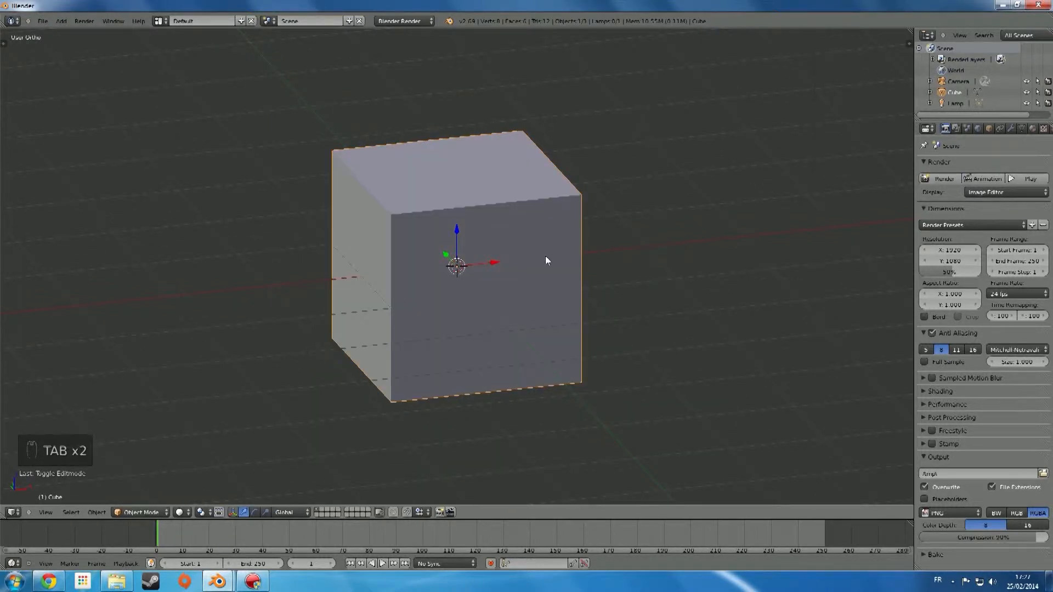
key("Tab")
key("Tab")
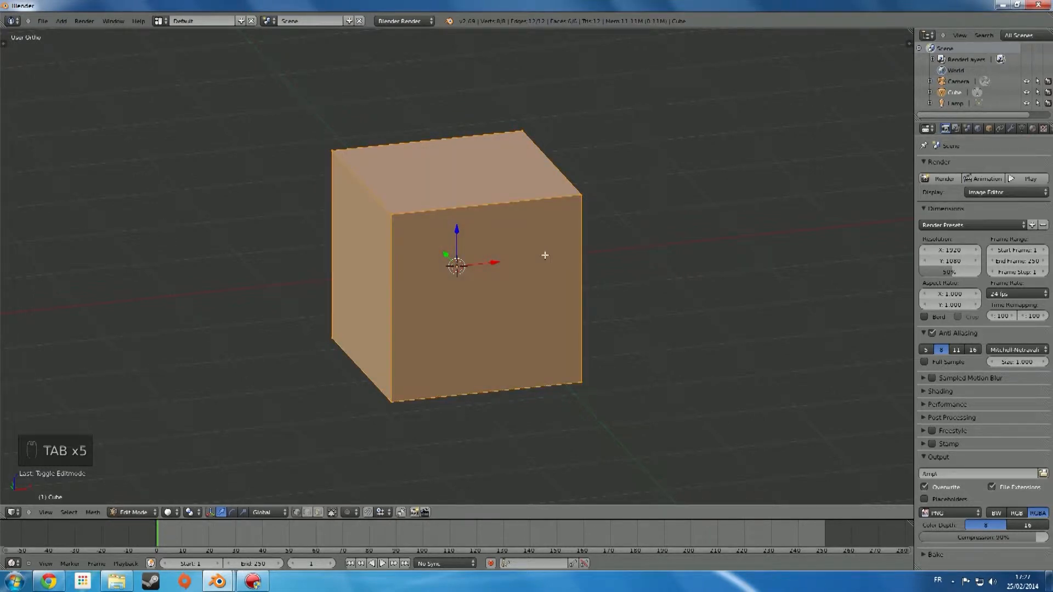
key("a")
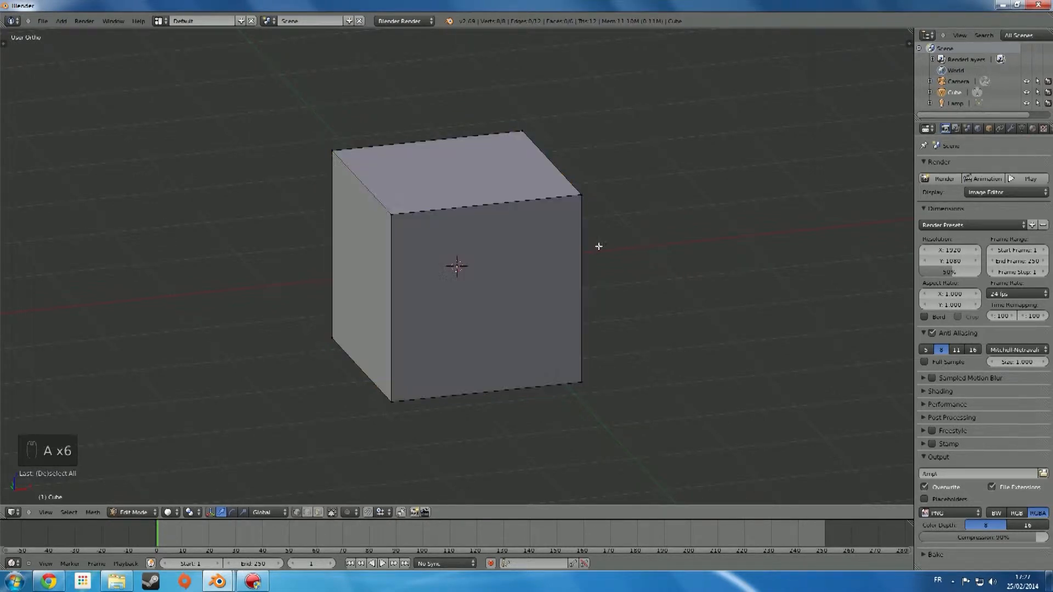
Try moving the cube's nearest upper corner vertex and its far upper corner vertex, cancelling each move
right_click(394, 210)
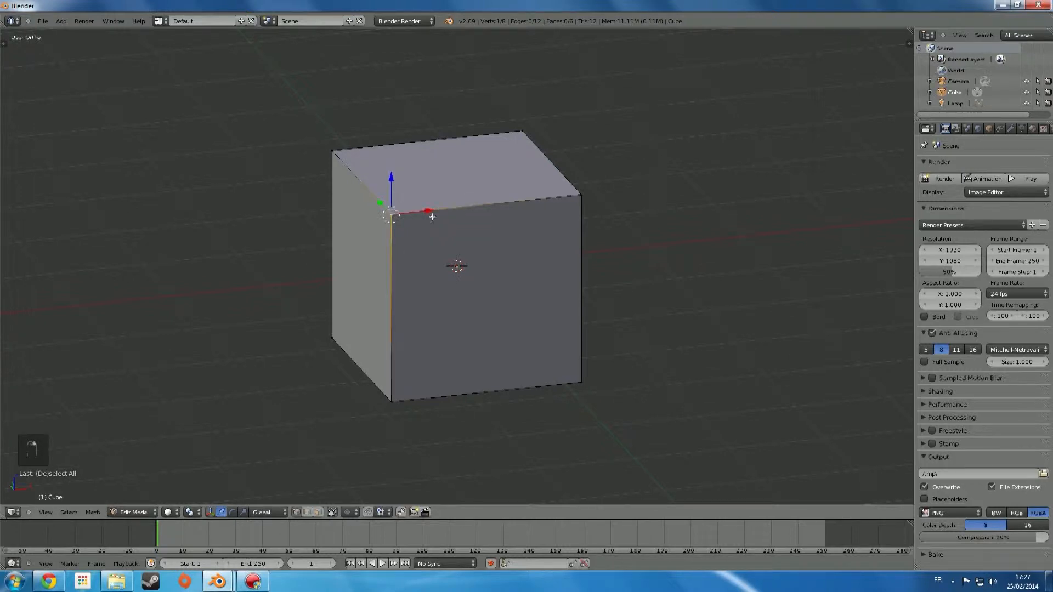
key("g")
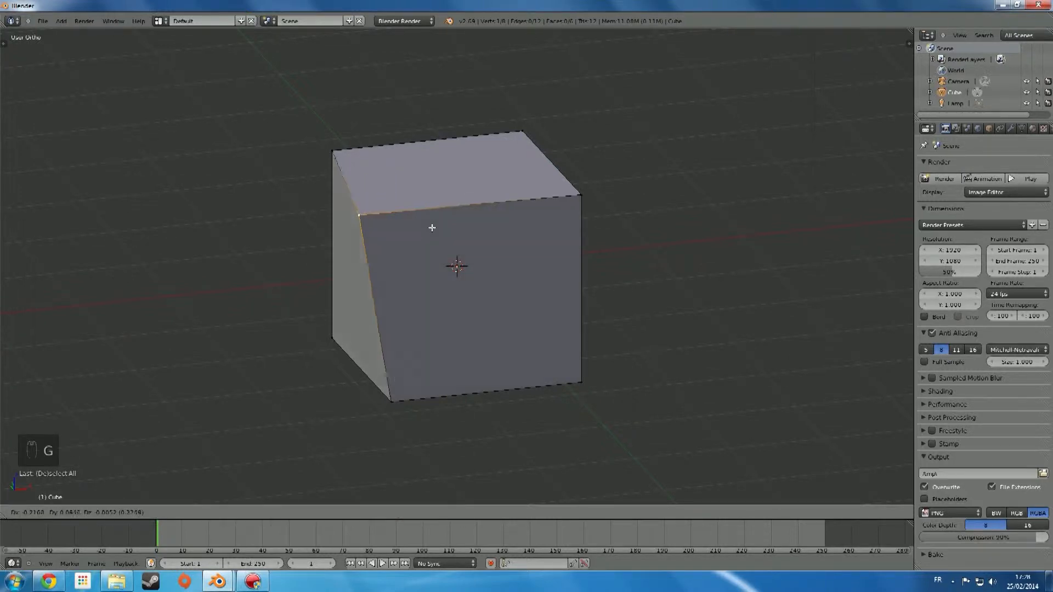
right_click(464, 206)
right_click(522, 131)
key("g")
right_click(624, 188)
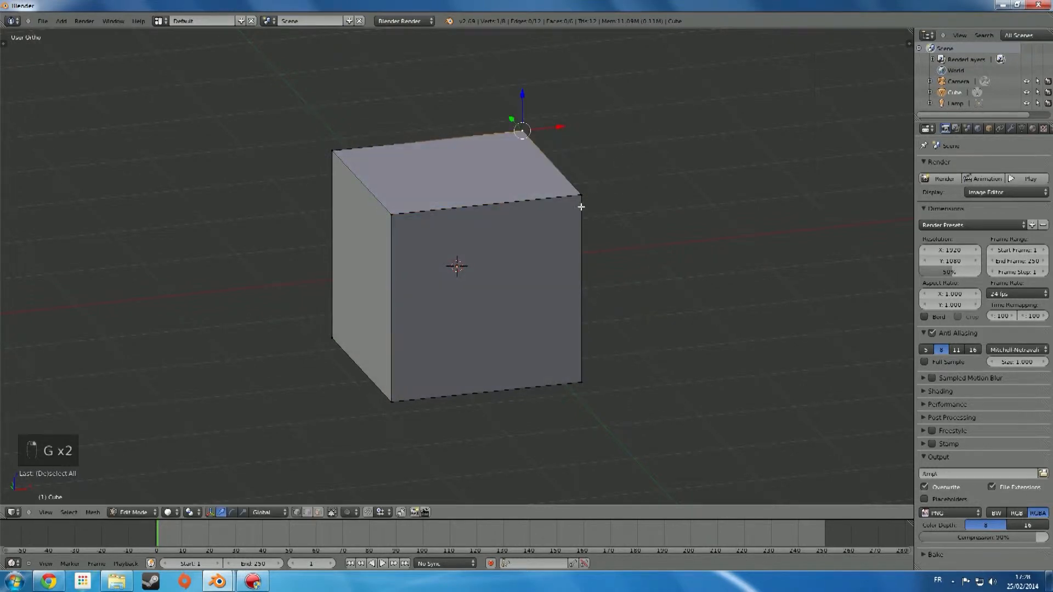
Switch to edge selection and try moving the cube's near vertical edge and its upper side edge, cancelling each move
scroll(577, 214, "up", 1)
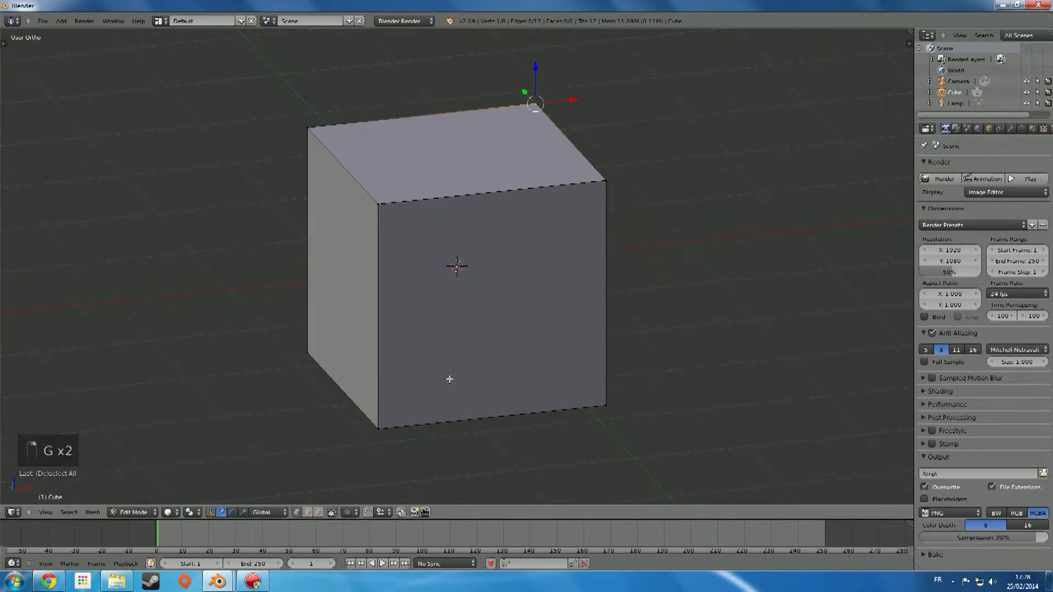
left_click(307, 512)
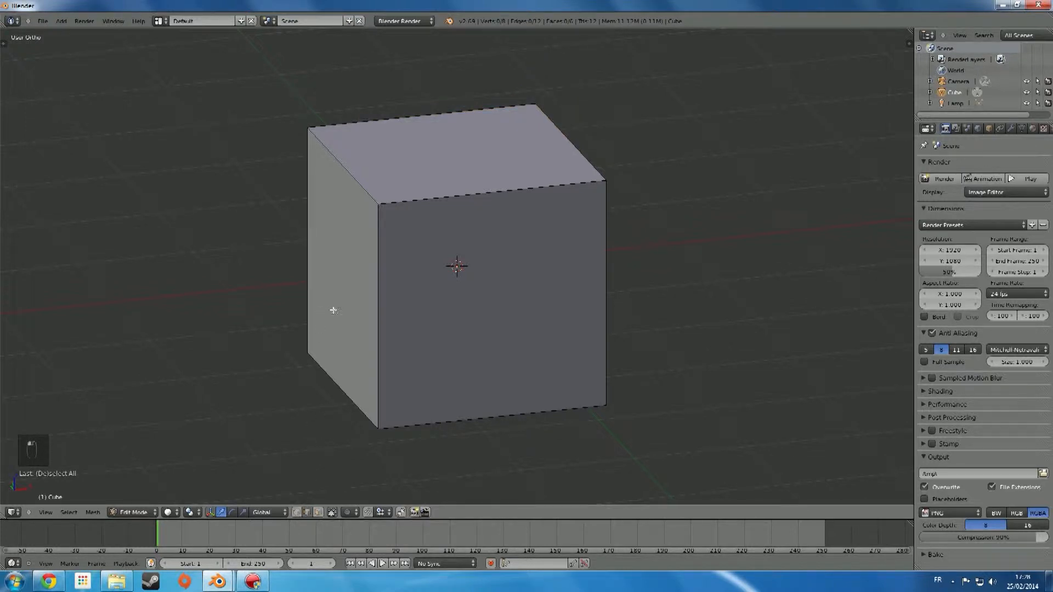
right_click(375, 317)
key("g")
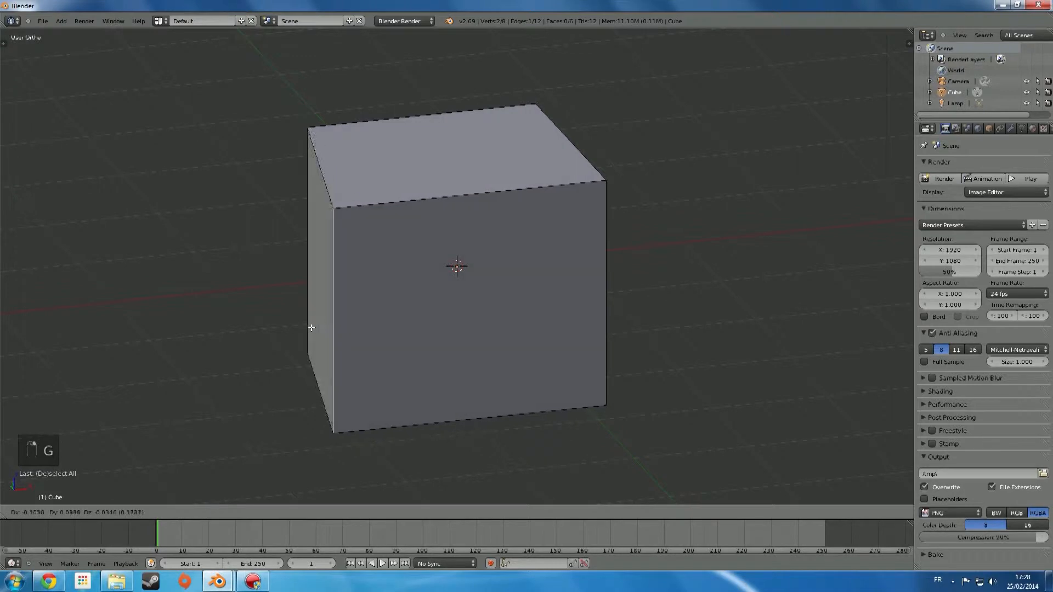
right_click(231, 342)
right_click(359, 191)
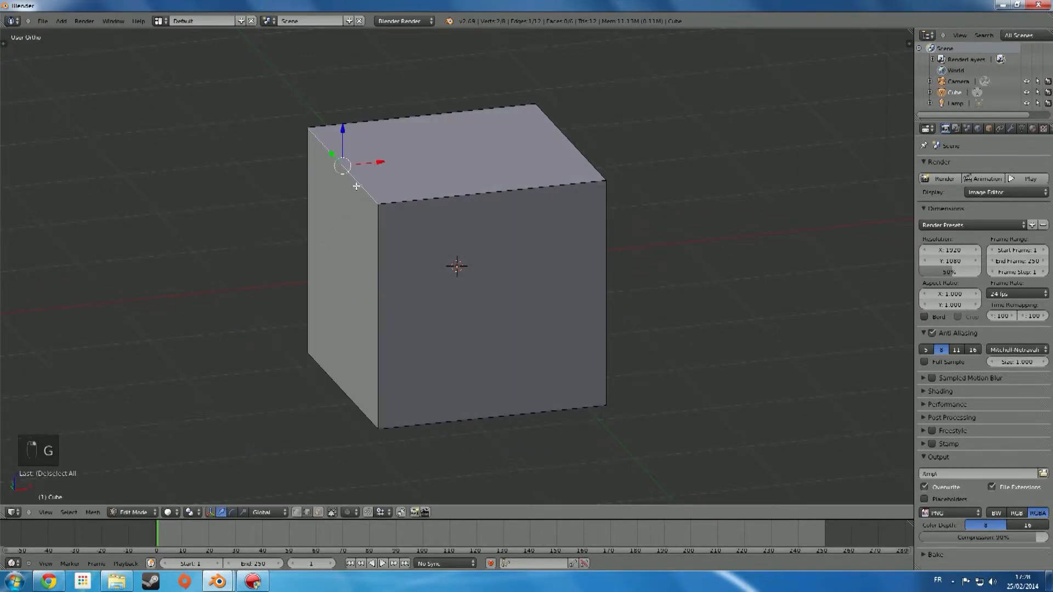
key("g")
right_click(321, 128)
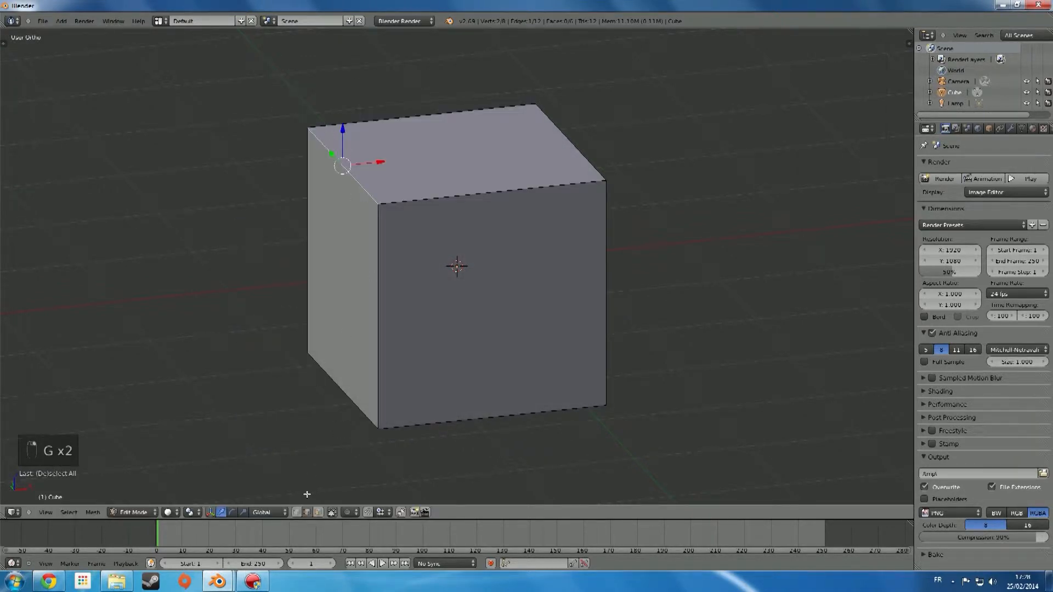
Switch to face selection and try moving the cube's narrow side face and its front face, cancelling each move
left_click(319, 513)
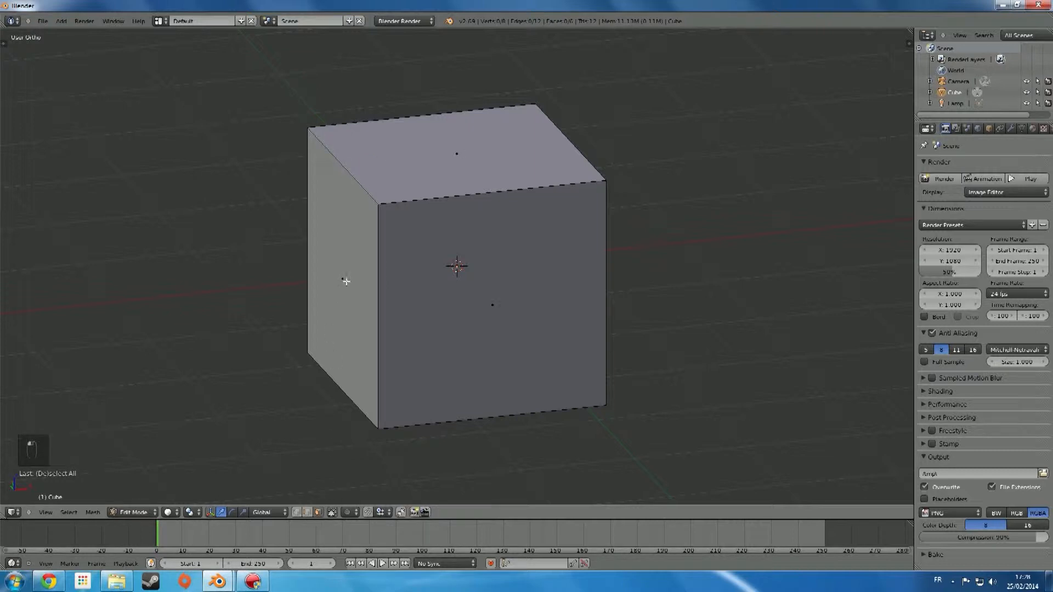
right_click(346, 281)
key("g")
right_click(202, 299)
right_click(485, 287)
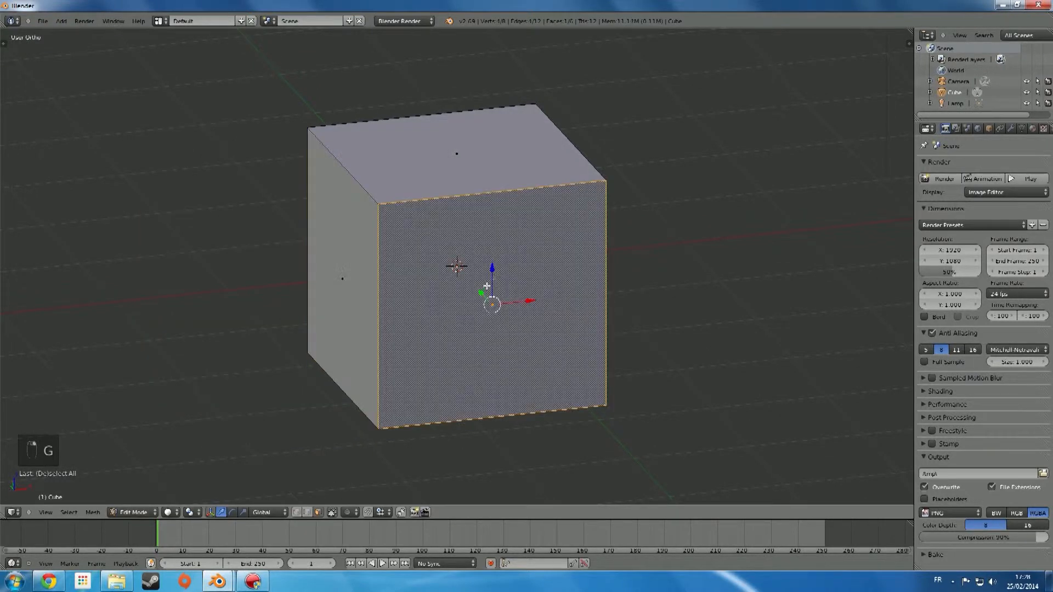
key("g")
right_click(661, 134)
Return to vertex selection and deselect all of the cube's geometry
scroll(567, 398, "down", 1)
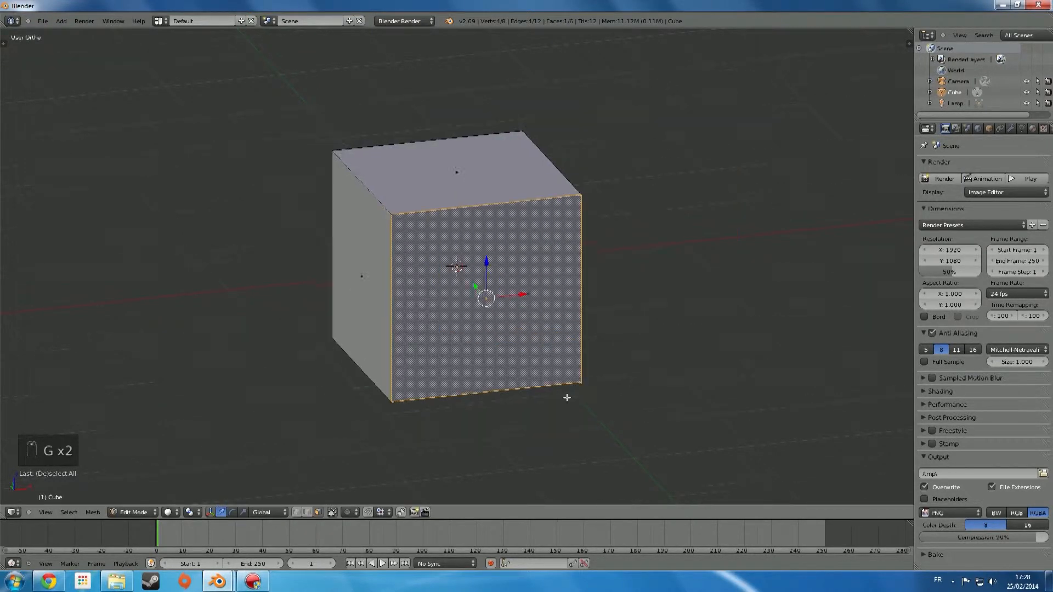
scroll(568, 398, "down", 1)
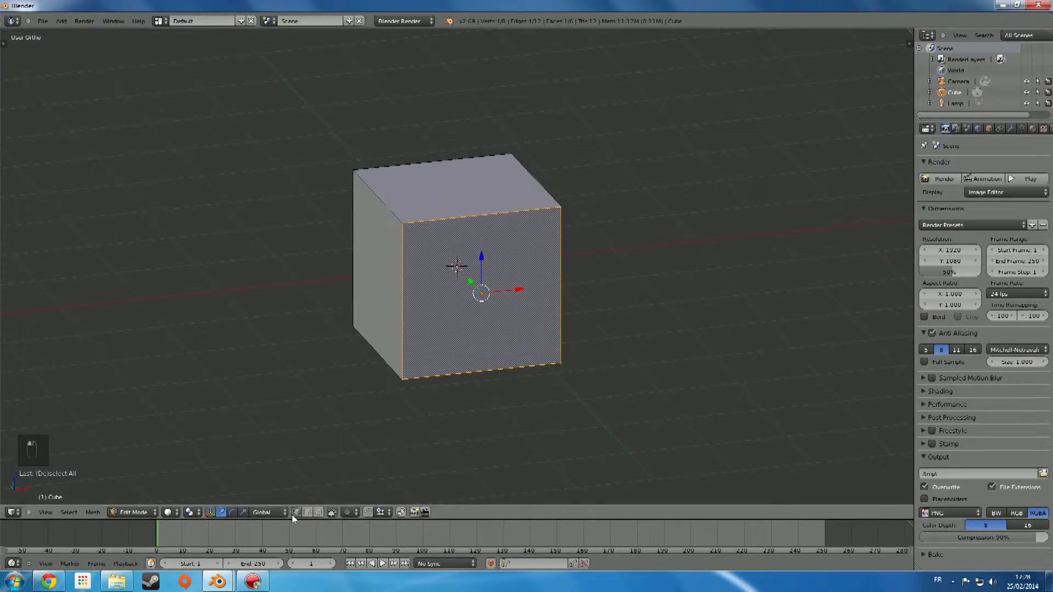
scroll(357, 425, "down", 1)
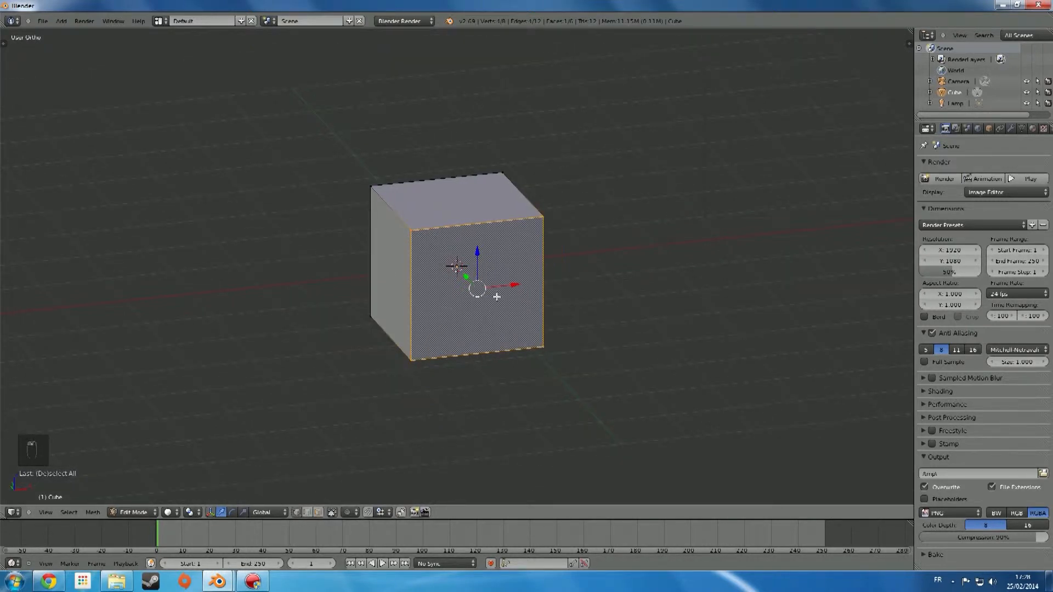
middle_click_drag(420, 279, 382, 286)
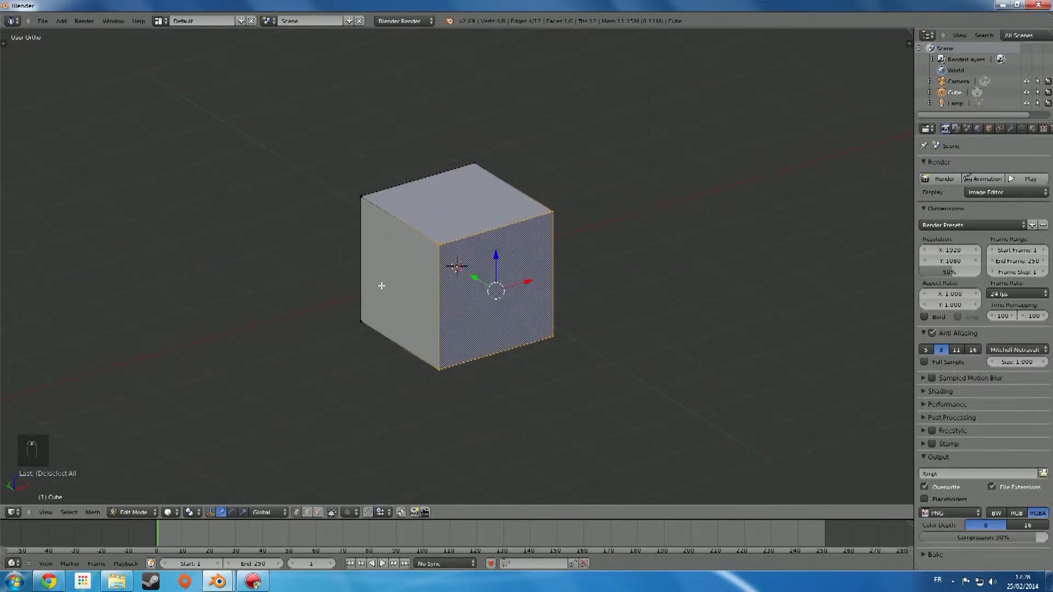
key("a")
scroll(494, 263, "up", 3)
scroll(455, 275, "down", 2)
middle_click_drag(451, 281, 420, 272)
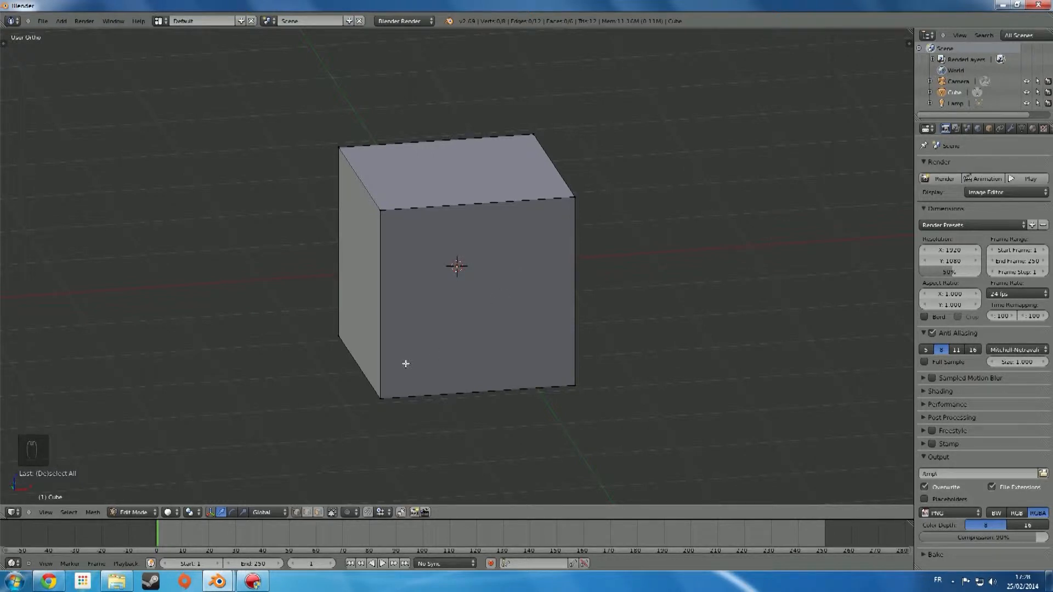
scroll(408, 356, "down", 2)
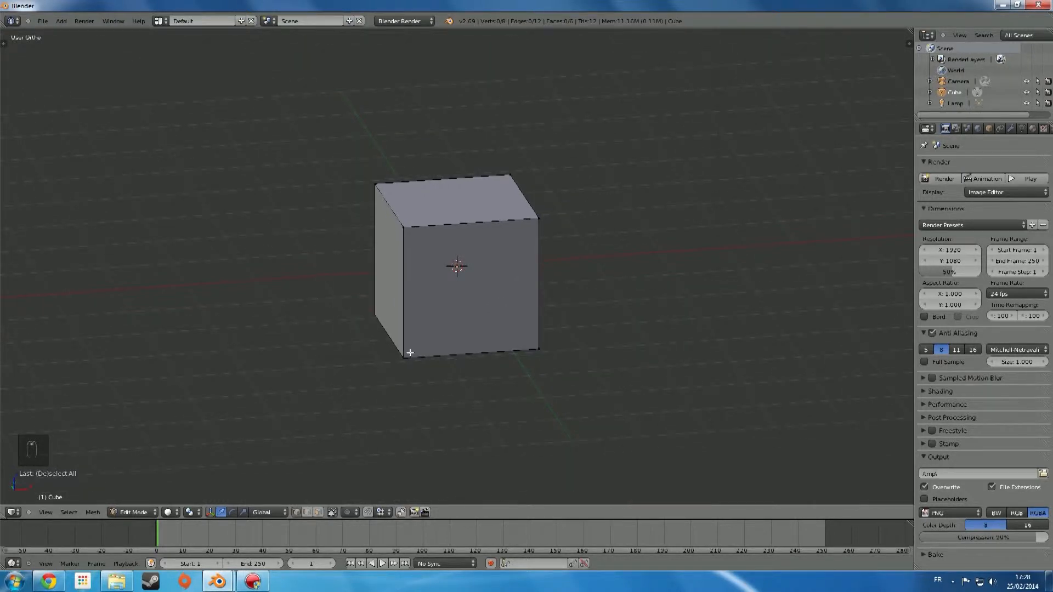
Leave Edit Mode and delete the cube from the scene
key("Tab")
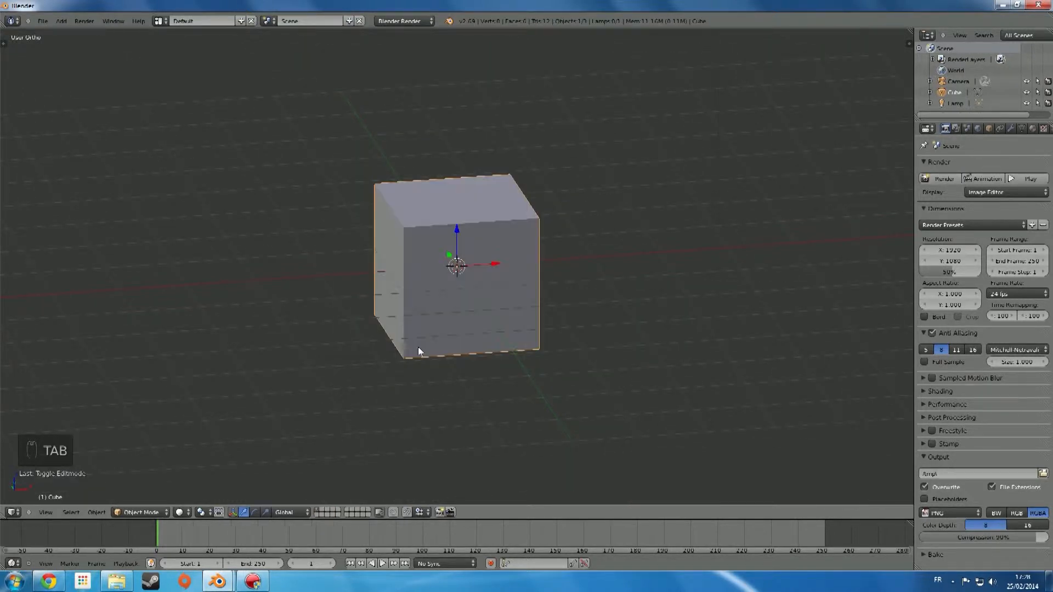
scroll(420, 346, "down", 3)
middle_click_drag(421, 345, 379, 357)
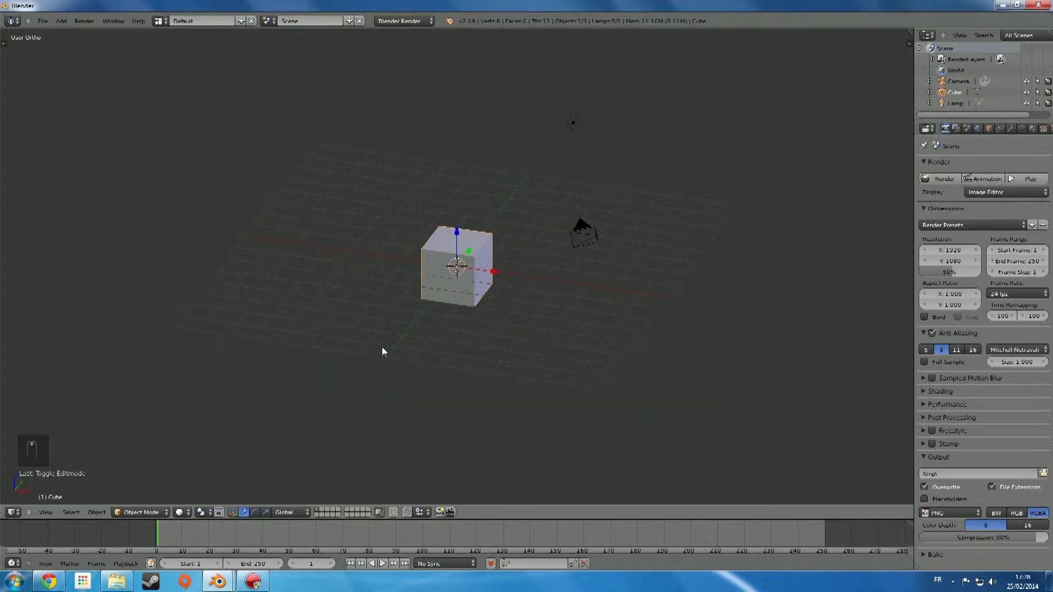
key("Delete")
left_click(382, 346)
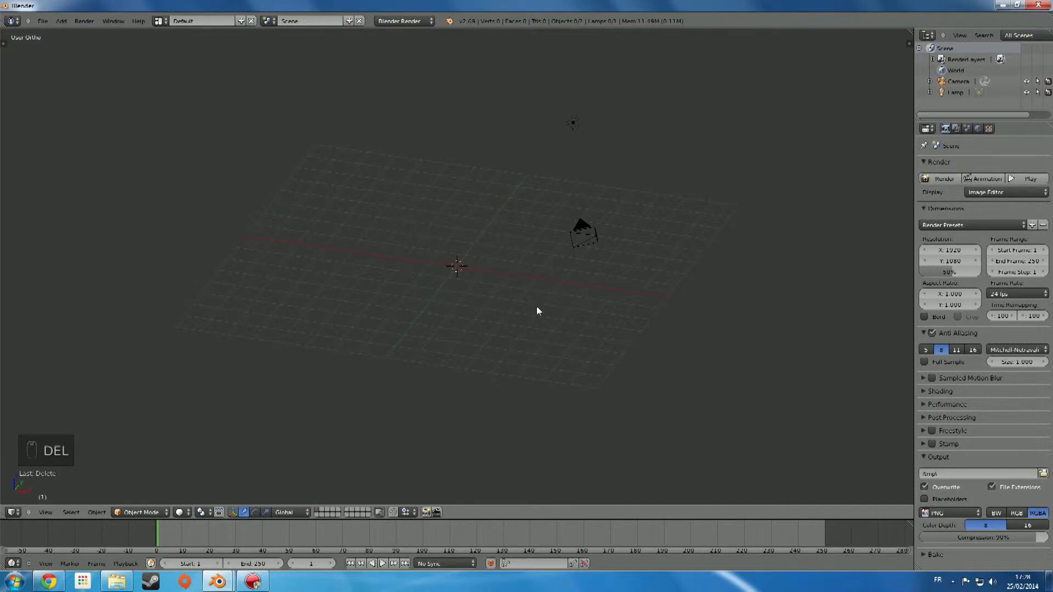
Add a plane mesh to the empty scene as a demonstration, then delete it
key("shift+a")
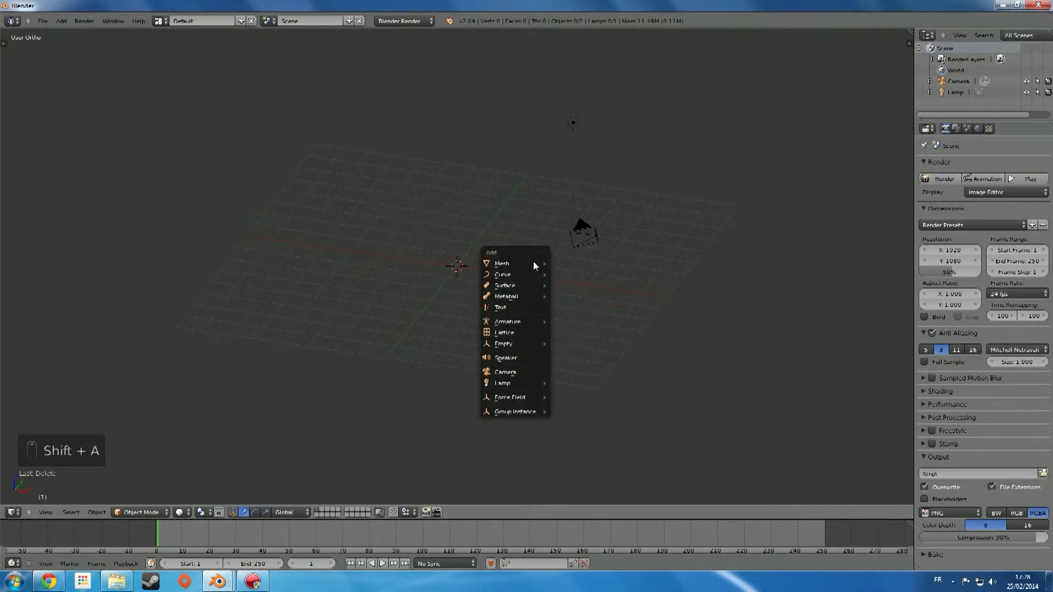
mouse_move(533, 264)
left_click(559, 266)
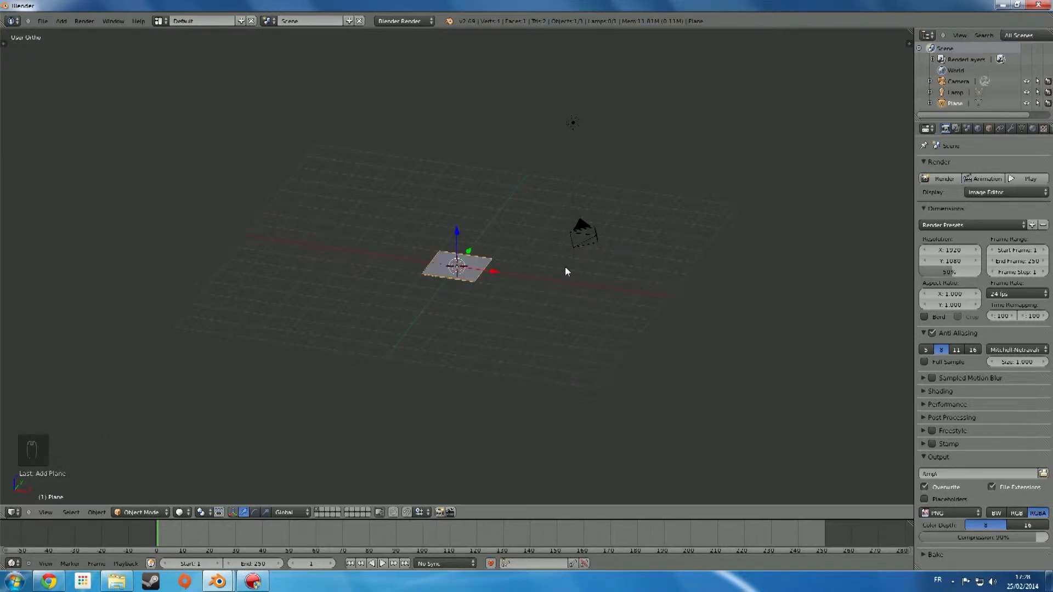
key("Delete")
Add a UV sphere, examine it up close, and delete it
key("shift+a")
mouse_move(565, 268)
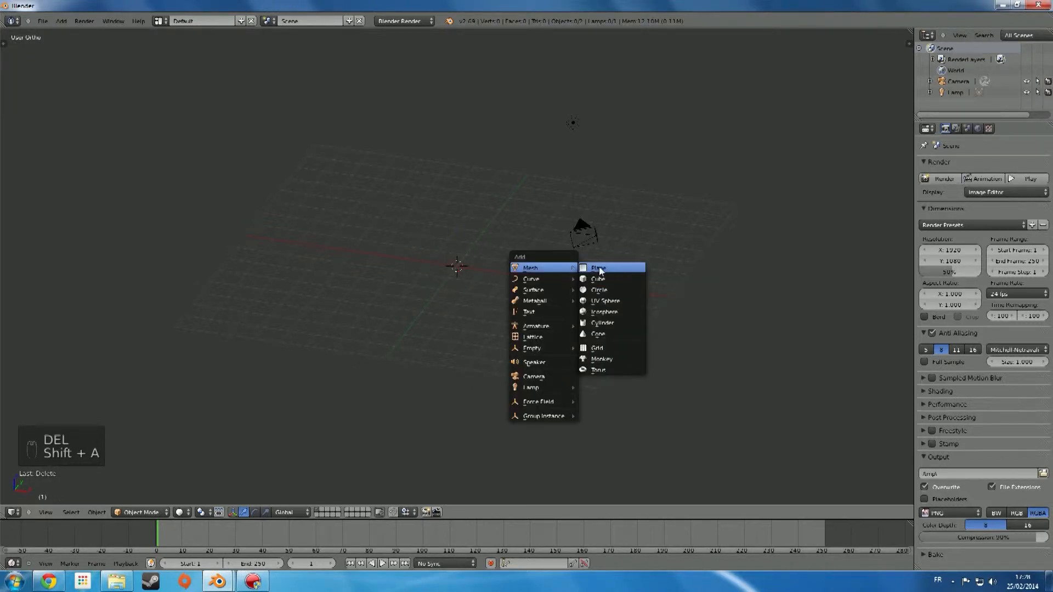
left_click(609, 301)
scroll(293, 230, "up", 4)
scroll(293, 230, "up", 3)
middle_click_drag(411, 216, 467, 195)
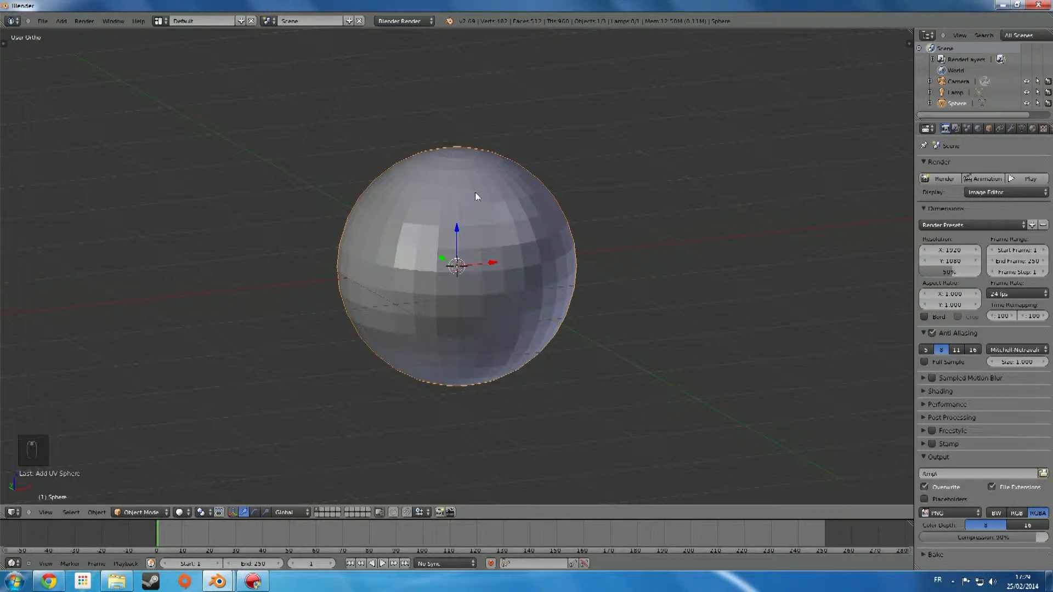
key("Delete")
Add an icosphere, examine its triangular faces up close, and delete it
key("shift+a")
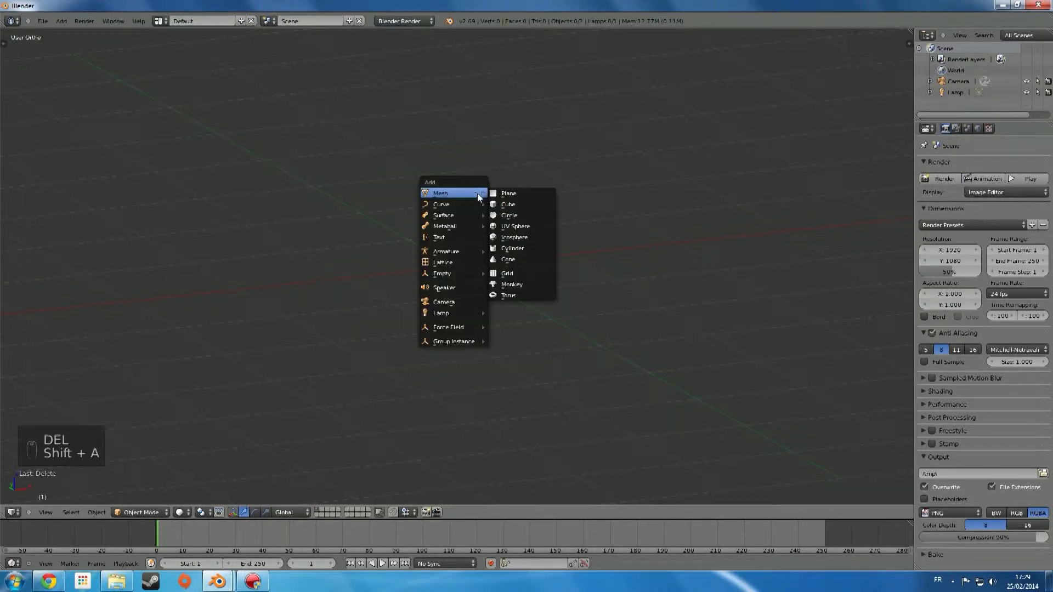
left_click(508, 237)
middle_click_drag(489, 284, 426, 275)
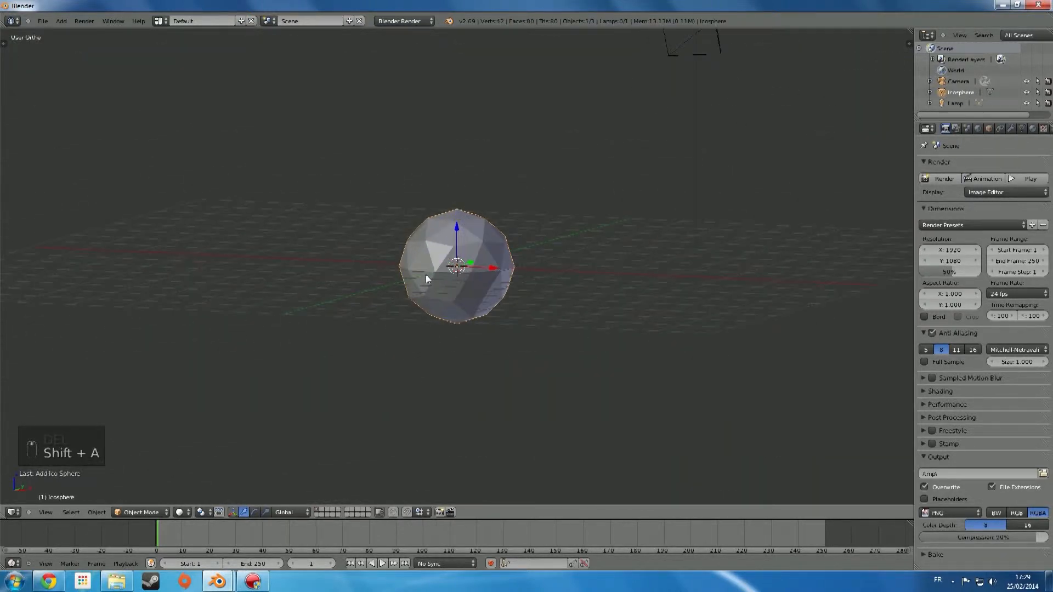
scroll(429, 263, "up", 8)
scroll(642, 303, "down", 3)
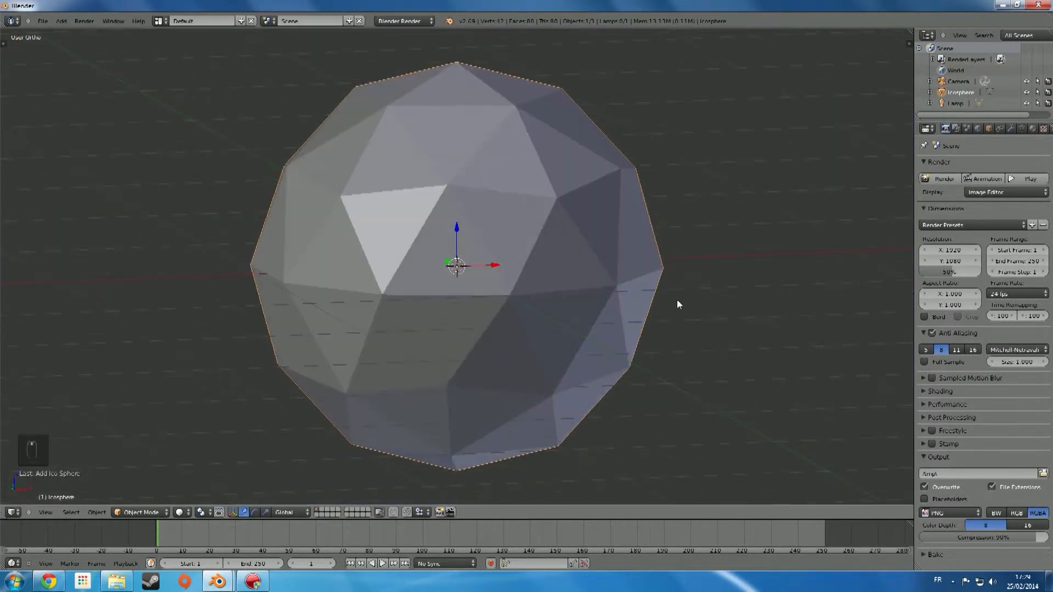
key("Delete")
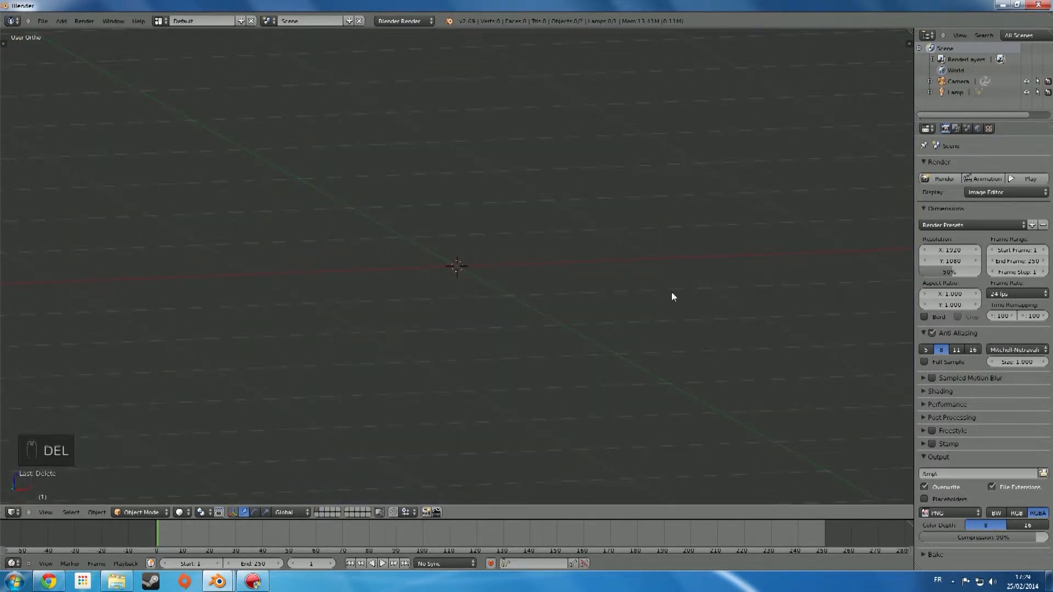
Add a monkey mesh, examine its head up close, and delete it
key("shift+a")
mouse_move(672, 296)
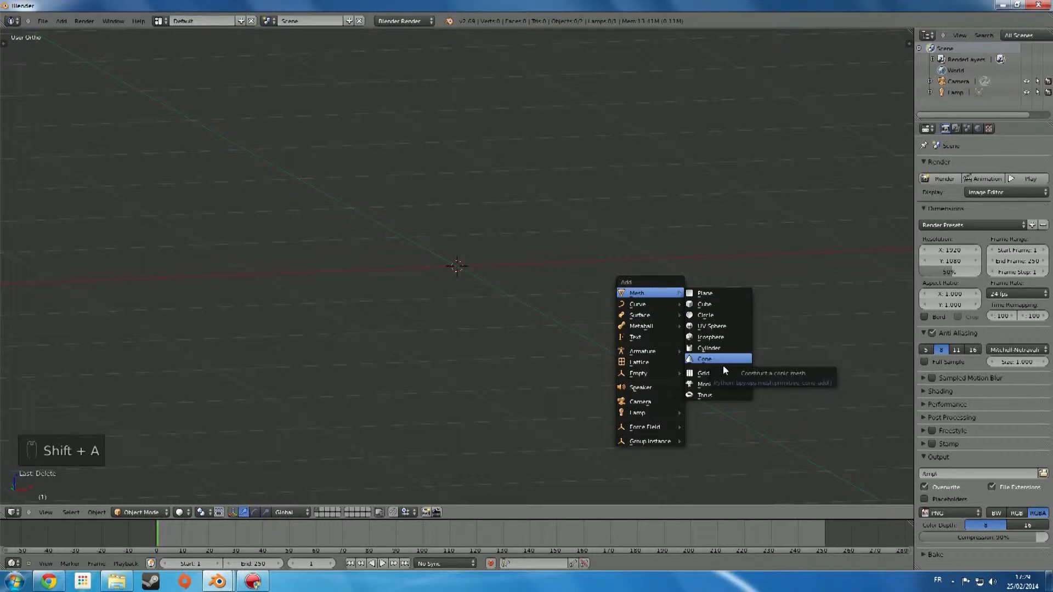
left_click(721, 383)
middle_click_drag(658, 388, 525, 389)
scroll(484, 398, "up", 5)
scroll(484, 398, "down", 1)
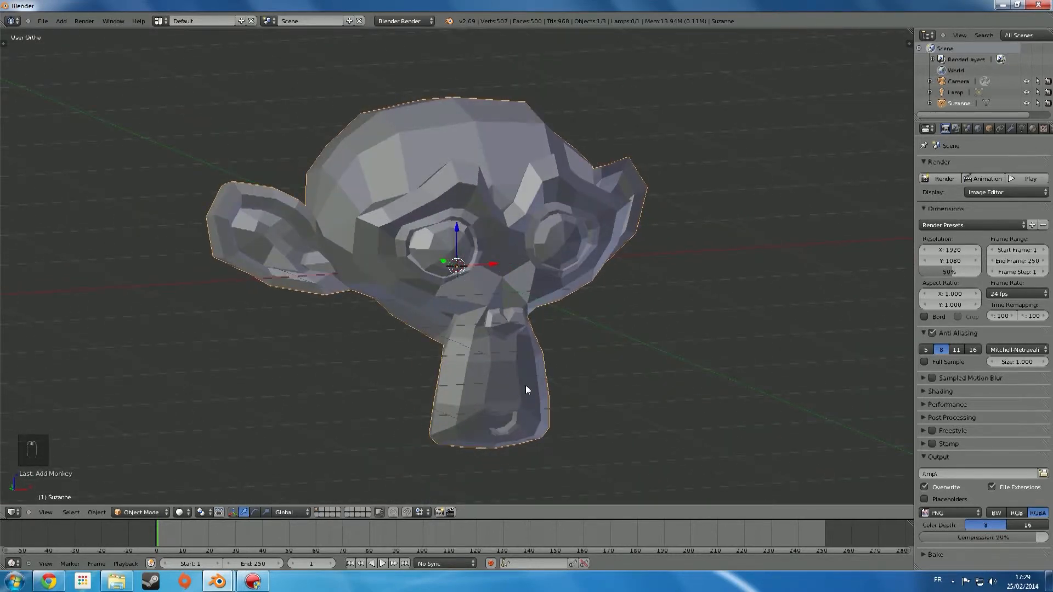
key("Delete")
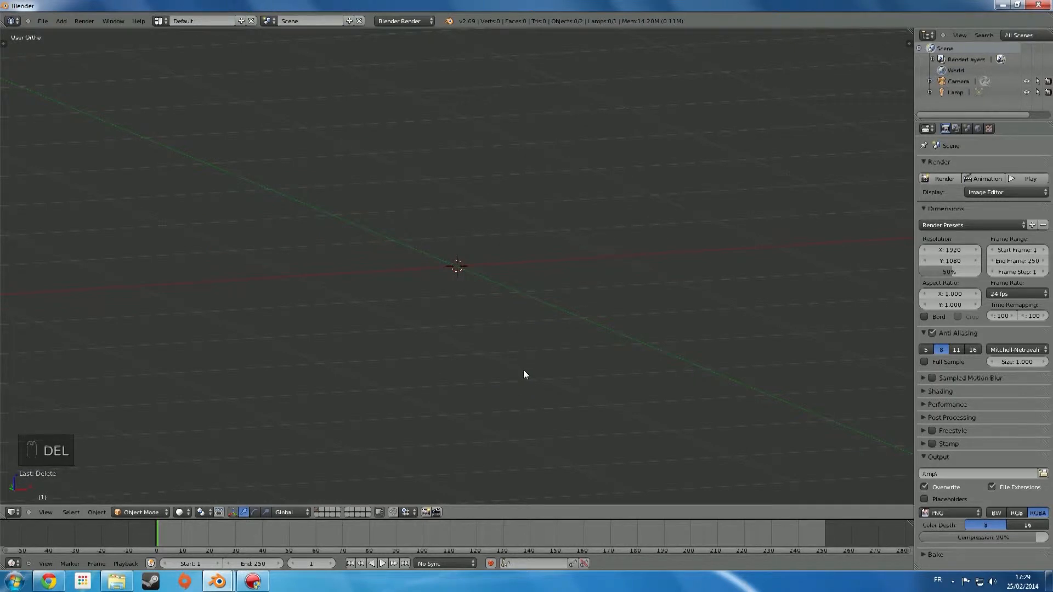
Add a new cube mesh at the centre of the scene
key("shift+a")
mouse_move(523, 370)
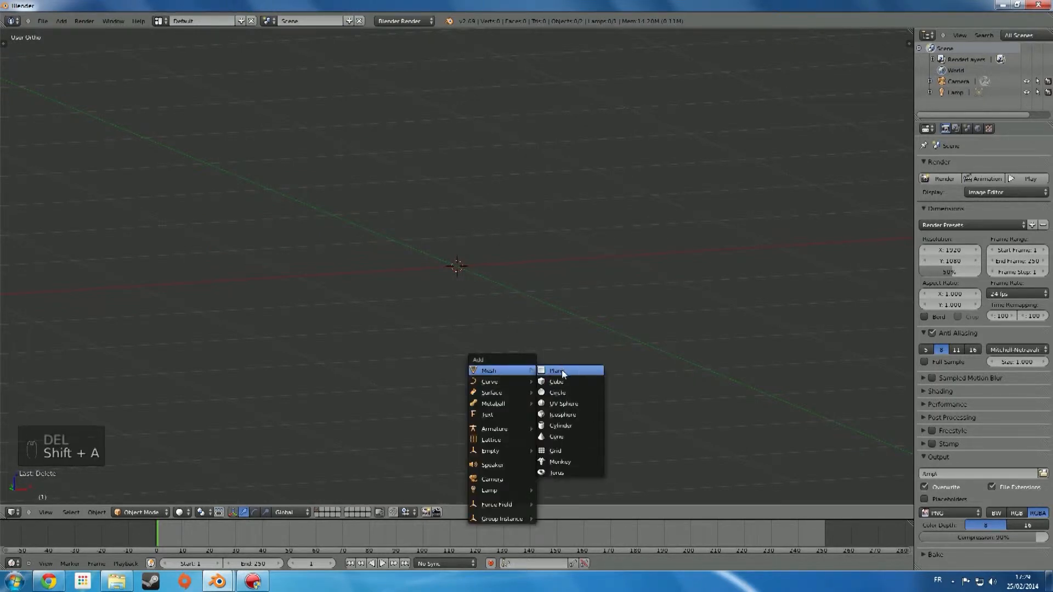
left_click(556, 382)
scroll(483, 337, "down", 3)
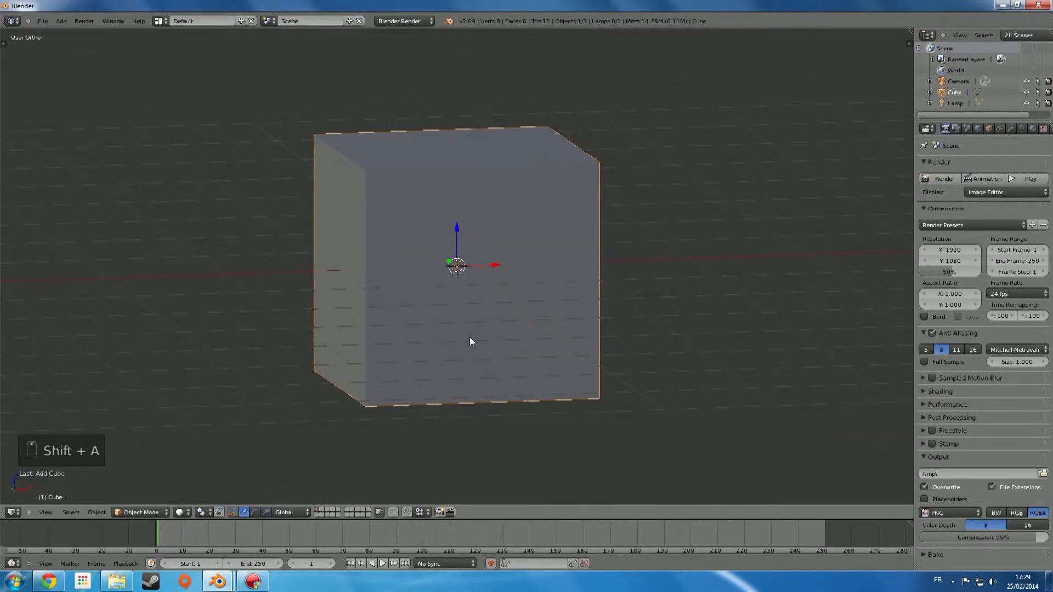
Put the new cube into Edit Mode and deselect all of its geometry
key("Tab")
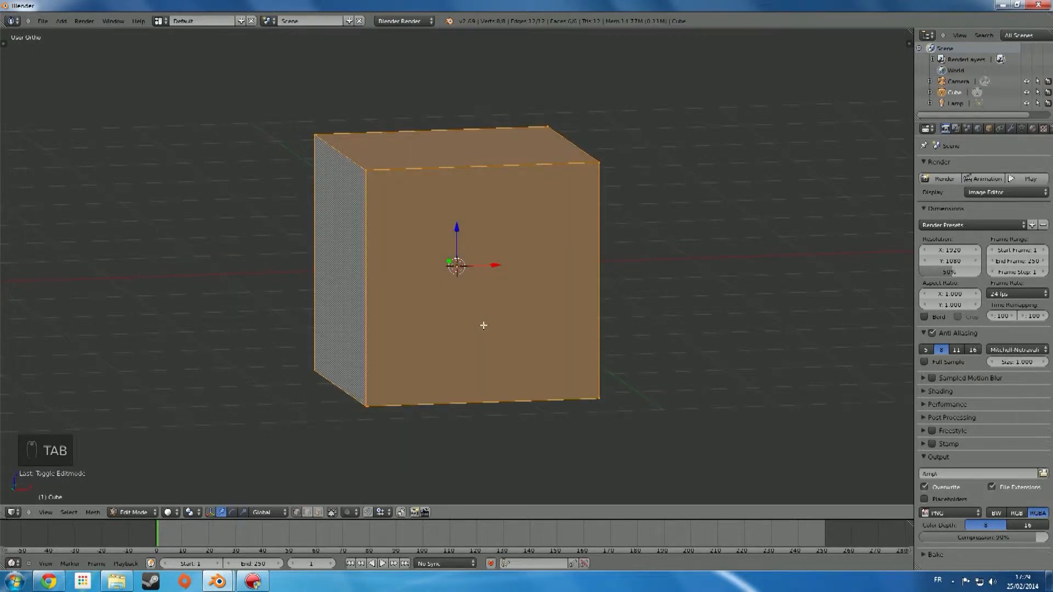
key("a")
key("a")
scroll(484, 324, "down", 2)
middle_click_drag(487, 322, 508, 347)
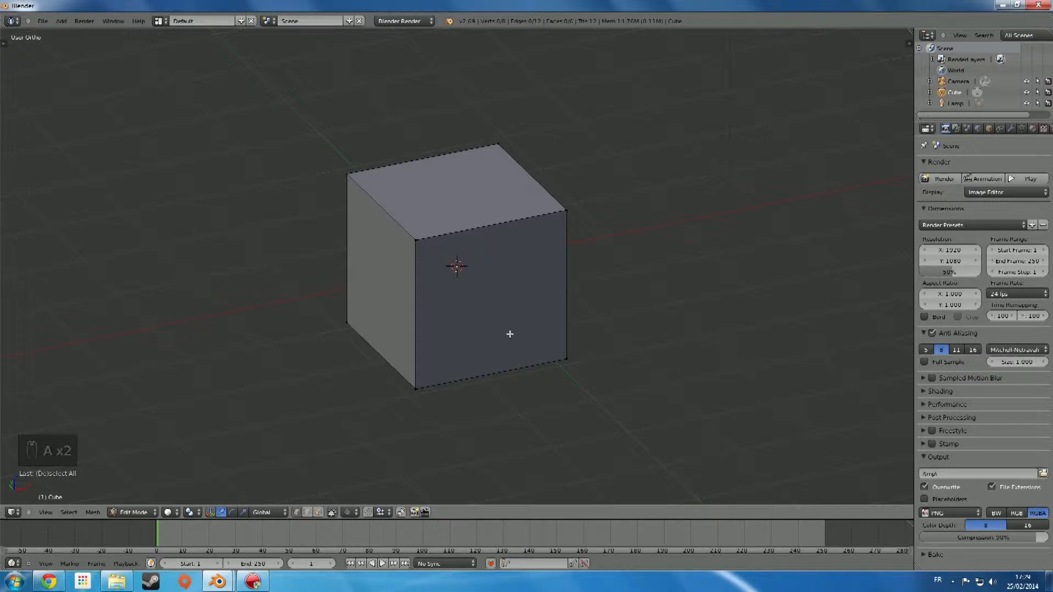
Add a loop cut around the cube parallel to its front face and slide it close to that face
key("ctrl+r")
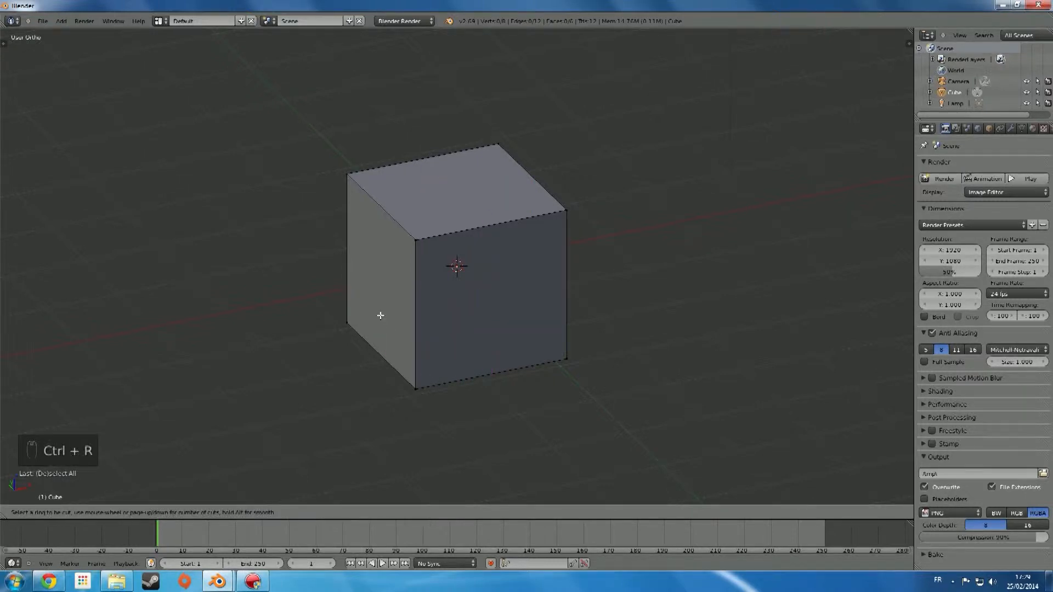
left_click(545, 189)
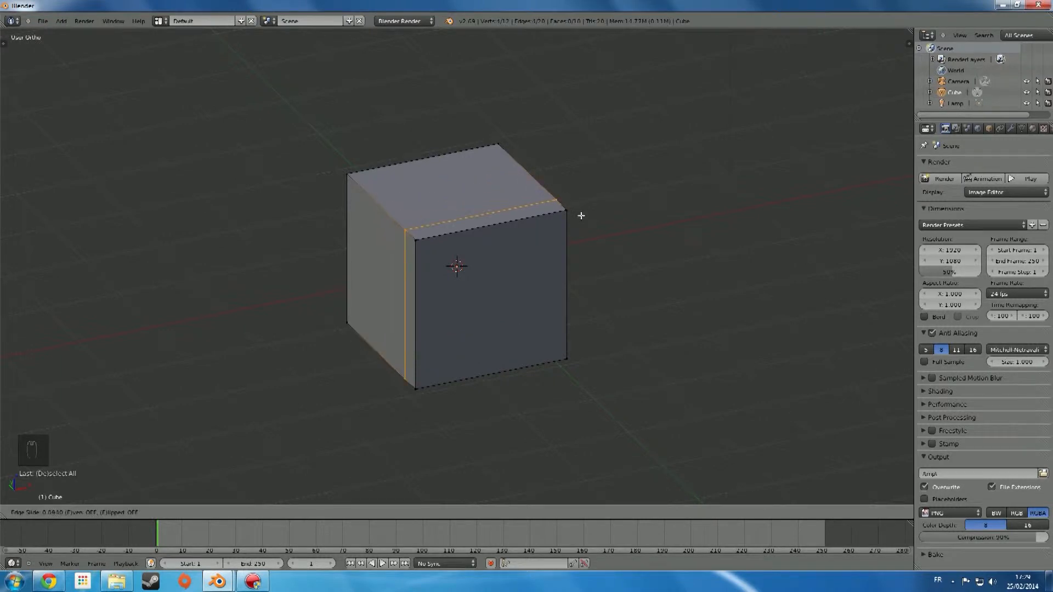
left_click(575, 204)
Add a second loop cut parallel to the first across the cube's wider section, sliding it towards the first cut
middle_click_drag(575, 205, 494, 207)
key("ctrl+r")
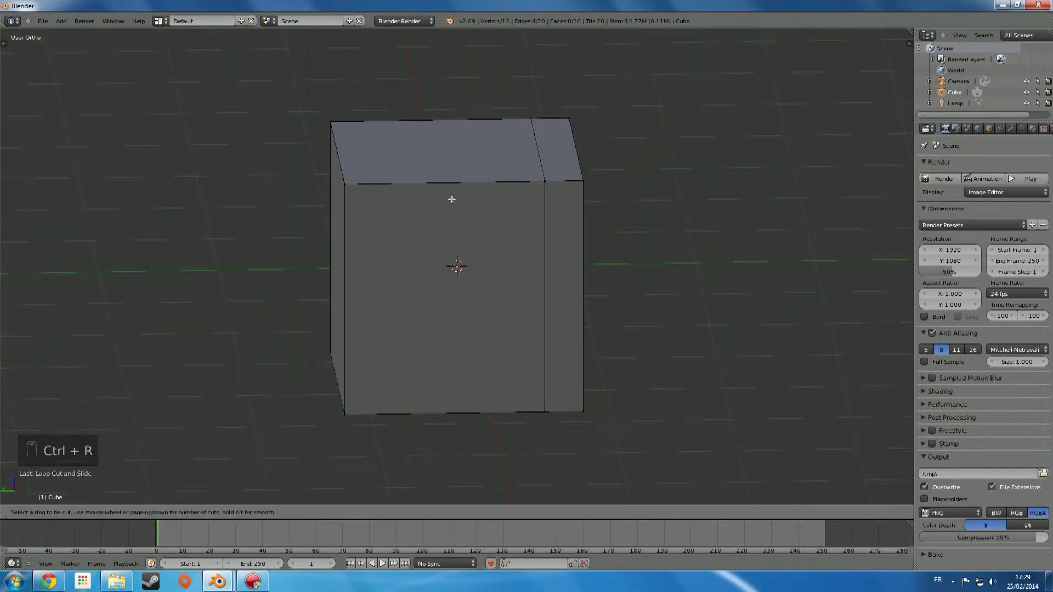
left_click(474, 186)
left_click(530, 191)
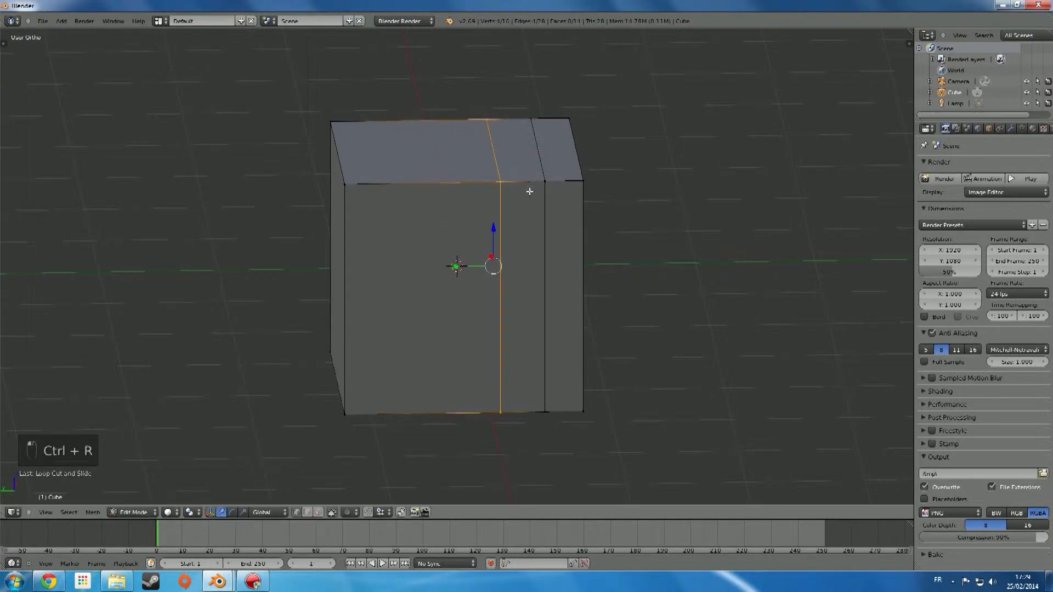
Add two horizontal loop cuts around the cube, one near mid-height and one a short distance below it
key("ctrl+r")
left_click(354, 279)
left_click(371, 262)
key("ctrl+r")
left_click(359, 315)
left_click(372, 292)
middle_click_drag(372, 292, 491, 247)
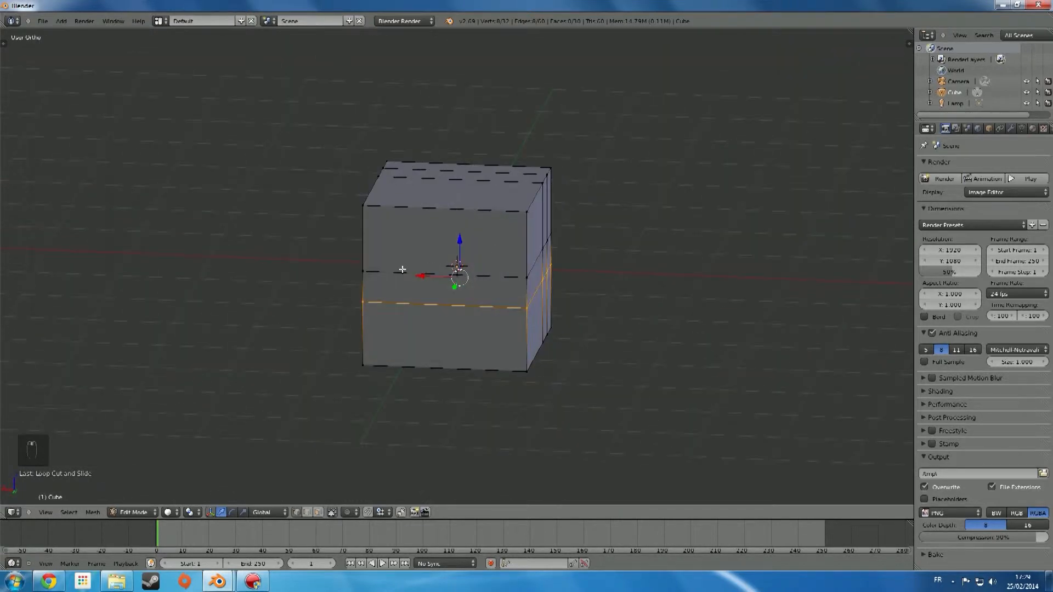
Try a set of 51 evenly spaced vertical loop cuts across the cube without sliding them, and undo it
key("ctrl+r")
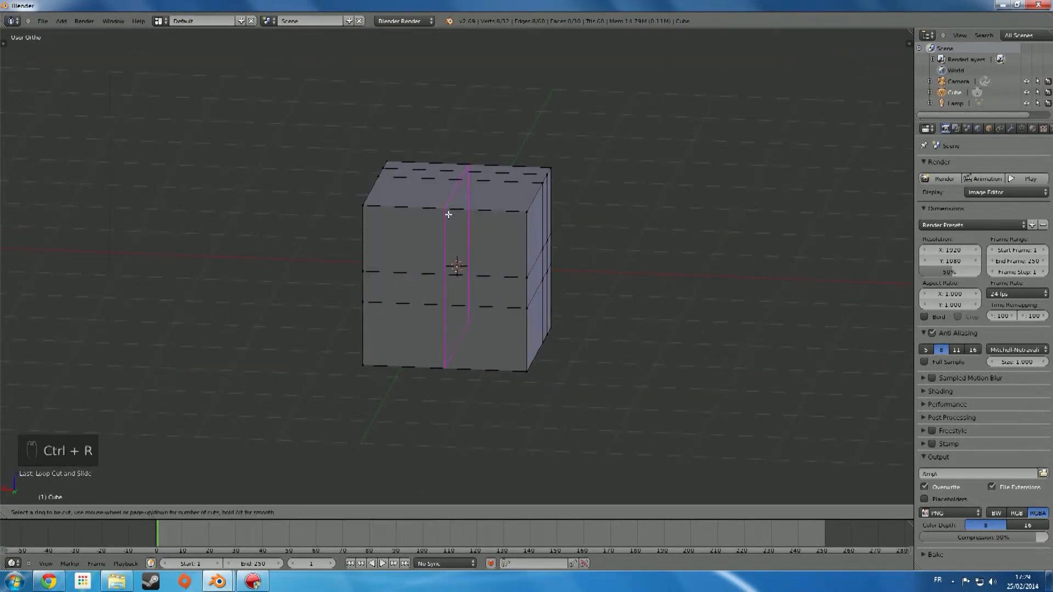
scroll(448, 210, "up", 7)
scroll(448, 210, "up", 20)
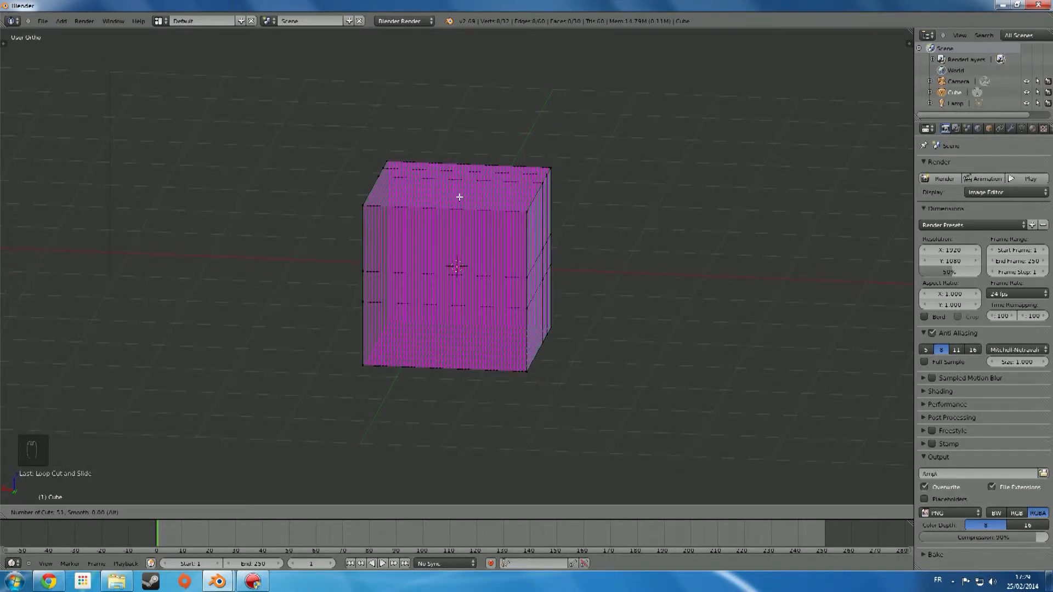
left_click(458, 197)
right_click(459, 196)
scroll(477, 196, "up", 6)
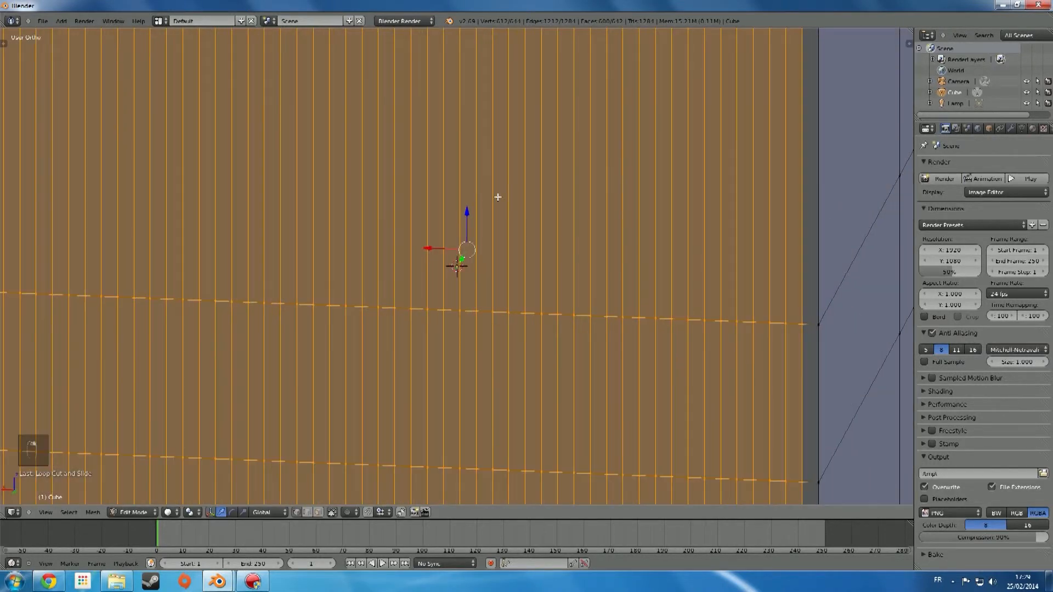
scroll(491, 196, "down", 4)
middle_click_drag(484, 197, 510, 189)
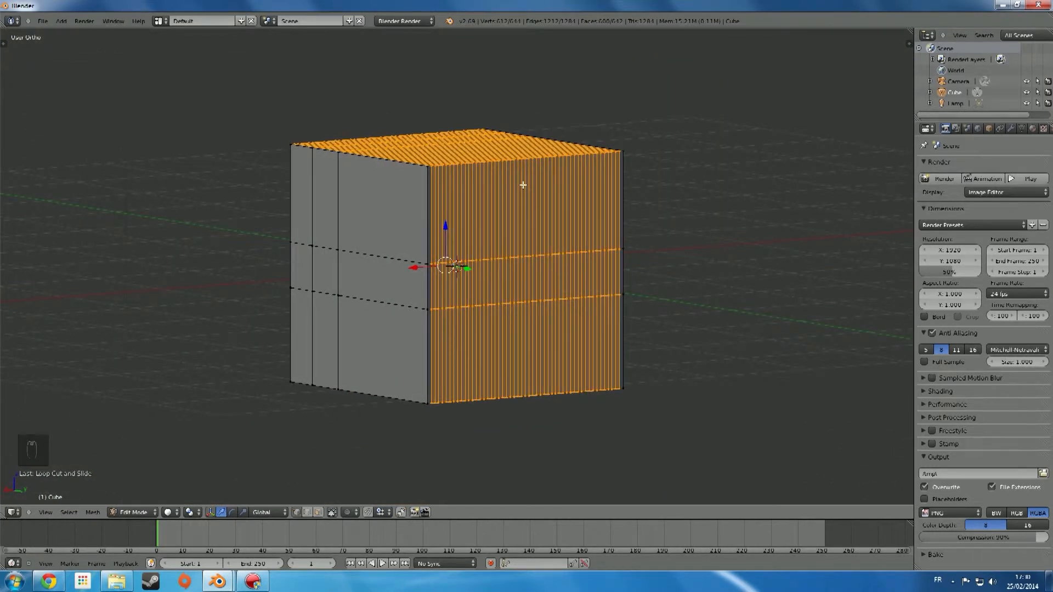
key("ctrl+z")
Select the four vertices of the small face enclosed by the crossing loop cuts on the cube's side
scroll(525, 186, "down", 3)
middle_click_drag(530, 194, 459, 271)
scroll(541, 222, "up", 4)
scroll(552, 247, "down", 4)
scroll(447, 256, "up", 3)
scroll(445, 279, "up", 2)
right_click(445, 279)
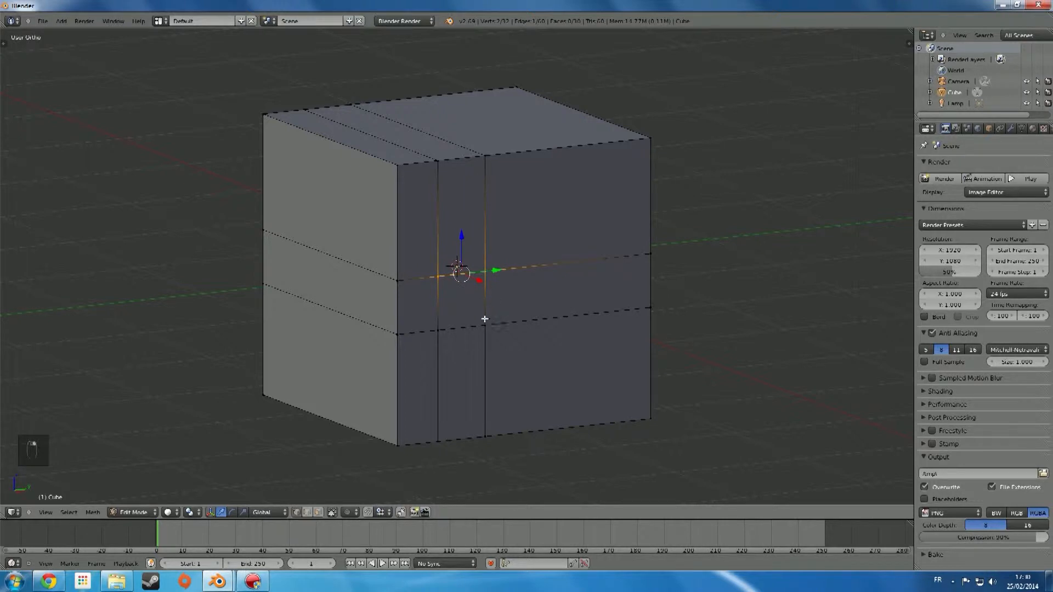
right_click(440, 326, "shift")
scroll(459, 312, "down", 4)
middle_click_drag(455, 312, 453, 400)
scroll(506, 310, "down", 3)
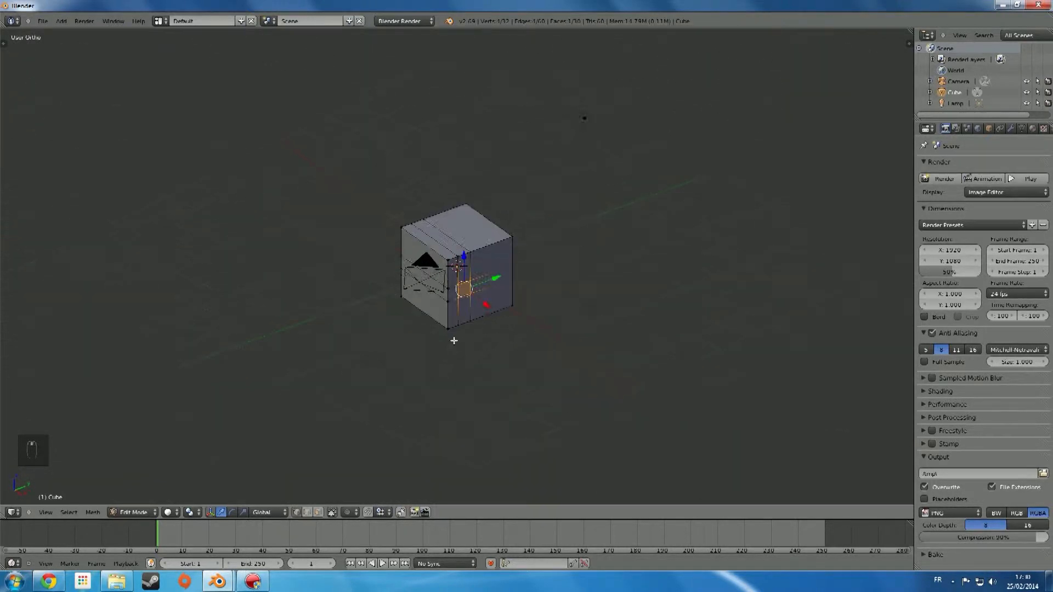
scroll(505, 329, "up", 5)
middle_click_drag(509, 329, 579, 288)
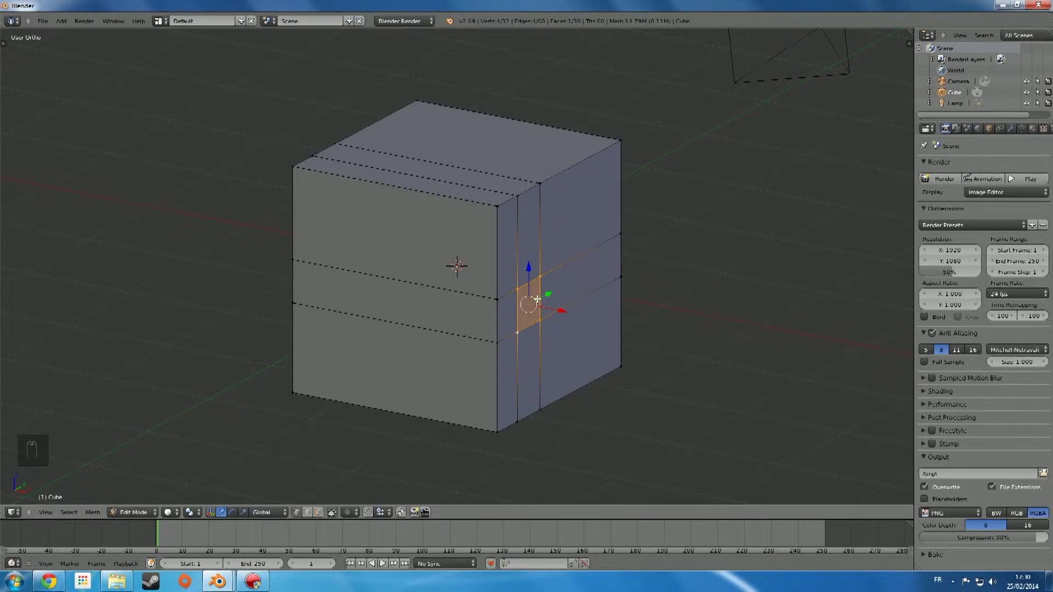
Try to move the small face outwards along the X axis, and try to move the nearby upper corner vertex
key("g")
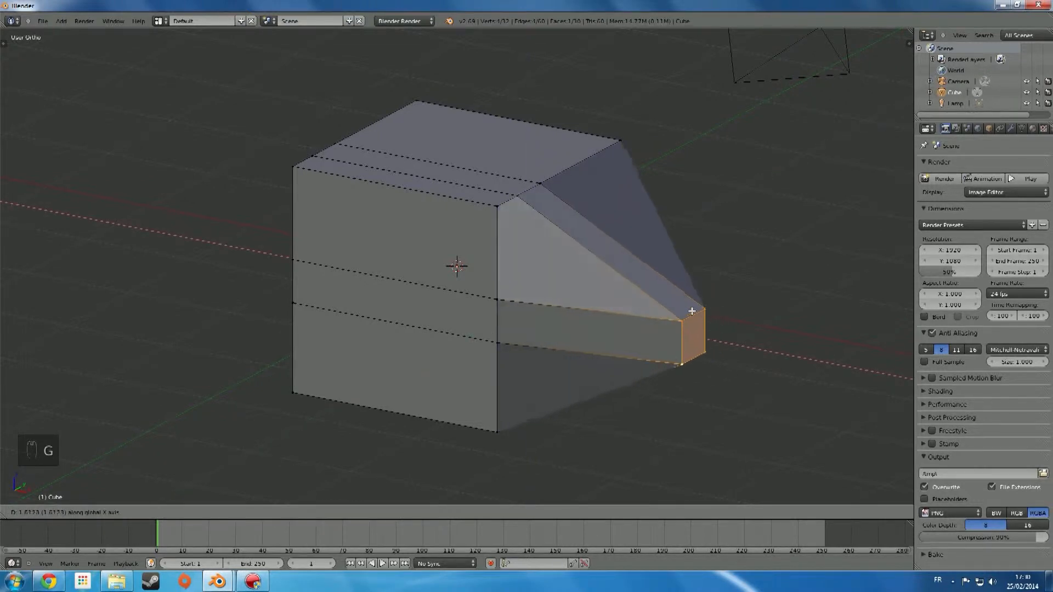
key("Escape")
right_click(500, 204)
key("g")
right_click(567, 138)
scroll(550, 266, "down", 3)
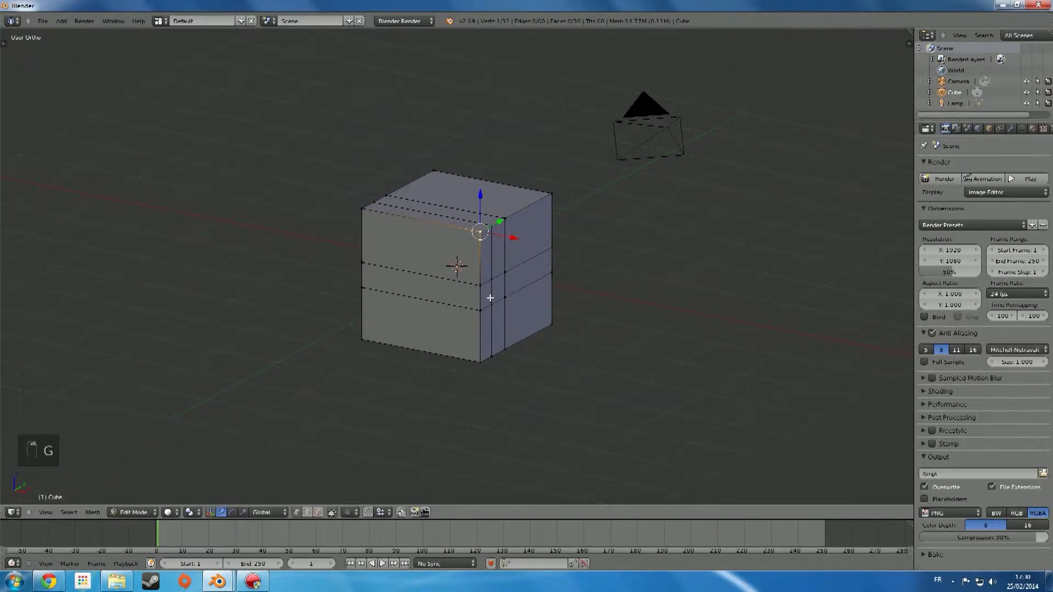
Select the small face between the crossing loop cuts and extrude it outwards about 1.5 units
scroll(490, 298, "up", 3)
right_click(525, 329, "shift")
right_click(541, 319, "shift")
right_click(538, 275, "shift")
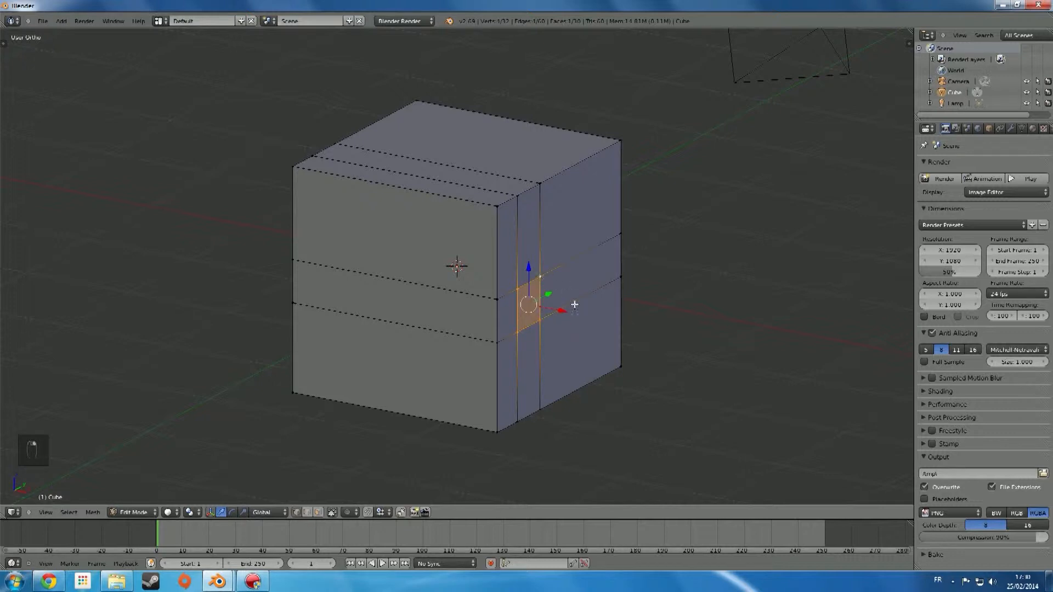
key("e")
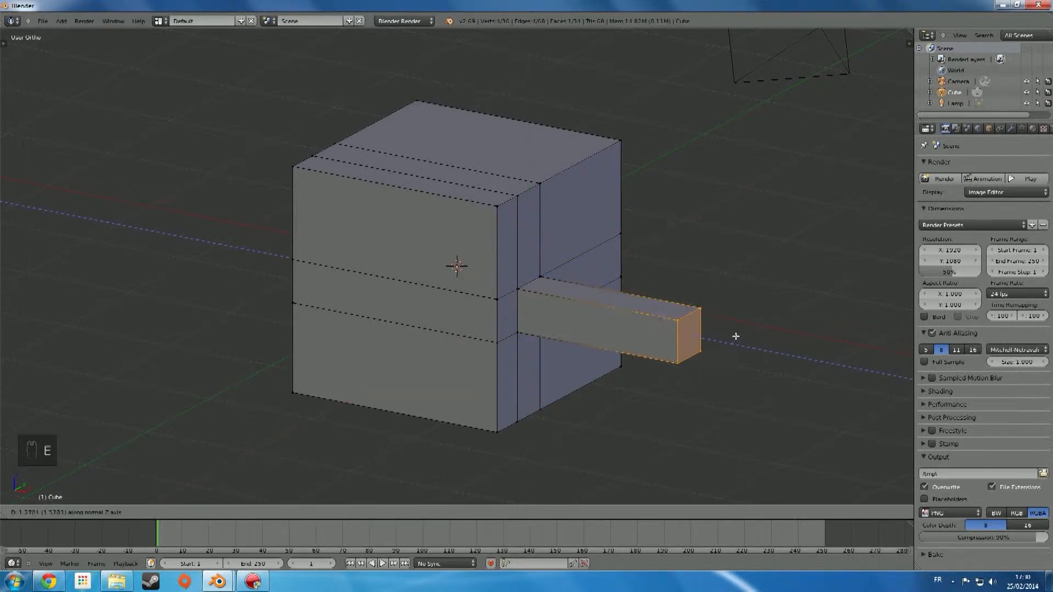
left_click(719, 333)
Try scaling the extruded arm's end face uniformly and along the Y axis, cancelling each change
scroll(721, 333, "down", 2)
middle_click_drag(722, 333, 412, 301)
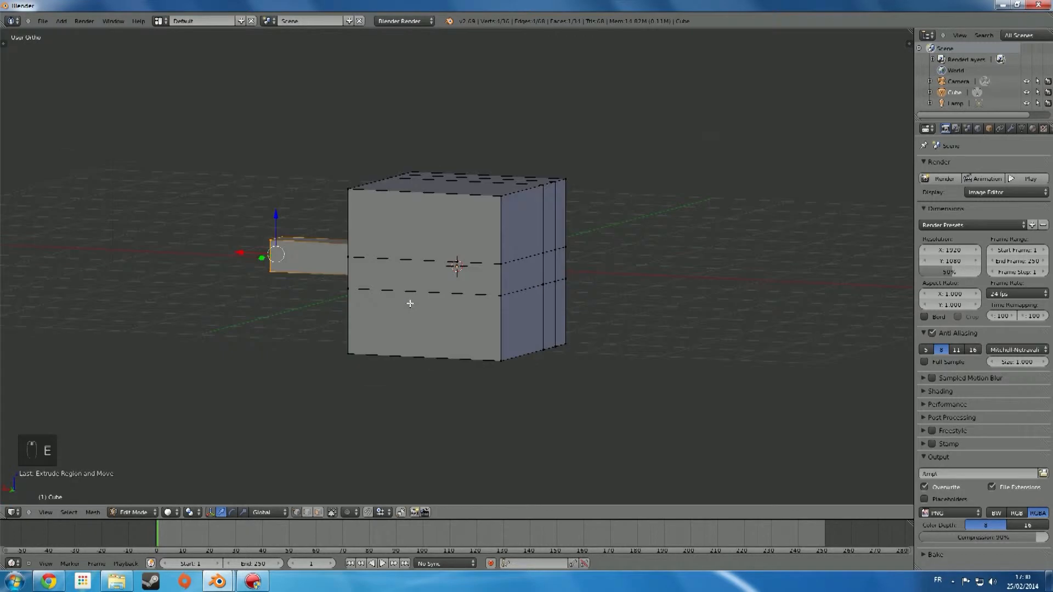
scroll(404, 262, "up", 3)
middle_click_drag(403, 262, 512, 286)
scroll(512, 286, "up", 2)
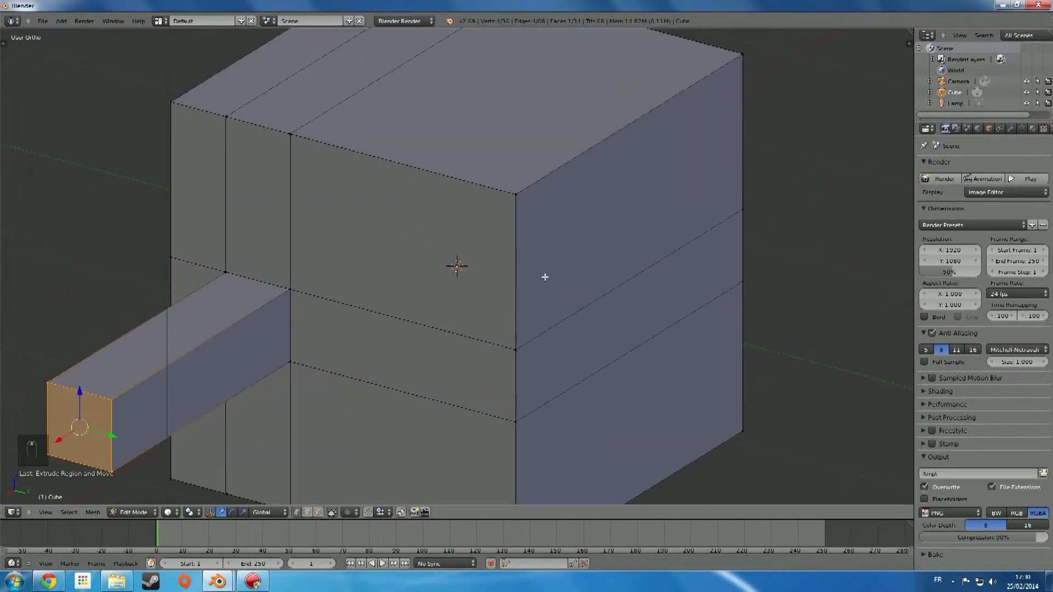
middle_click_drag(416, 350, 492, 242, "shift")
scroll(450, 261, "up", 3)
scroll(449, 261, "down", 4)
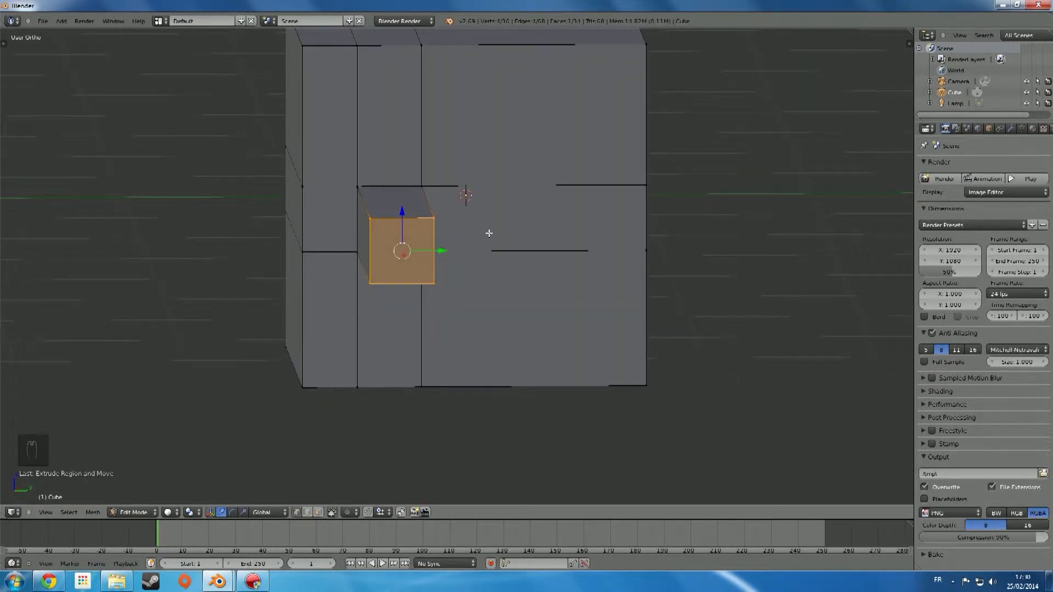
key("s")
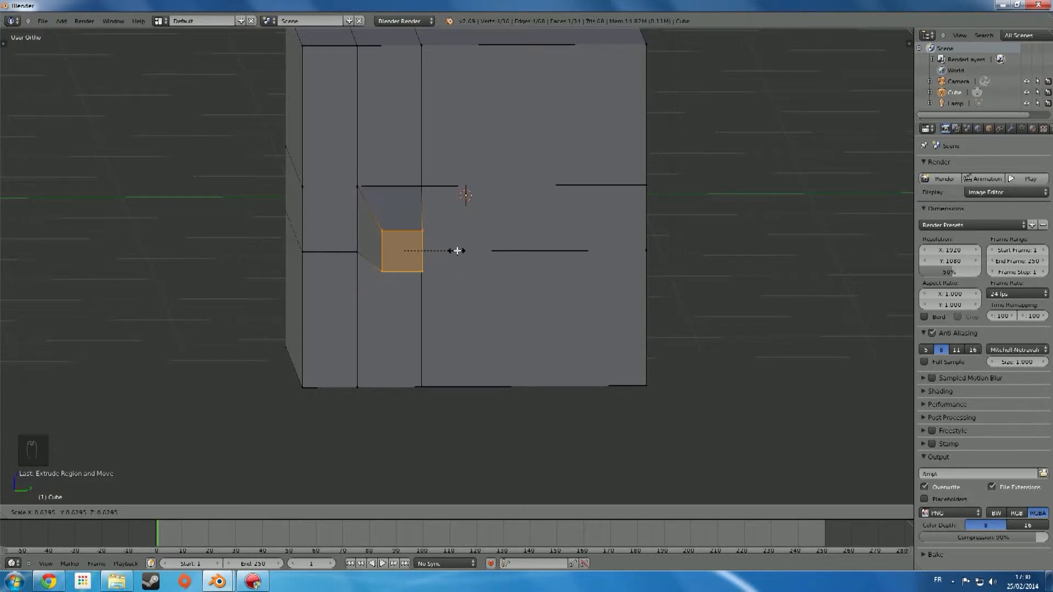
left_click(493, 249)
key("s")
key("y")
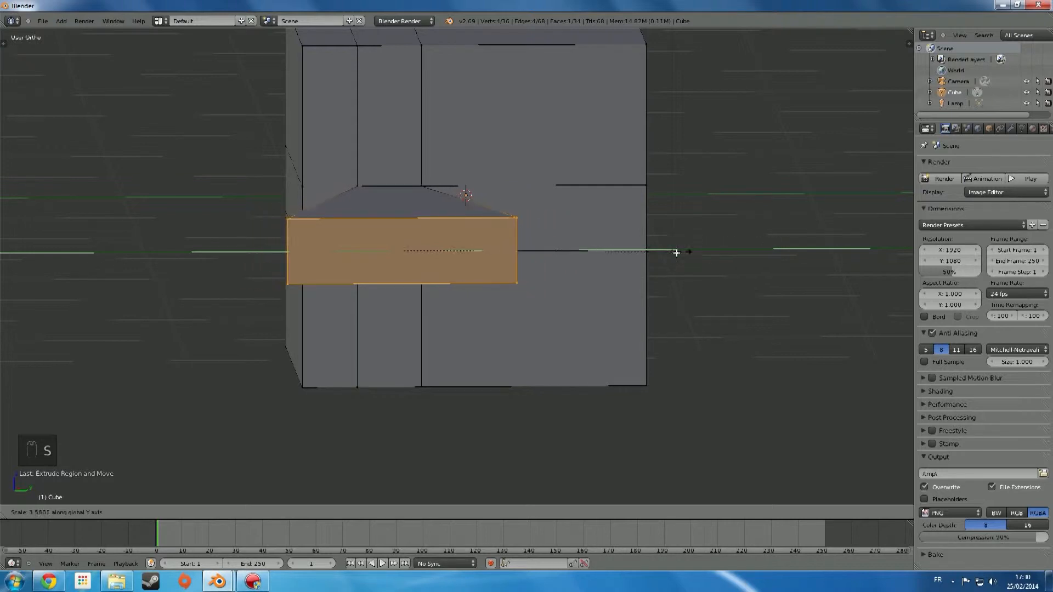
right_click(610, 261)
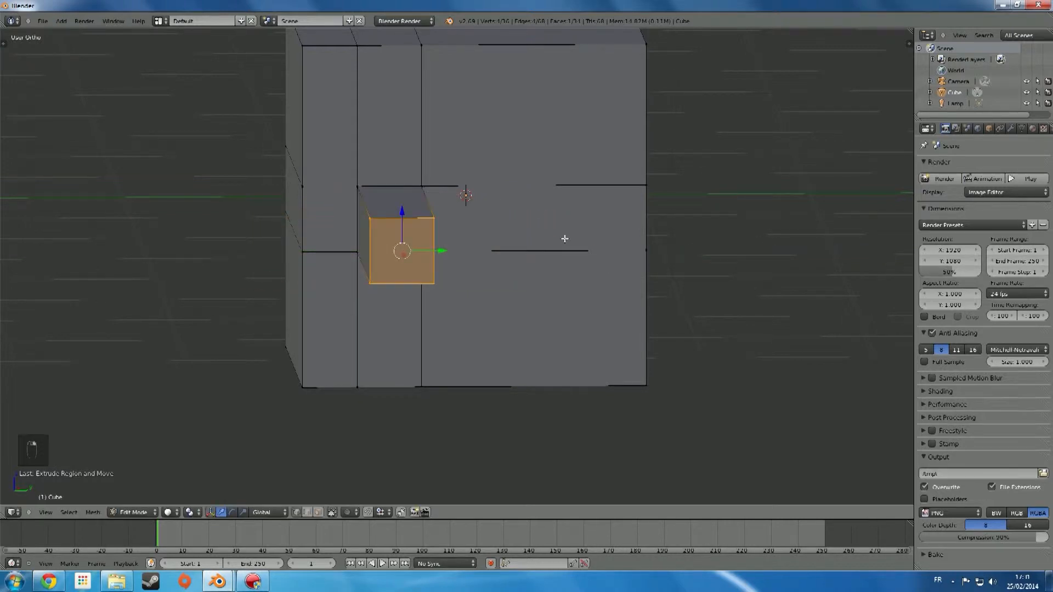
Try constraining the end face's scaling to the Y axis once more and to the X axis
key("s")
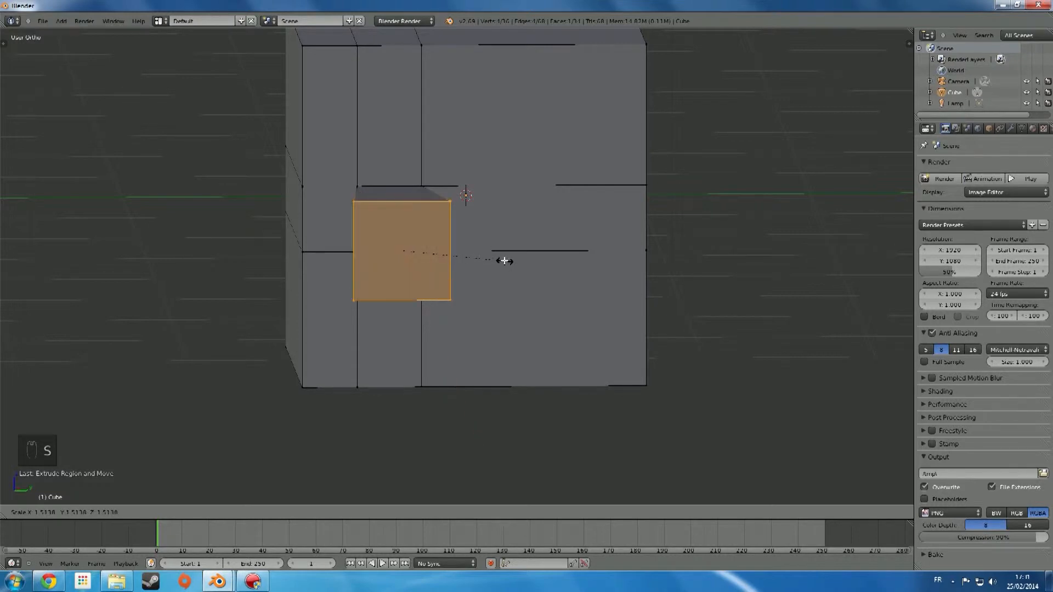
key("y")
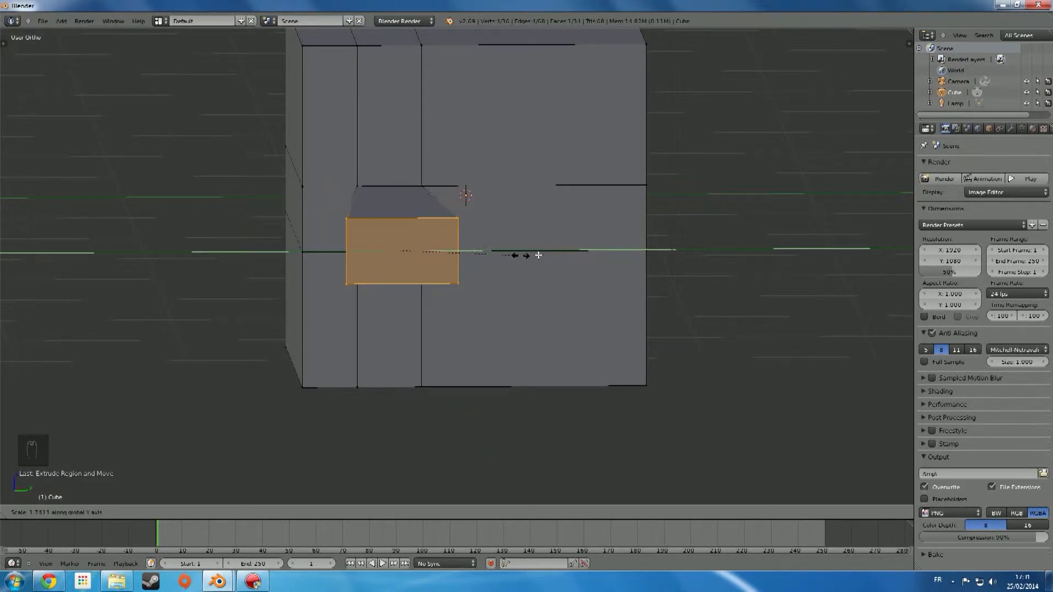
key("y")
key("y")
left_click(471, 251)
key("s")
key("x")
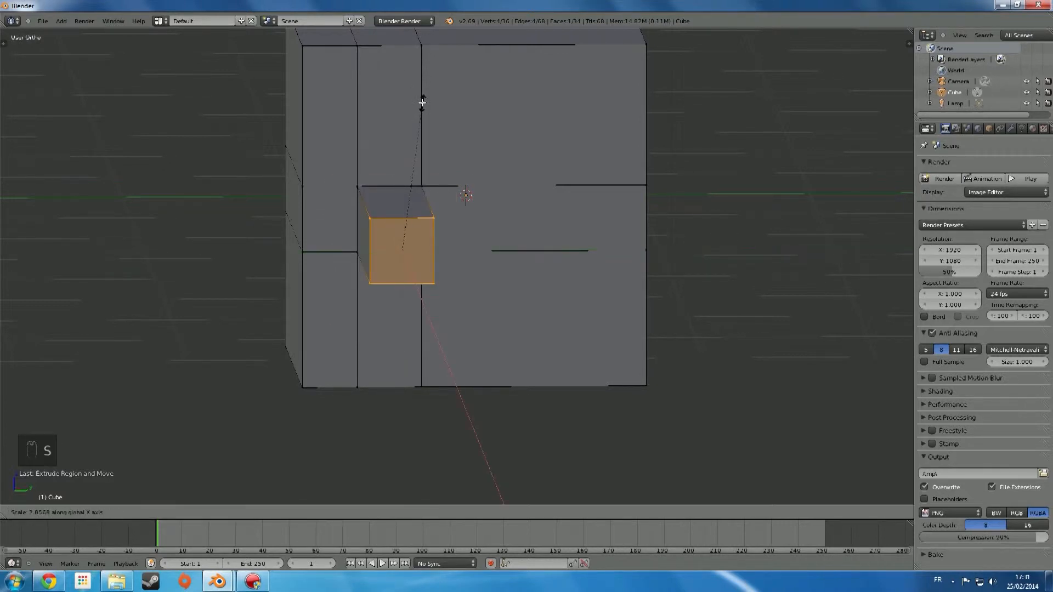
left_click(547, 383)
Stretch the extruded arm's end face along the Z axis so the arm flares taller towards its end
key("s")
key("z")
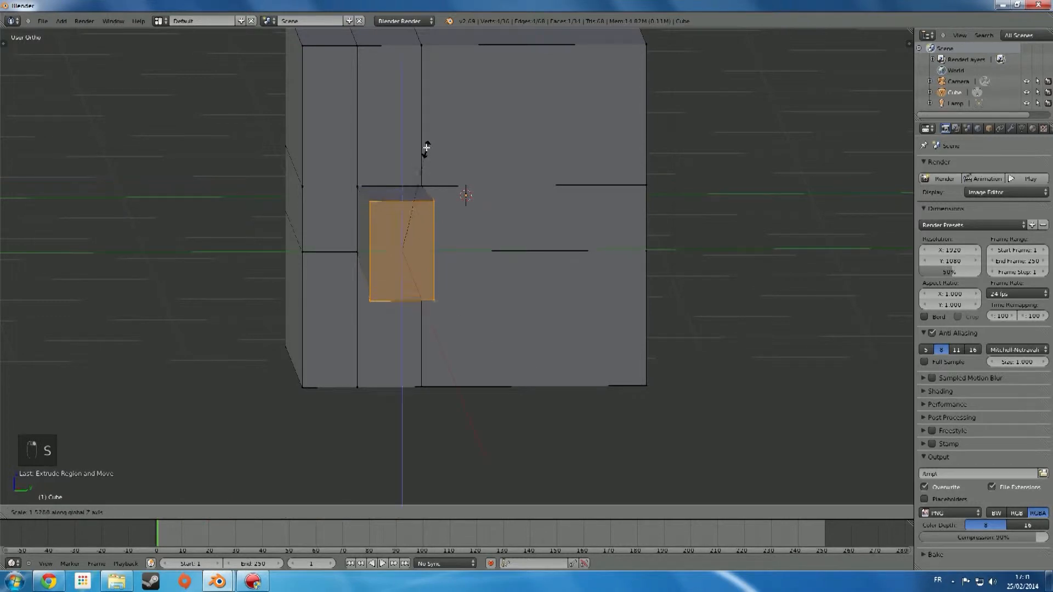
left_click(271, 169)
Examine the flared arm and the cube from several angles and distances
scroll(271, 169, "down", 3)
middle_click_drag(271, 169, 511, 236)
scroll(470, 190, "down", 3)
scroll(463, 225, "up", 5)
scroll(462, 224, "down", 4)
scroll(529, 231, "up", 5)
scroll(529, 230, "down", 3)
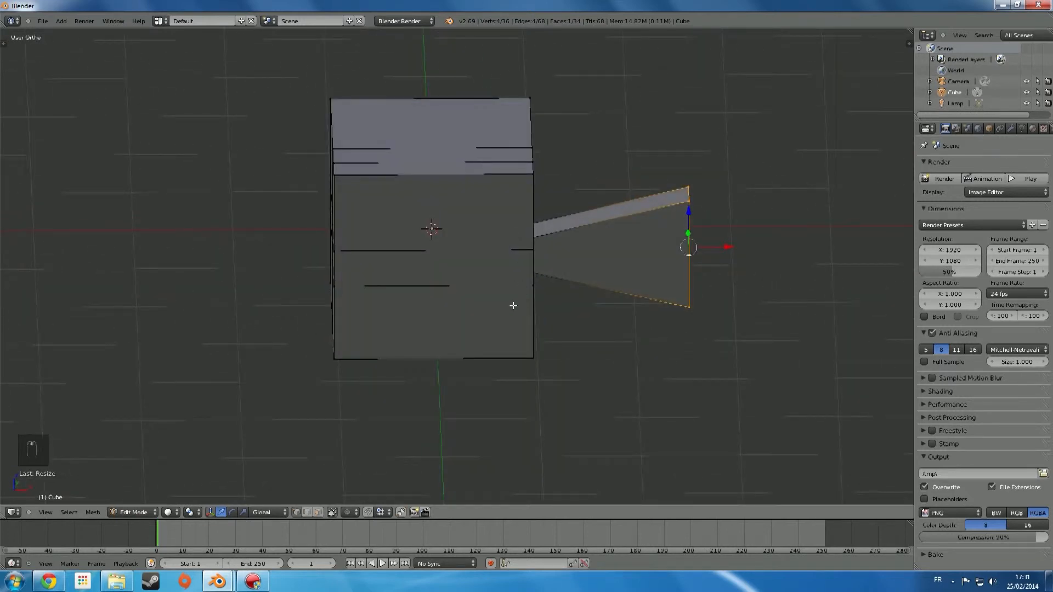
middle_click_drag(513, 306, 375, 317)
scroll(375, 317, "up", 2)
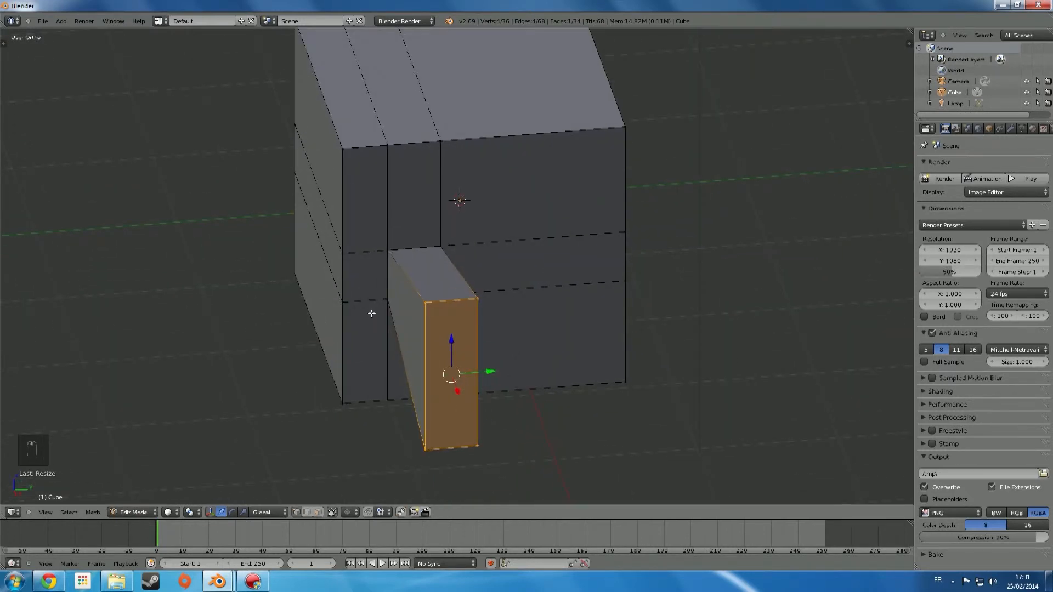
scroll(415, 311, "down", 4)
mouse_move(415, 311)
middle_mouse_down()
mouse_move(383, 312)
mouse_move(363, 291)
mouse_move(418, 311)
middle_mouse_up()
scroll(363, 292, "up", 4)
scroll(363, 291, "down", 3)
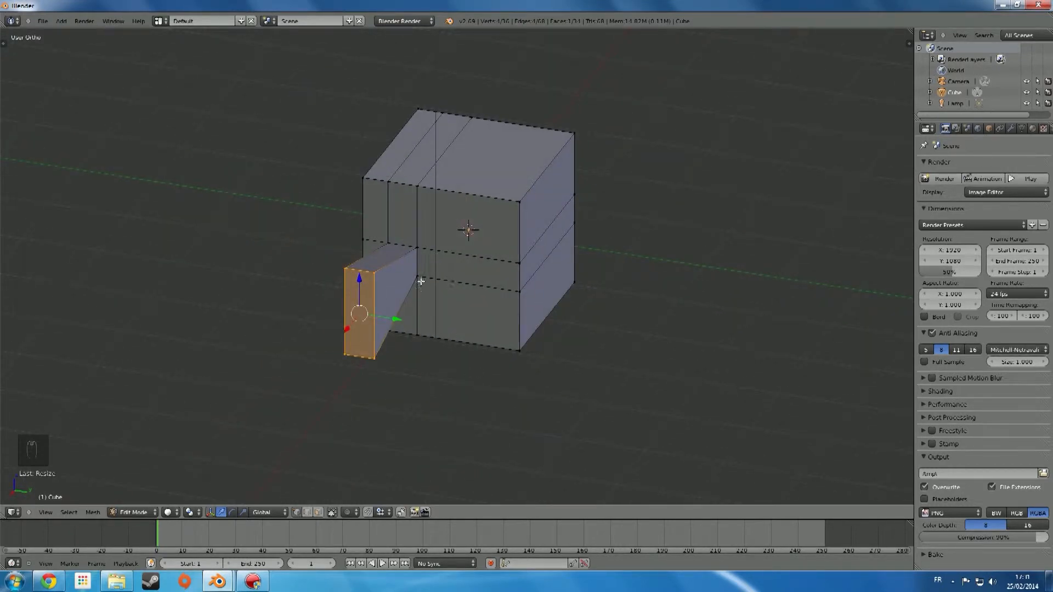
Return the cube to Object Mode and add a Subdivision Surface modifier to it
key("Tab")
middle_click_drag(390, 269, 763, 212)
scroll(510, 231, "up", 4)
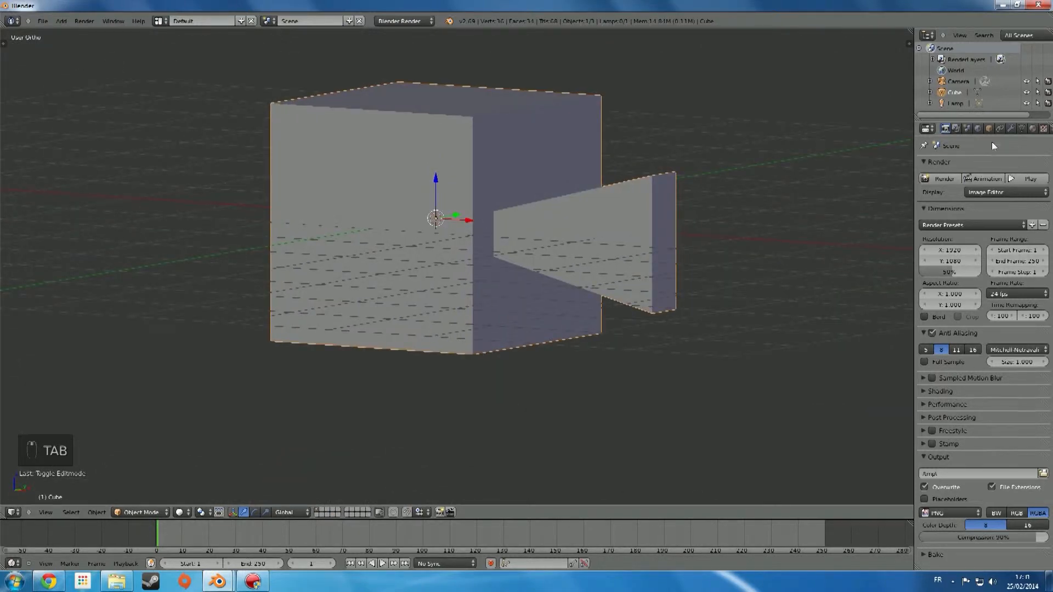
left_click(1010, 127)
left_click(960, 165)
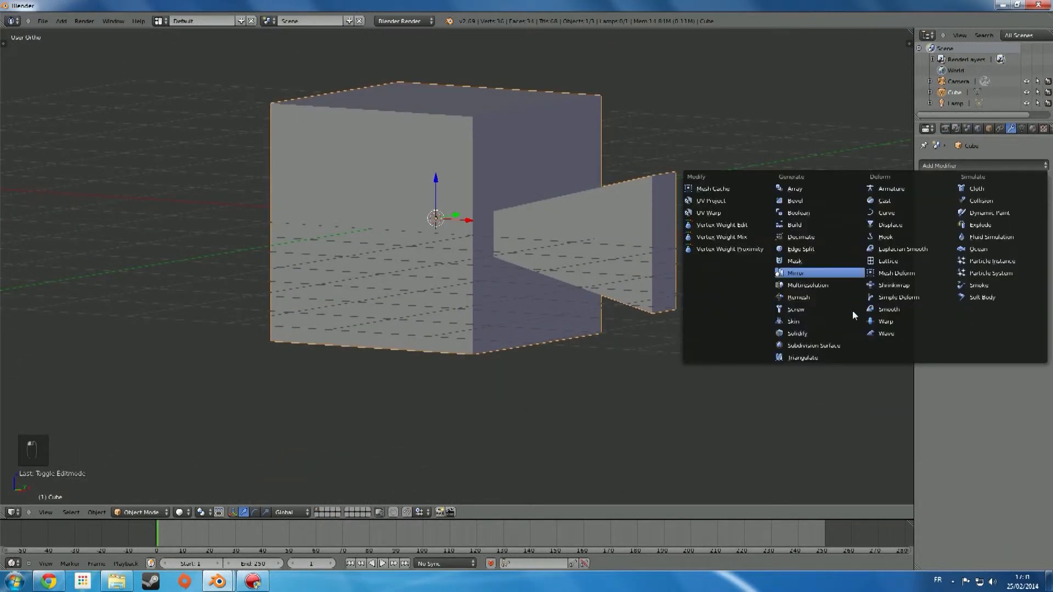
left_click(823, 347)
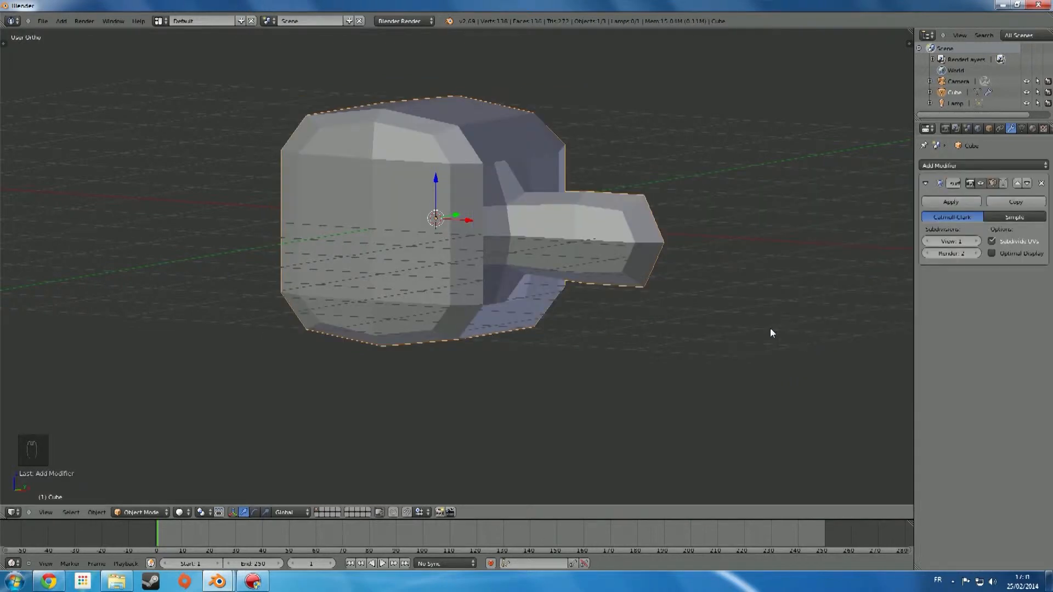
Set the Subdivision Surface modifier's subdivisions to 6 for View and 4 for Render
middle_click_drag(771, 329, 621, 362)
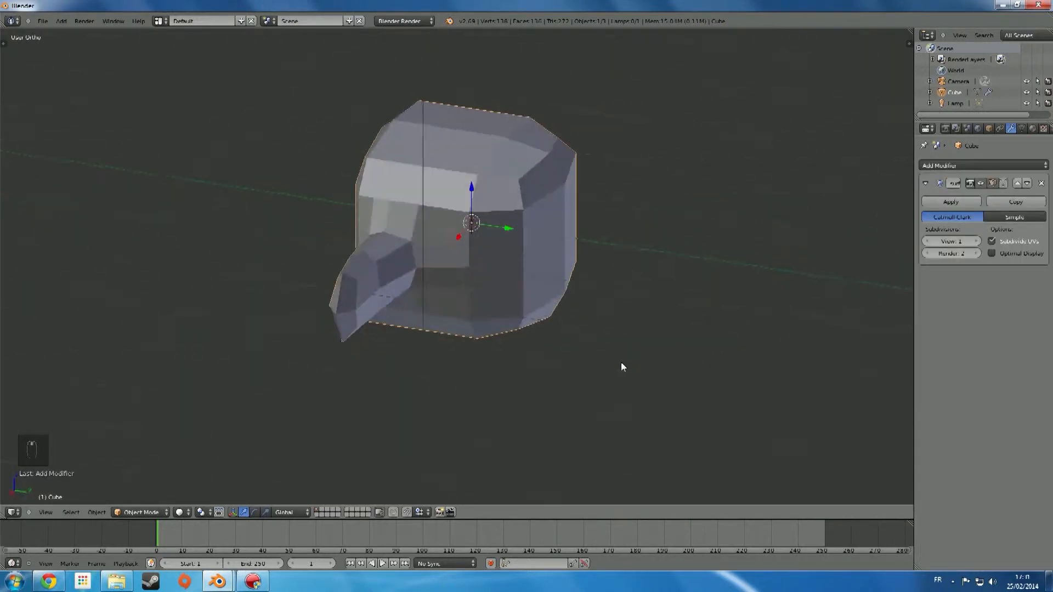
left_click(977, 242)
left_click(977, 241)
left_click(977, 242)
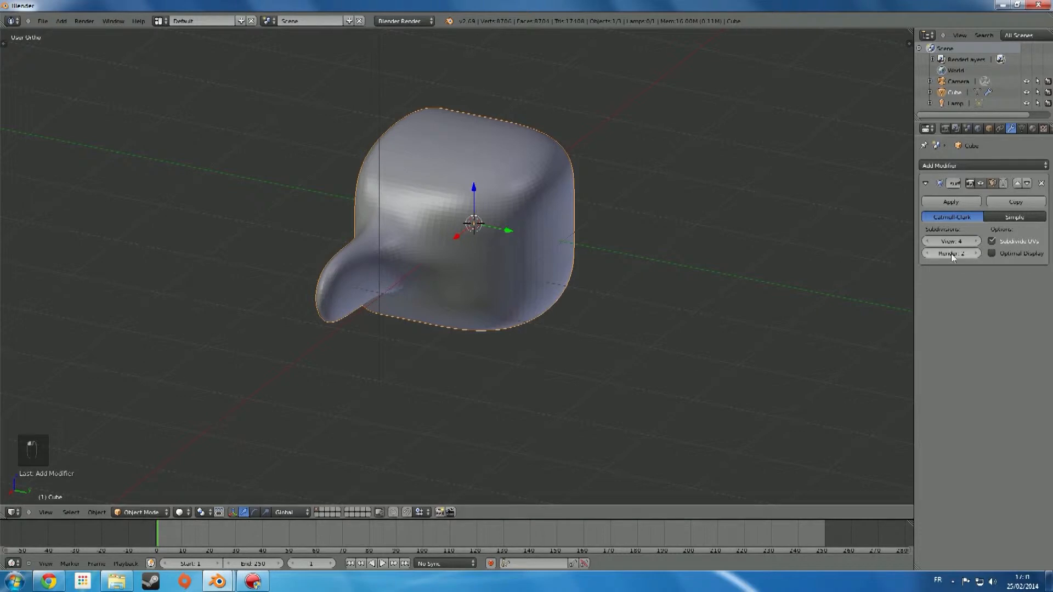
left_click(977, 241)
left_click(977, 253)
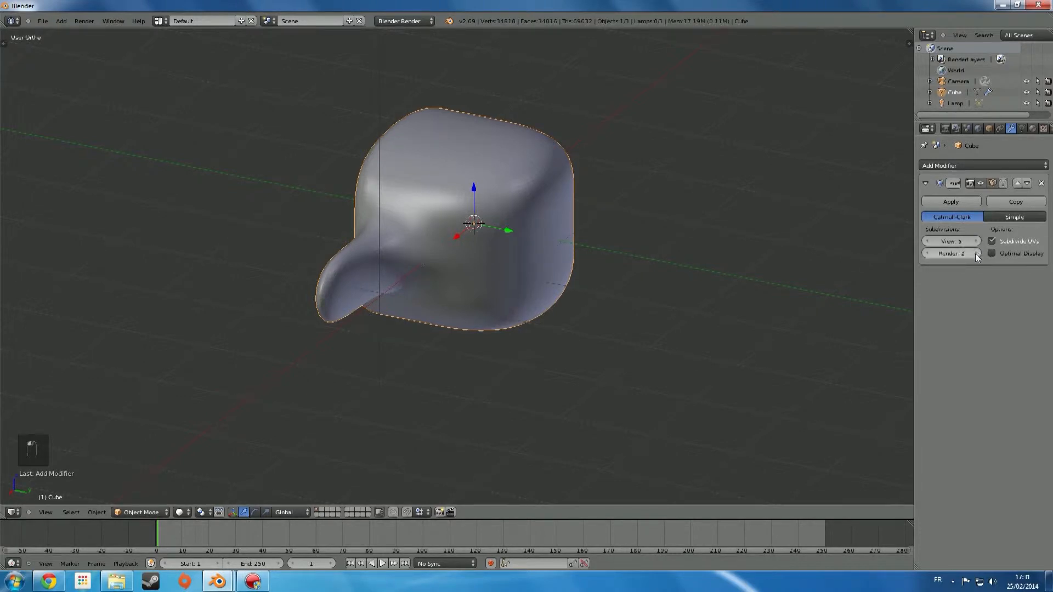
left_click(973, 253)
left_click(977, 242)
Inspect the smoothed shape and compare it with its control cage in Edit Mode, returning to Object Mode
middle_click_drag(748, 258, 447, 266)
scroll(629, 284, "up", 5)
scroll(591, 273, "down", 4)
scroll(550, 269, "down", 4)
scroll(492, 272, "up", 4)
scroll(491, 273, "down", 4)
key("Tab")
scroll(454, 272, "down", 3)
scroll(448, 268, "up", 4)
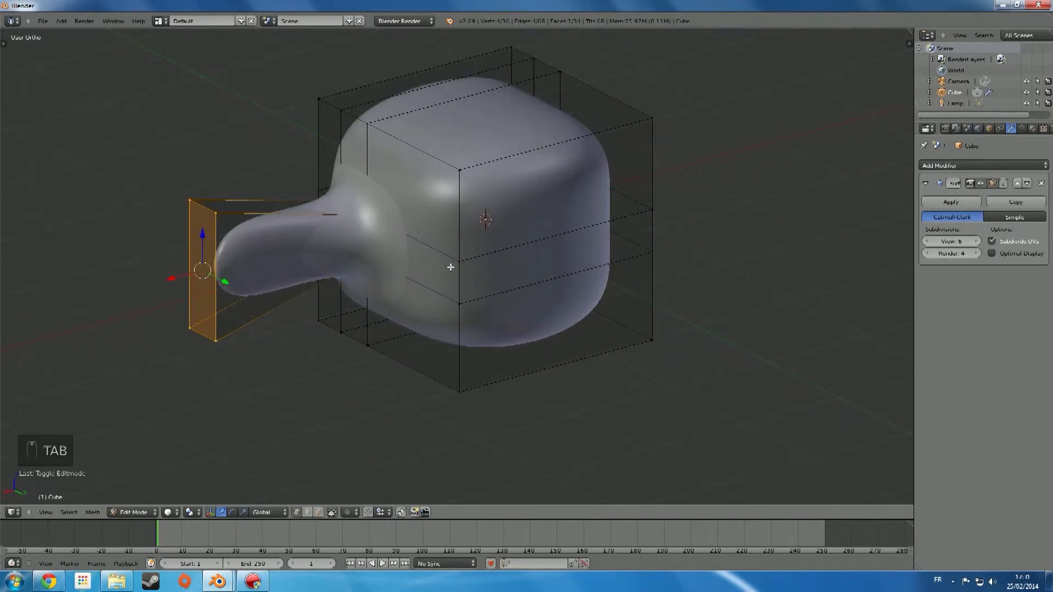
scroll(452, 267, "down", 3)
key("Tab")
Show the object tools and apply smooth shading to the subdivided cube
middle_click_drag(453, 268, 592, 275)
scroll(573, 271, "up", 5)
scroll(573, 271, "up", 2)
scroll(570, 276, "down", 6)
scroll(670, 270, "up", 6)
scroll(670, 270, "down", 4)
key("n")
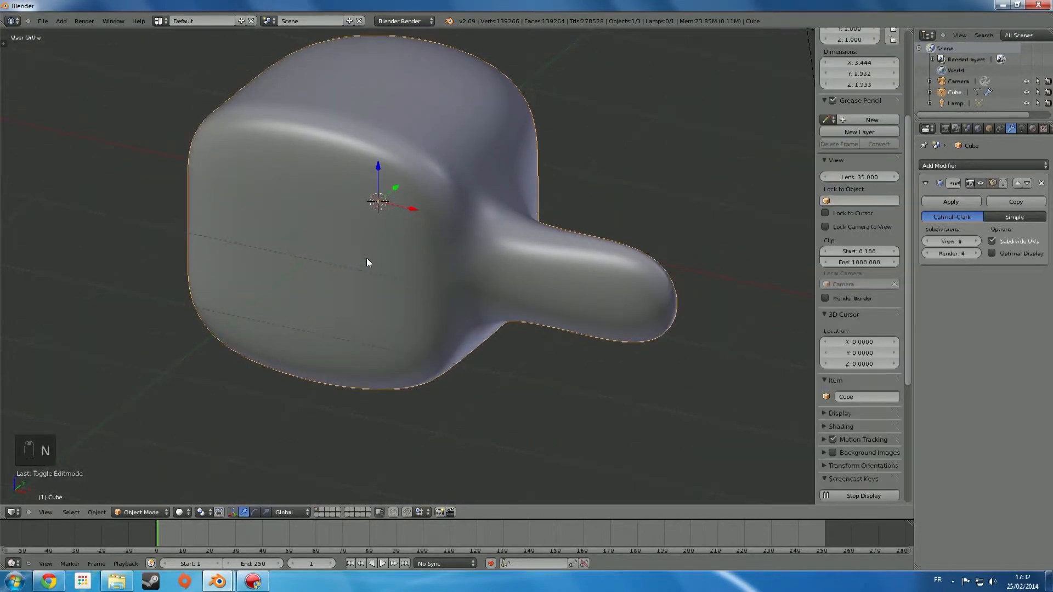
key("n")
key("t")
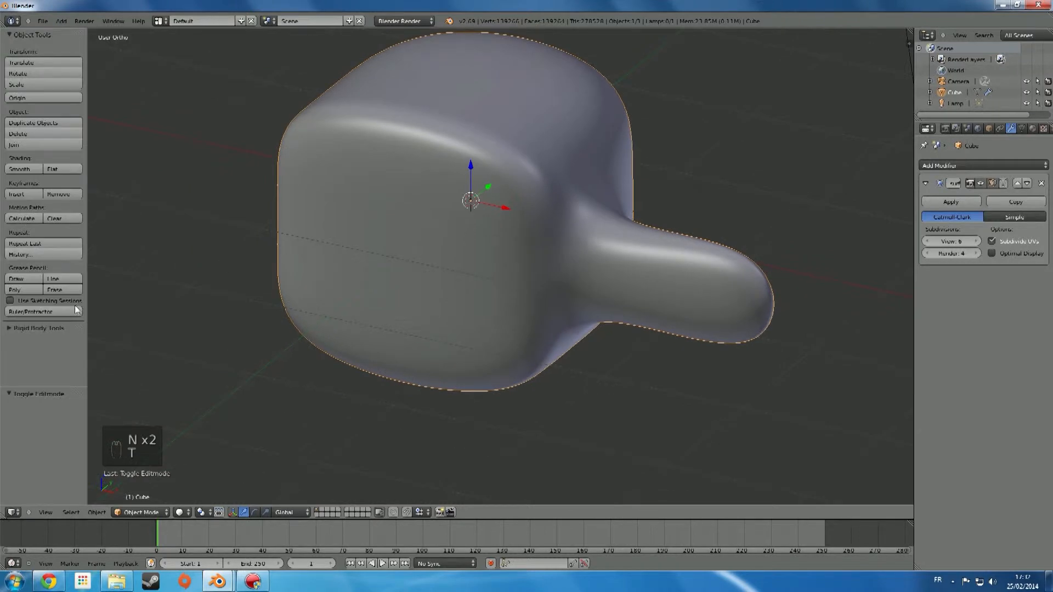
left_click(20, 169)
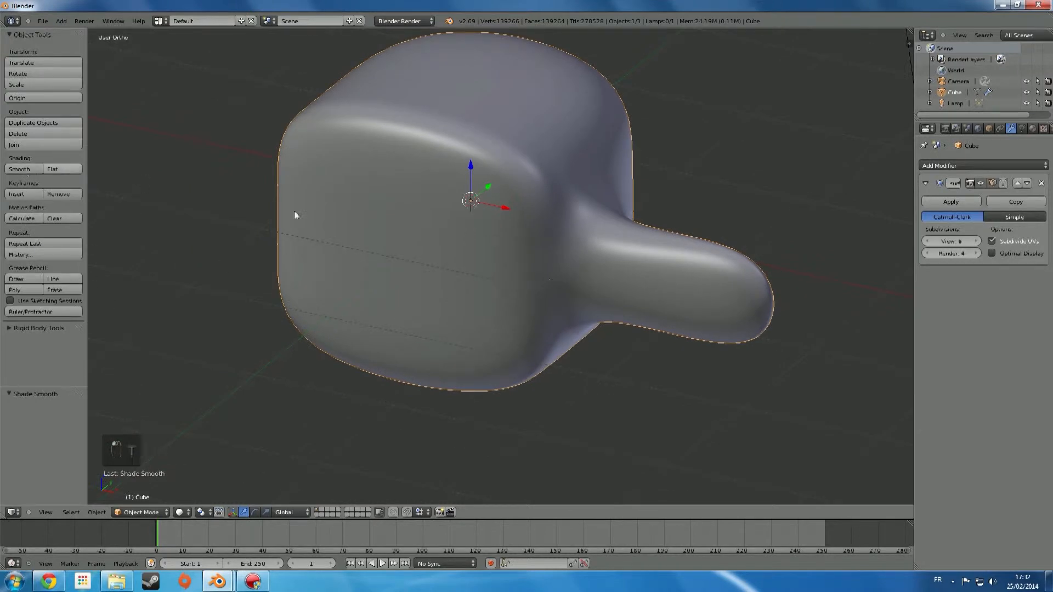
Hide the object tools and, in Edit Mode, add a loop cut on the extruded arm, slid to its outer end
key("n")
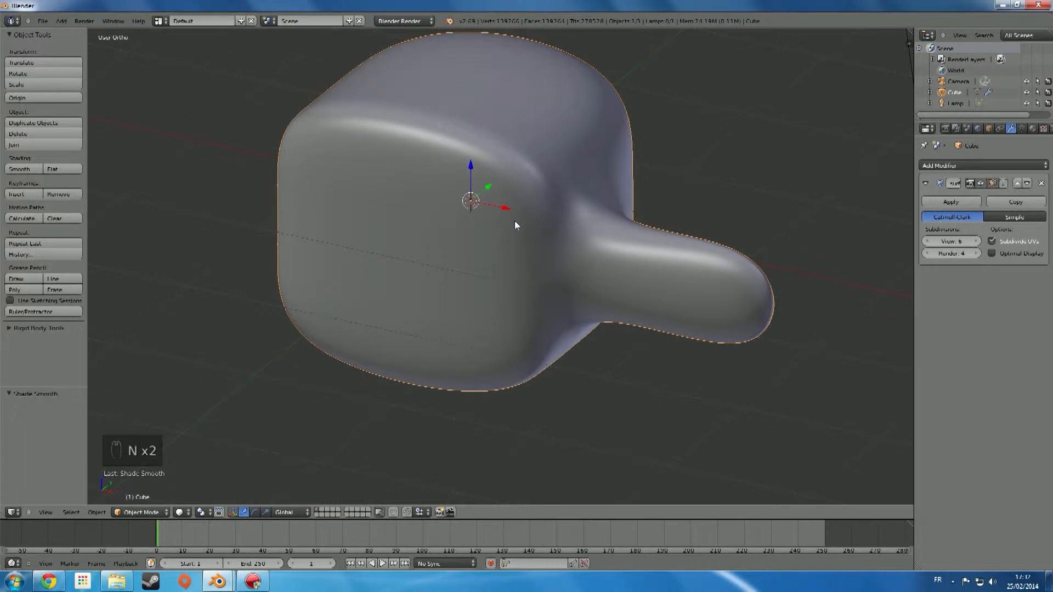
key("n")
key("t")
key("n")
scroll(518, 215, "up", 4)
scroll(519, 216, "down", 4)
middle_click_drag(519, 216, 581, 211)
scroll(492, 211, "up", 3)
key("Tab")
scroll(493, 210, "down", 5)
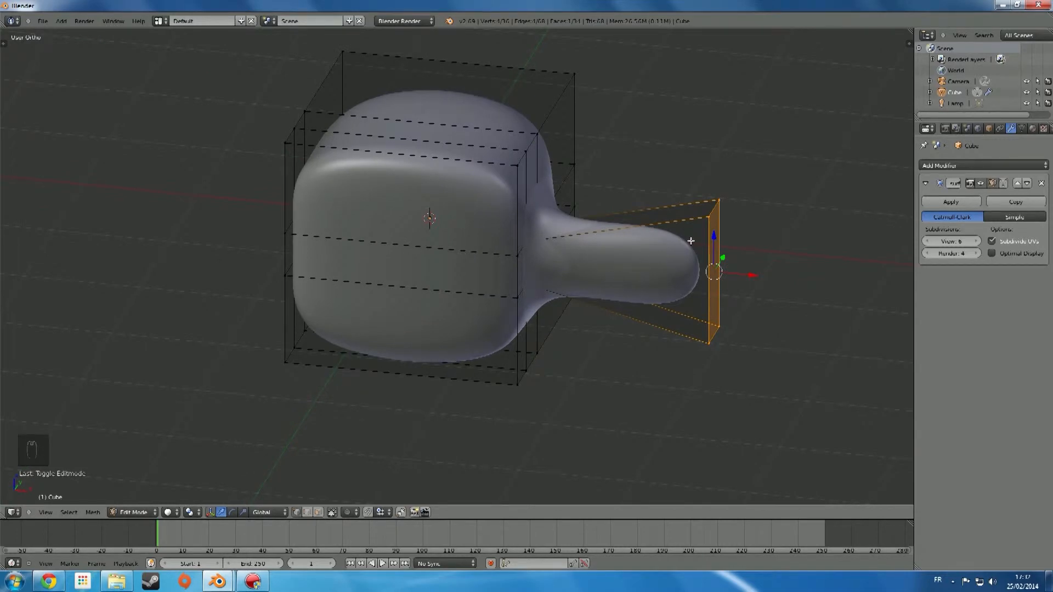
key("ctrl+r")
left_click(611, 317)
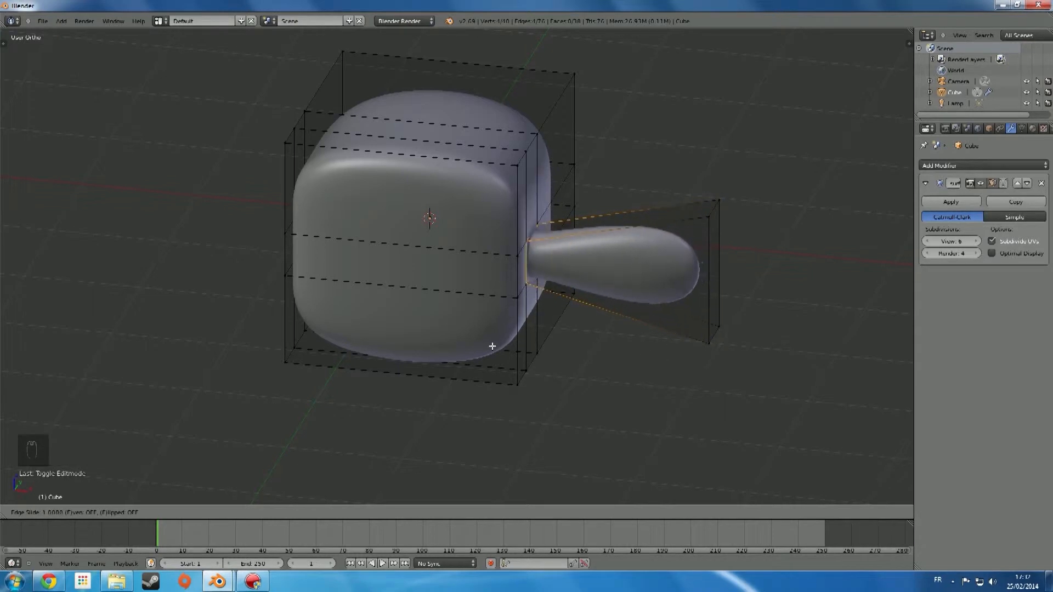
left_click(714, 347)
scroll(691, 330, "up", 2)
Add another loop cut around the arm and slide it against the cube's body to sharpen the junction
key("ctrl+r")
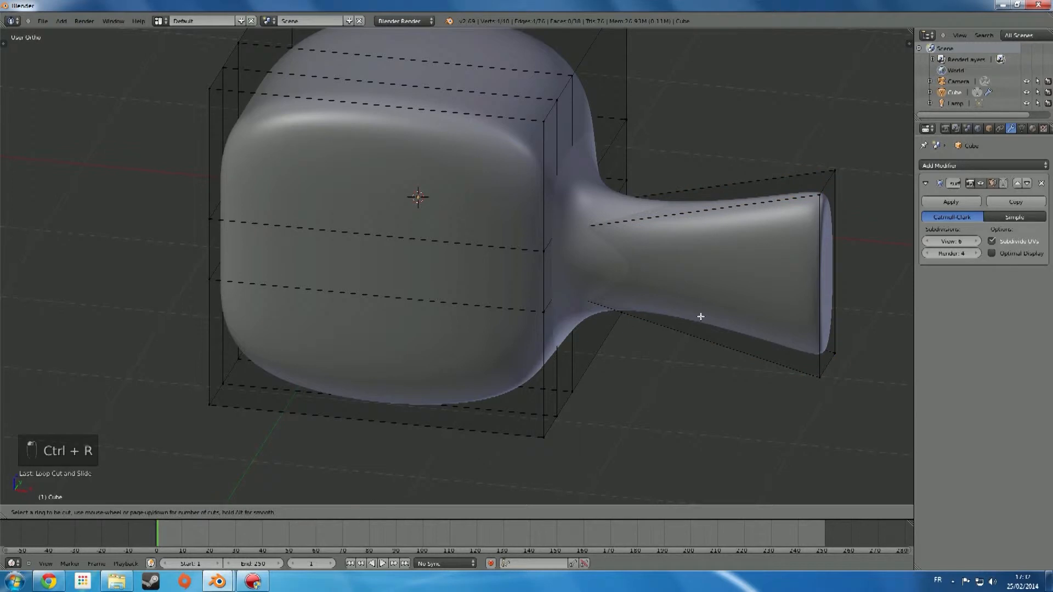
key("ctrl+r")
left_click(682, 332)
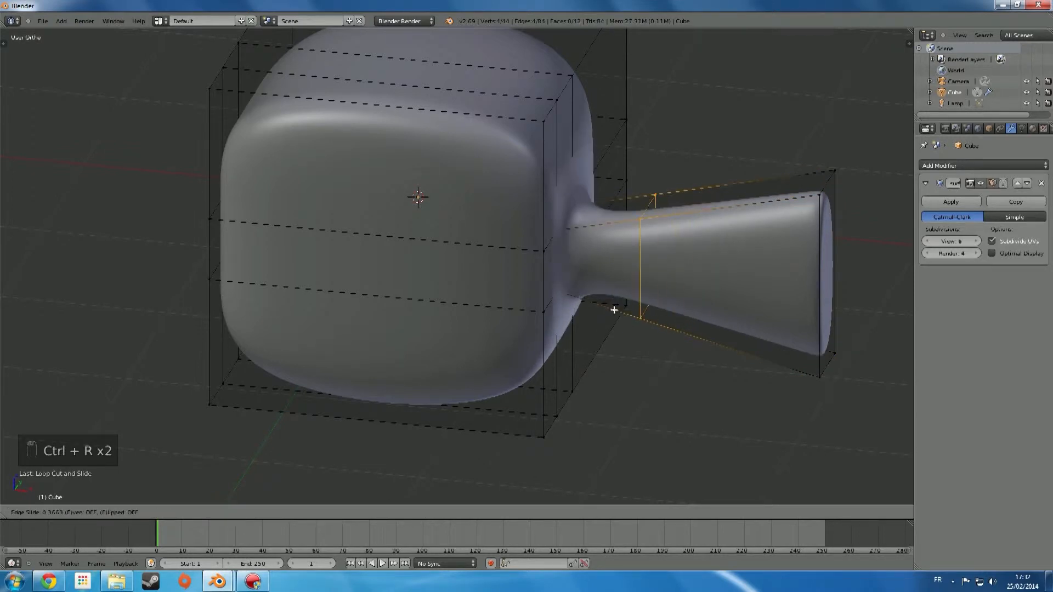
left_click(523, 273)
middle_click_drag(612, 287, 457, 287)
scroll(451, 287, "up", 2)
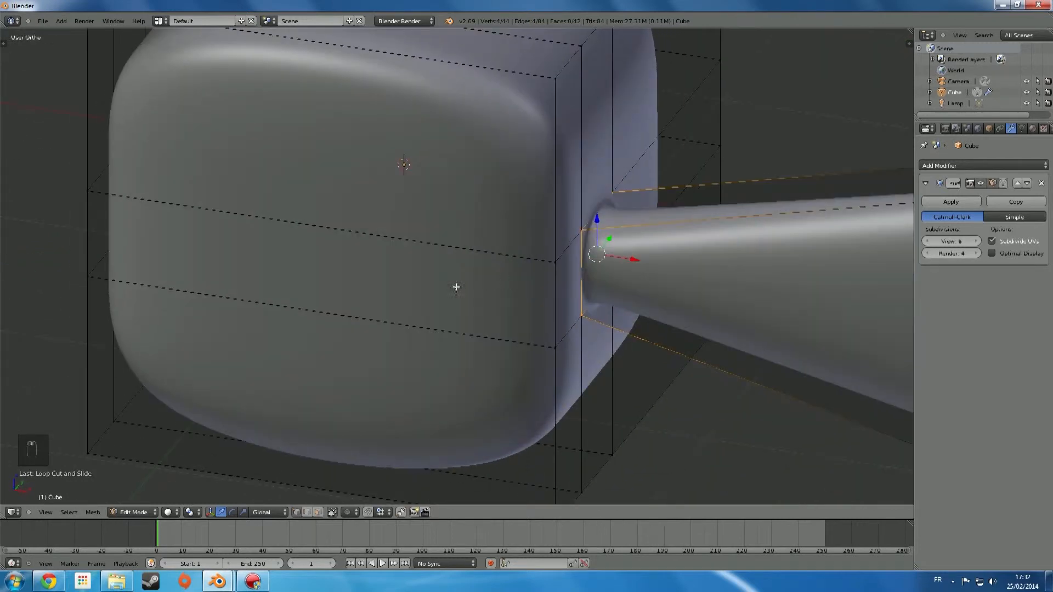
Add a loop cut around the cube's body, slid to the end opposite the arm, and return to Object Mode
key("ctrl+r")
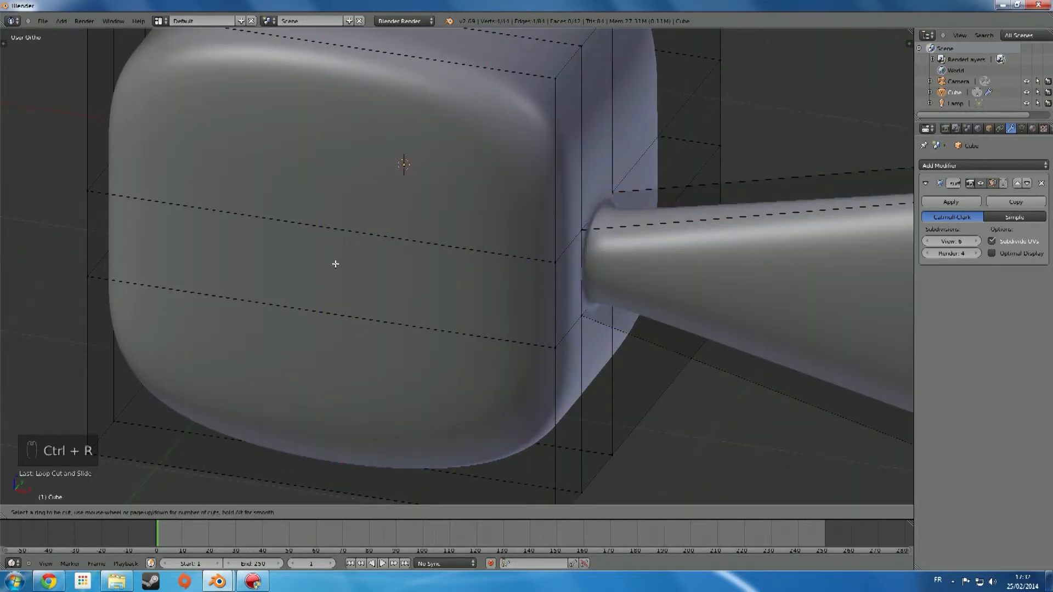
left_click(331, 299)
left_click(90, 277)
scroll(90, 277, "down", 4)
middle_click_drag(89, 277, 515, 261)
scroll(503, 258, "up", 3)
scroll(413, 263, "down", 1)
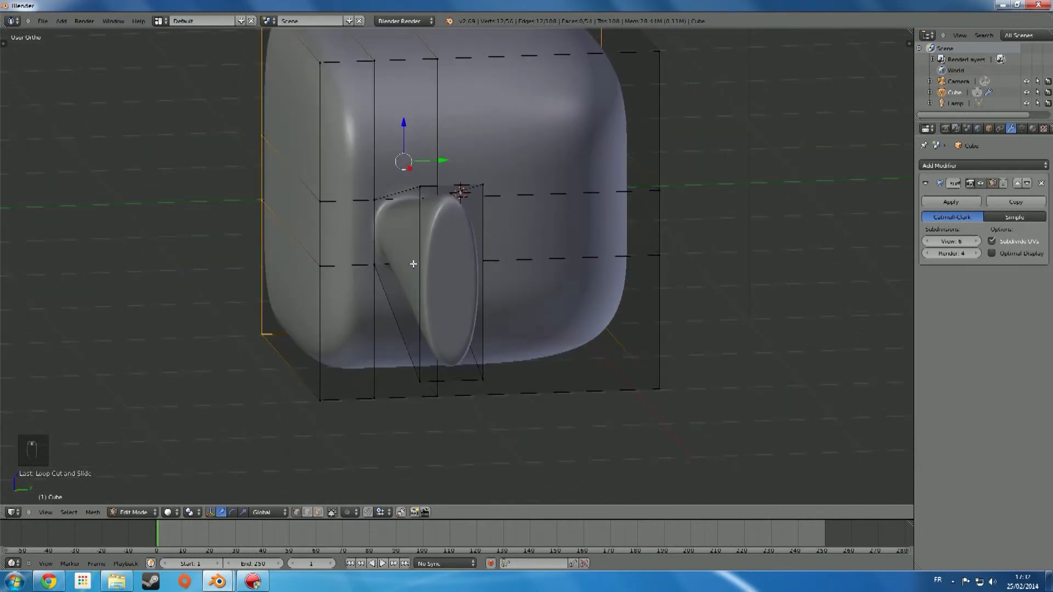
middle_click_drag(413, 264, 384, 268)
scroll(383, 268, "down", 2)
middle_click_drag(485, 277, 504, 282)
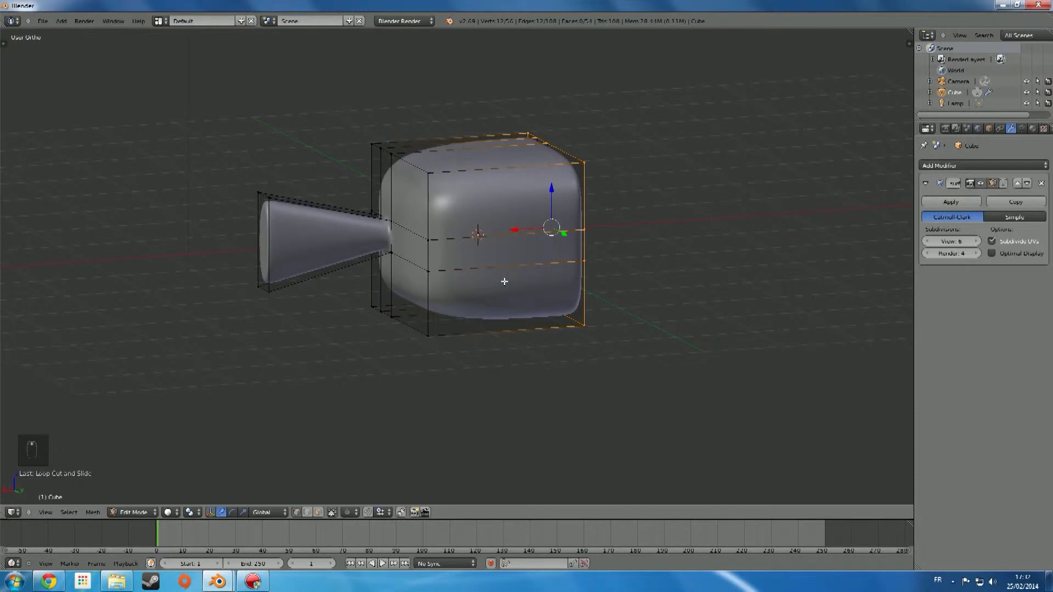
key("Tab")
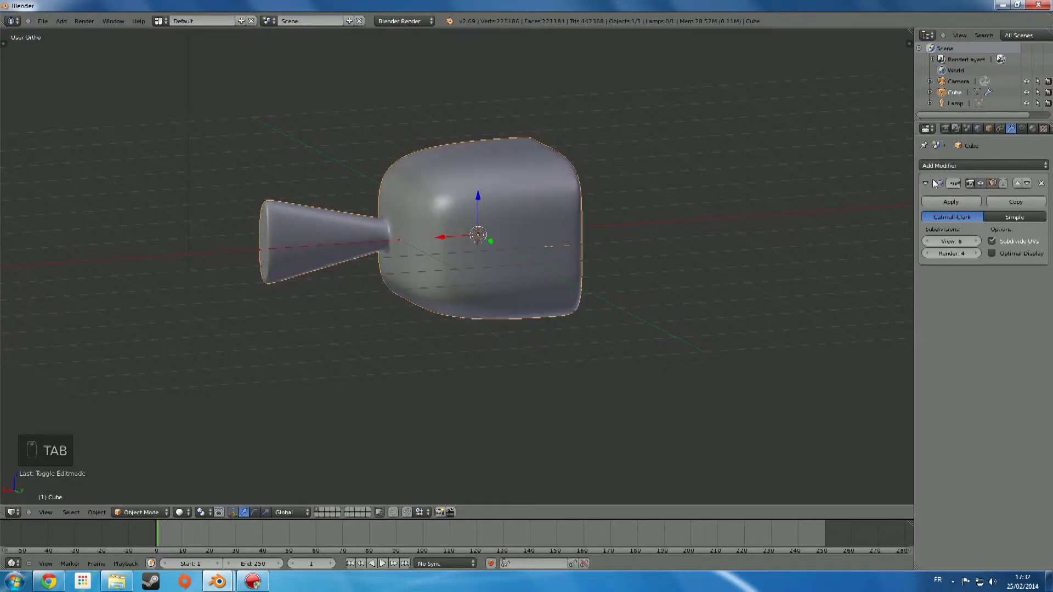
Add an Array modifier to the cube with a fixed count of 4
left_click(949, 166)
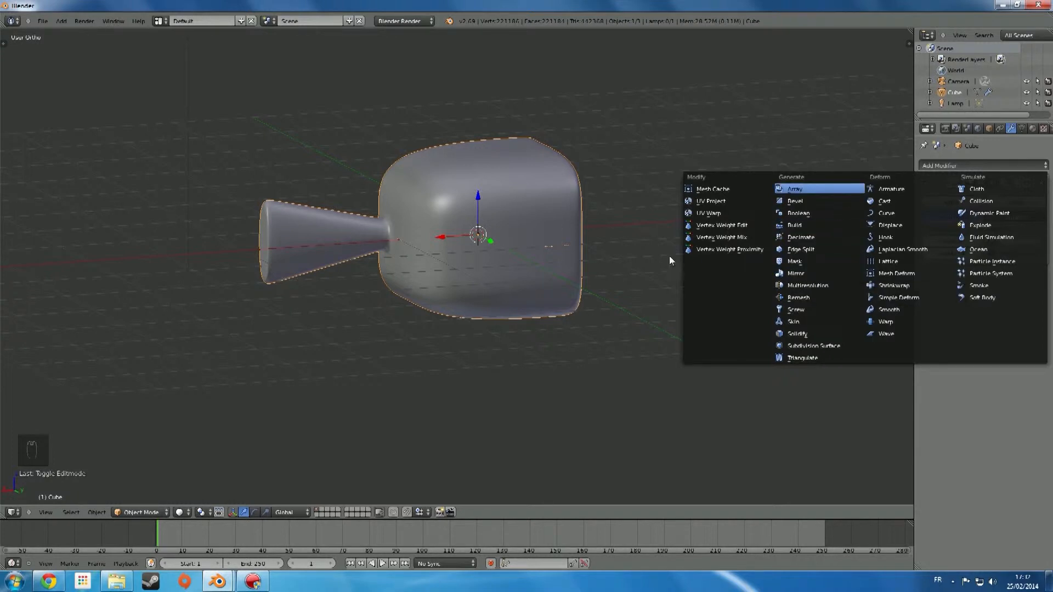
scroll(534, 278, "down", 3)
mouse_move(561, 300)
middle_mouse_down()
mouse_move(482, 295)
mouse_move(556, 297)
middle_mouse_up()
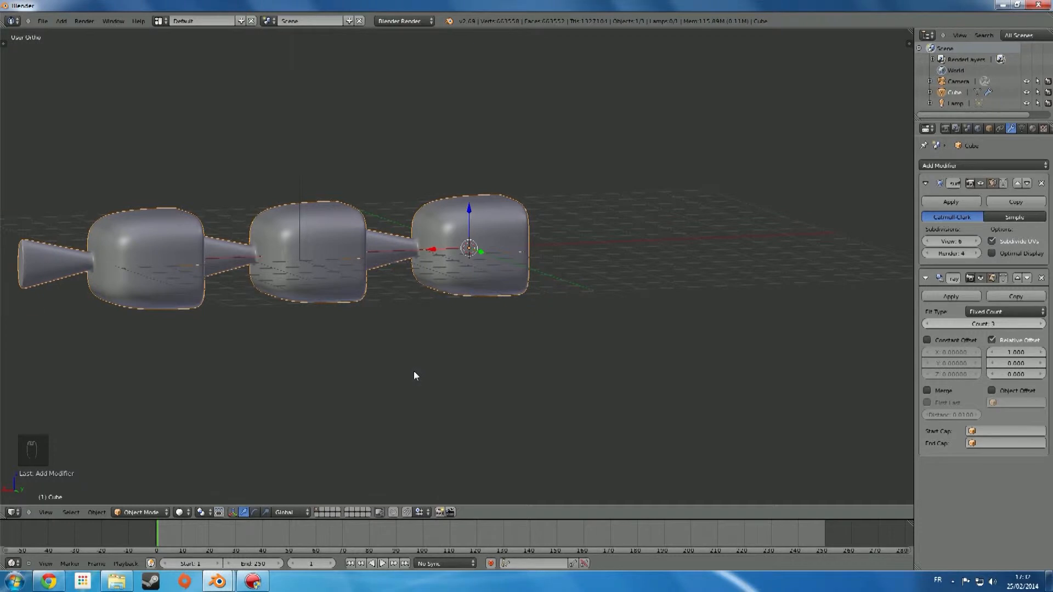
scroll(414, 372, "down", 1)
middle_click_drag(546, 355, 729, 378)
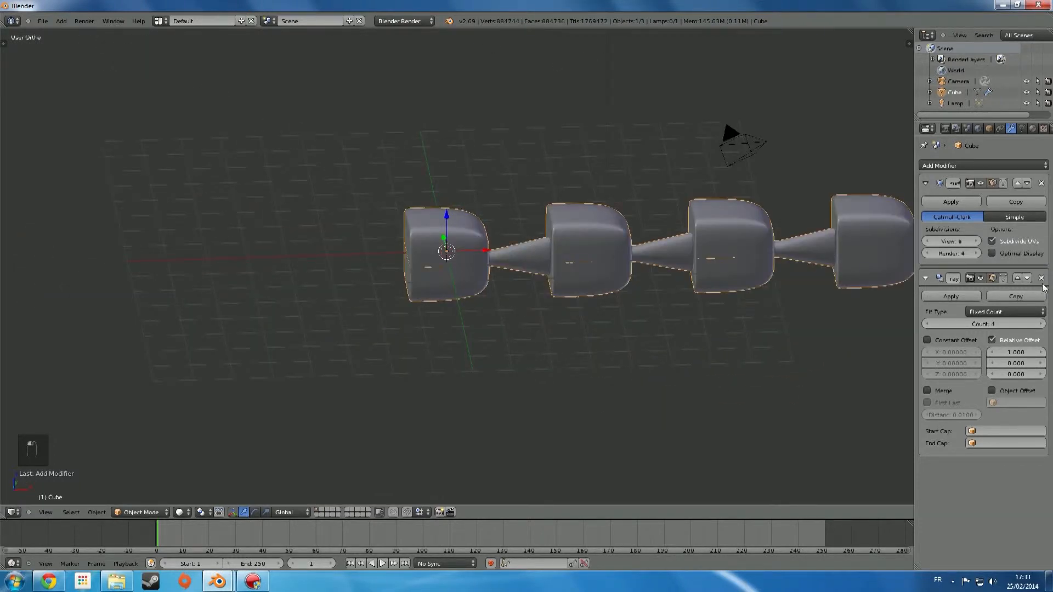
Remove the Array modifier and lower the Subdivision Surface View level to 4
left_click(1042, 278)
left_click(928, 242)
left_click(927, 242)
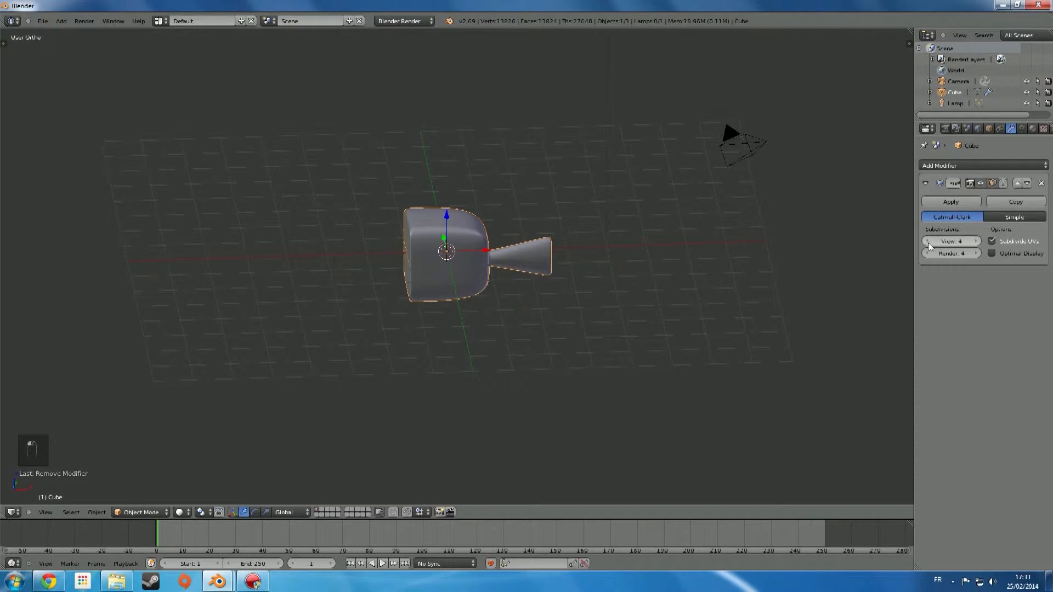
Examine the smoothed shape from several distances and angles, selecting the camera so the cube shows without its outline
scroll(532, 325, "down", 5)
scroll(465, 316, "up", 7)
mouse_move(532, 325)
middle_mouse_down()
mouse_move(465, 316)
mouse_move(629, 296)
mouse_move(541, 293)
mouse_move(515, 331)
middle_mouse_up()
scroll(470, 316, "up", 8)
scroll(505, 310, "down", 3)
scroll(569, 306, "up", 3)
scroll(631, 297, "down", 3)
scroll(541, 294, "down", 3)
scroll(526, 317, "up", 3)
scroll(524, 319, "down", 3)
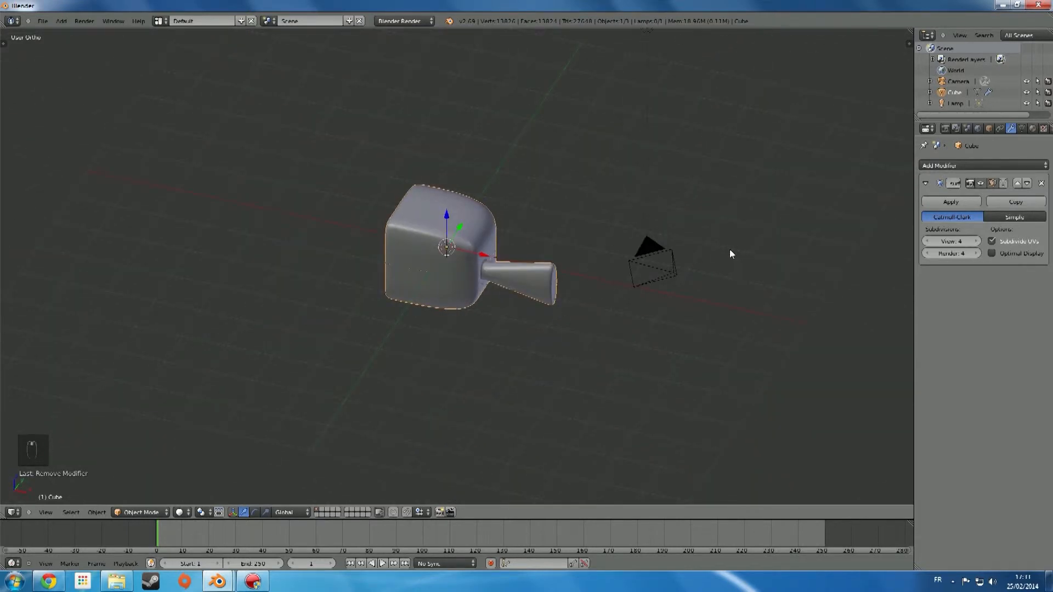
right_click(682, 257)
scroll(649, 285, "up", 6)
scroll(632, 293, "down", 2)
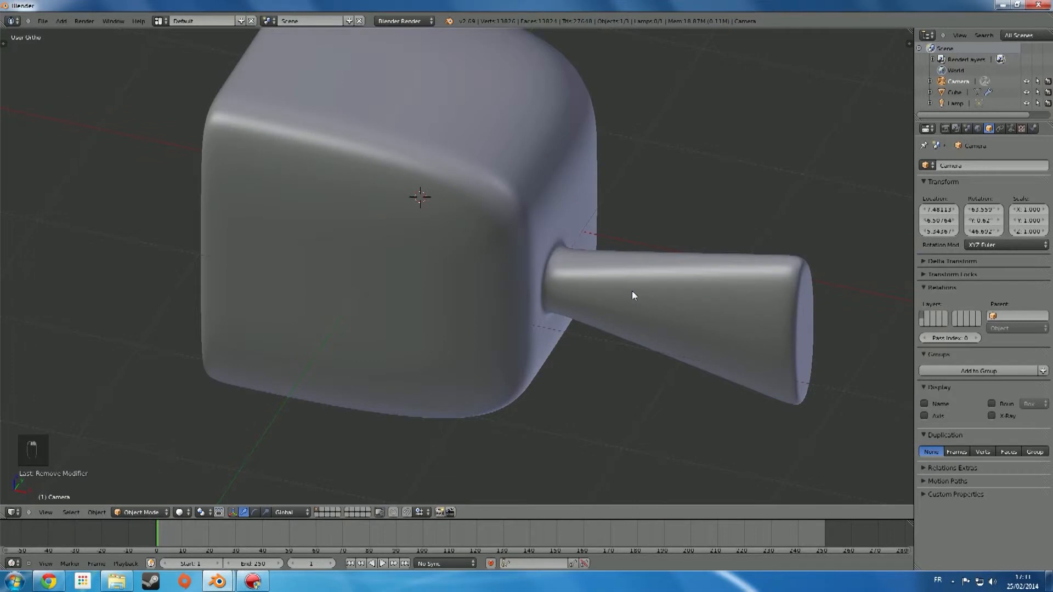
middle_click_drag(632, 295, 609, 307)
left_click(144, 512)
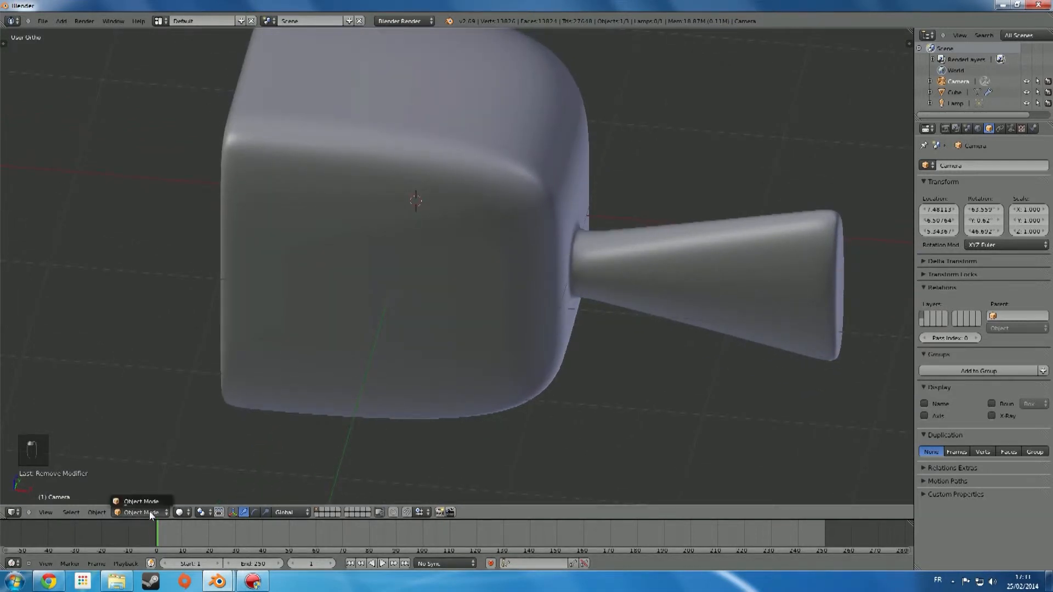
left_click(155, 499)
left_click(192, 522)
left_click(182, 513)
Select the cube again and switch it to Sculpt Mode
scroll(299, 439, "down", 3)
right_click(370, 284)
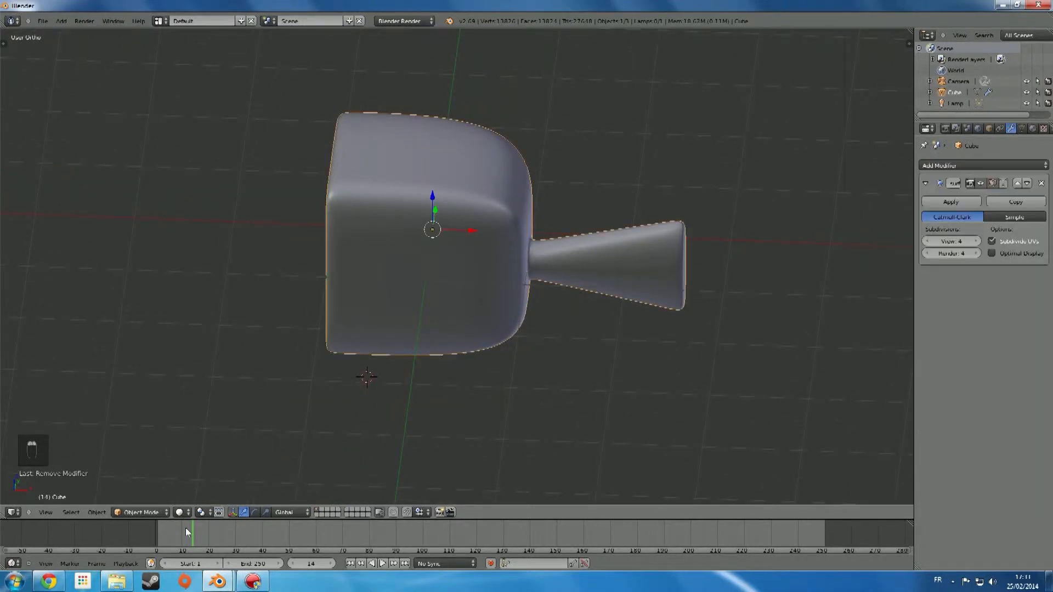
left_click(144, 513)
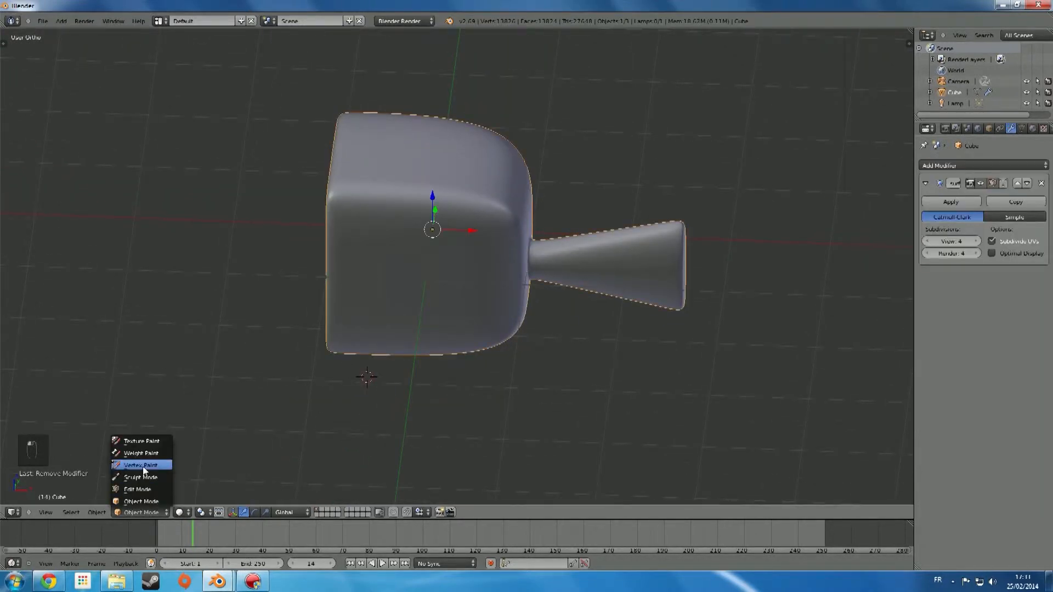
left_click(148, 478)
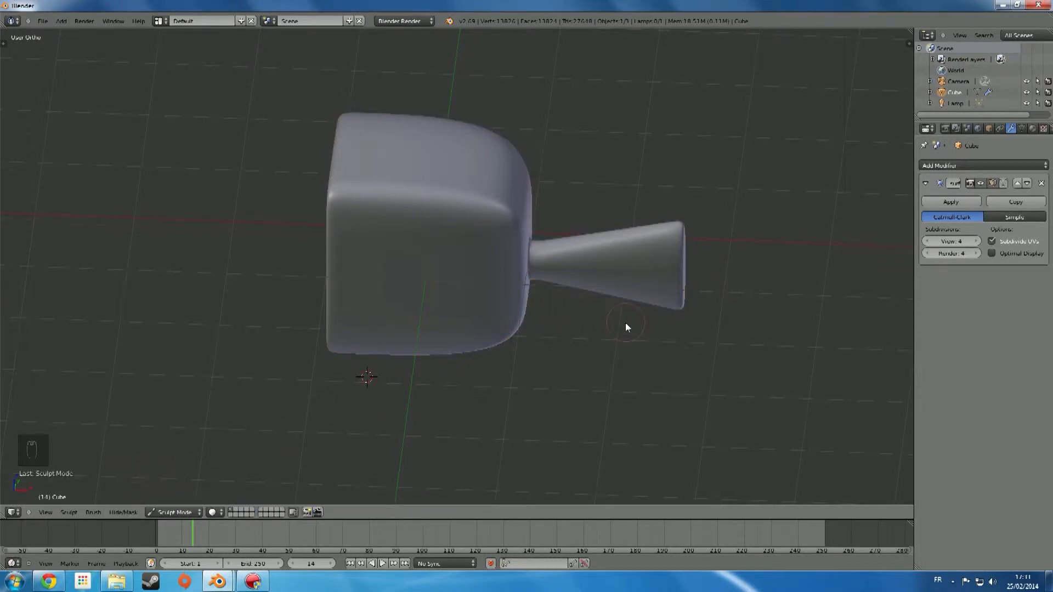
Set the Subdivision Surface View level to 6 and apply the modifier to the mesh
middle_click_drag(627, 327, 583, 308)
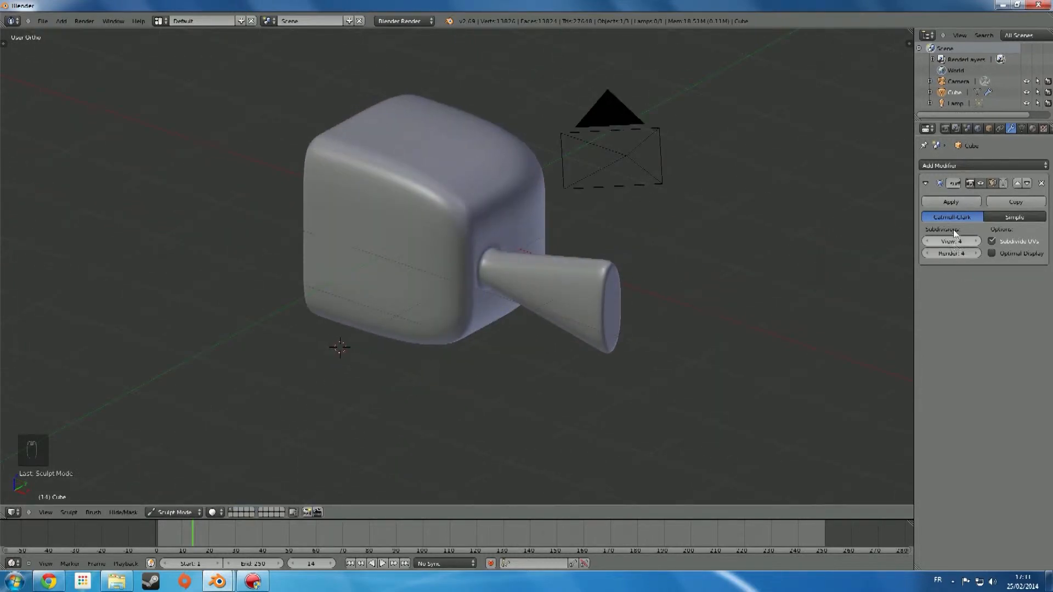
left_click(975, 242)
left_click(975, 242)
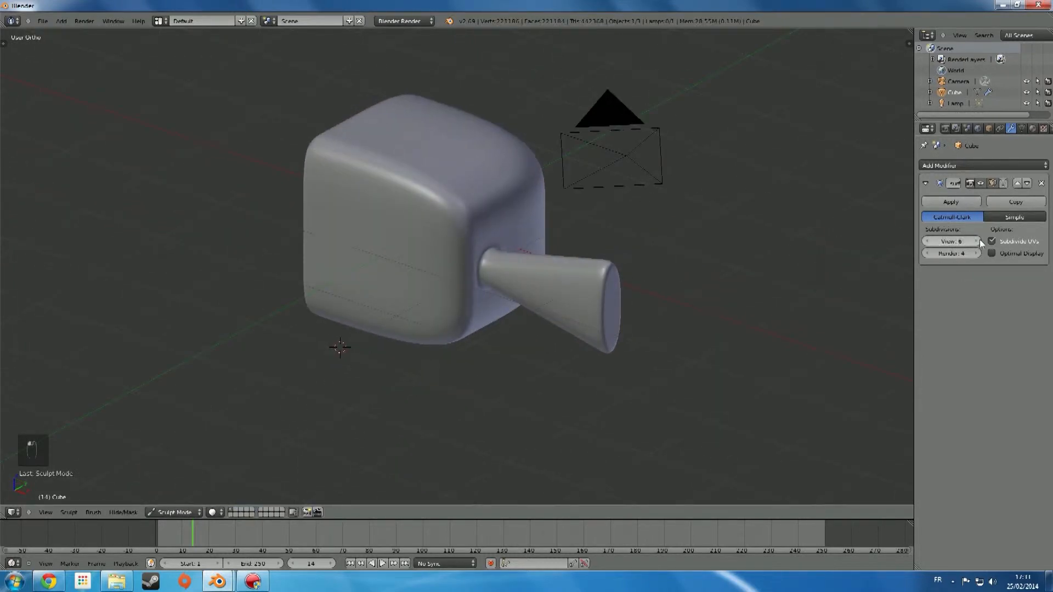
left_click(964, 200)
Sculpt raised strokes over the cube's faces and its arm with the SculptDraw brush
scroll(483, 330, "down", 4)
mouse_move(483, 330)
middle_mouse_down()
mouse_move(519, 324)
mouse_move(445, 236)
mouse_move(494, 269)
mouse_move(463, 236)
middle_mouse_up()
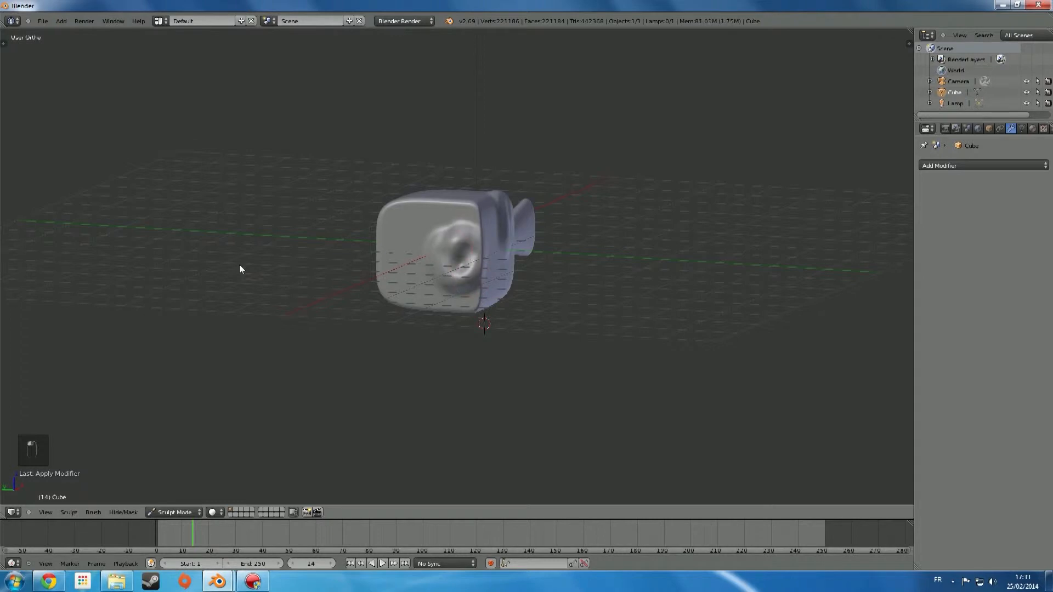
middle_click_drag(240, 264, 487, 237)
left_click_drag(462, 240, 428, 213)
left_click_drag(419, 250, 319, 250)
middle_click_drag(342, 315, 430, 342)
Show the brush settings, choose the Nudge brush and try it on the cube's side near the arm
key("n")
key("n")
key("n")
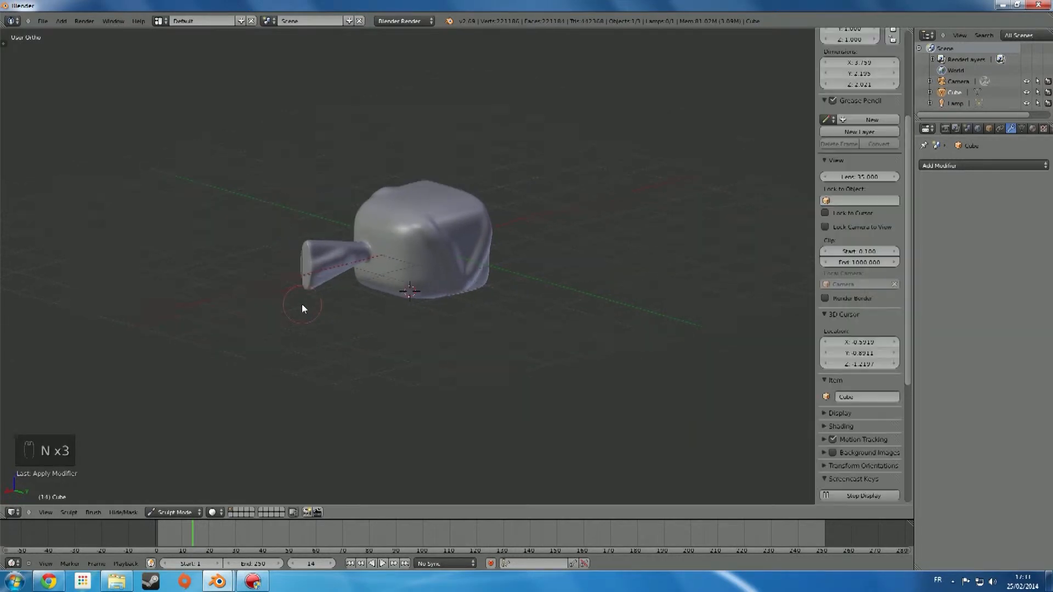
key("t")
key("n")
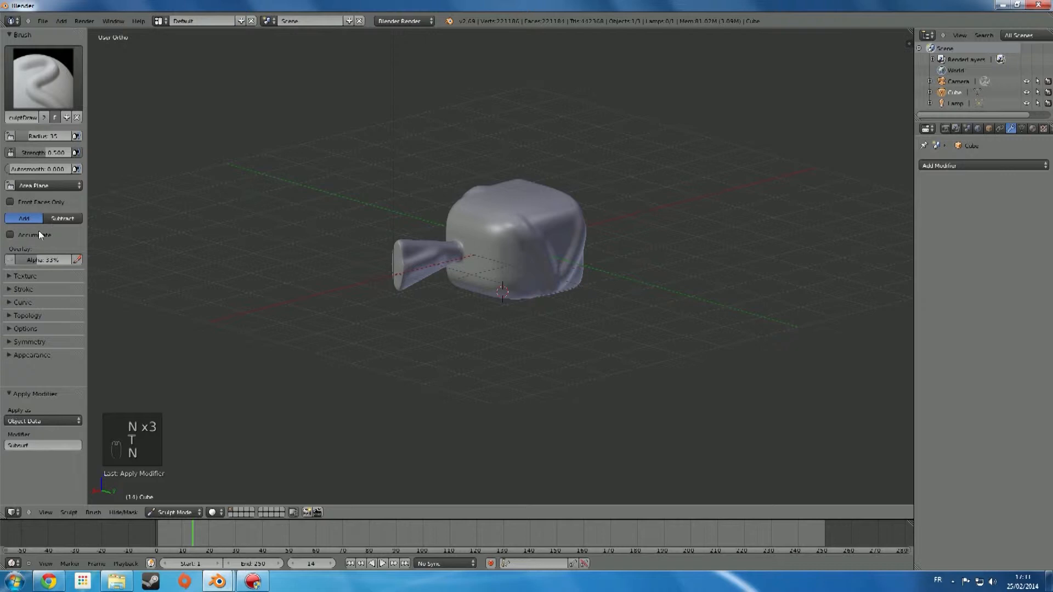
left_click(44, 85)
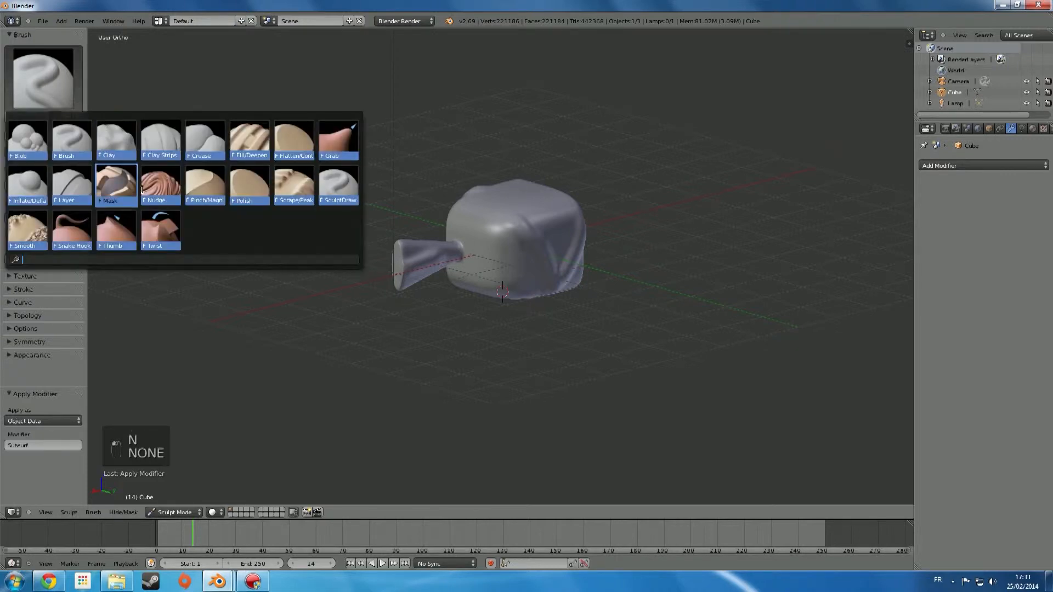
left_click(160, 183)
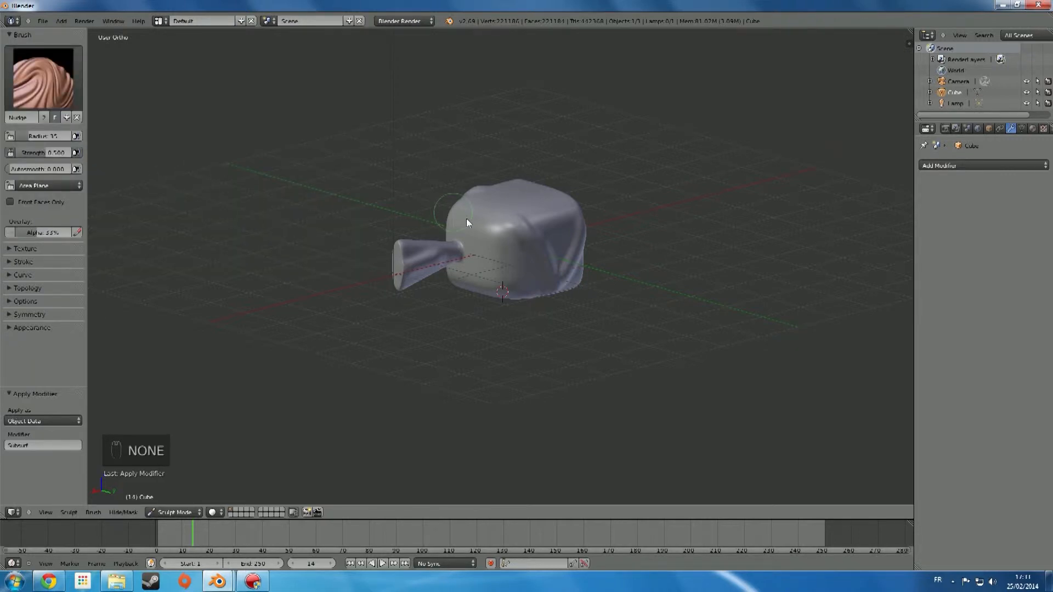
scroll(504, 235, "up", 5)
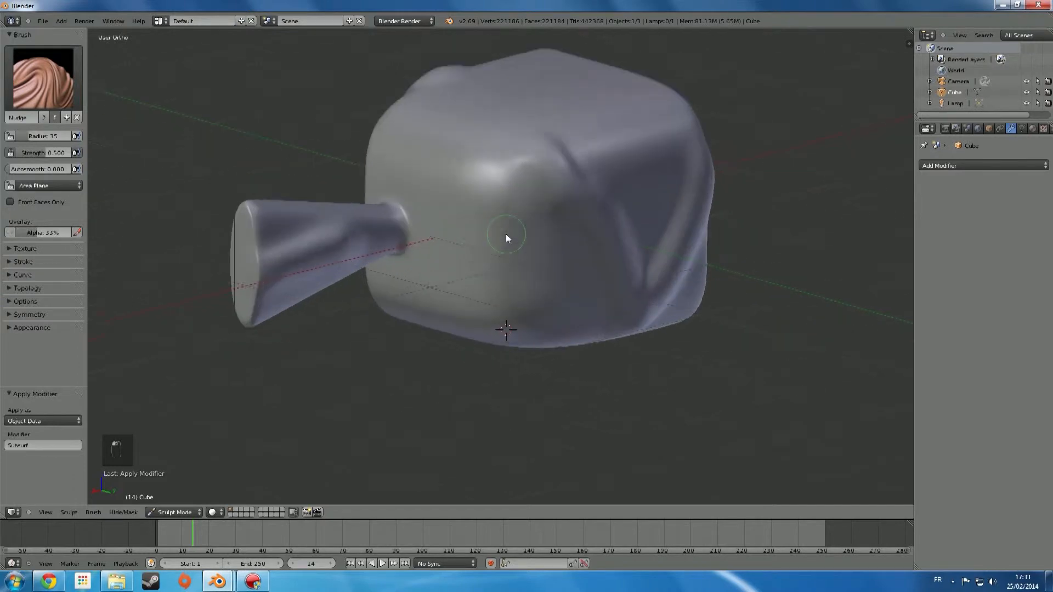
right_click_drag(465, 237, 518, 292)
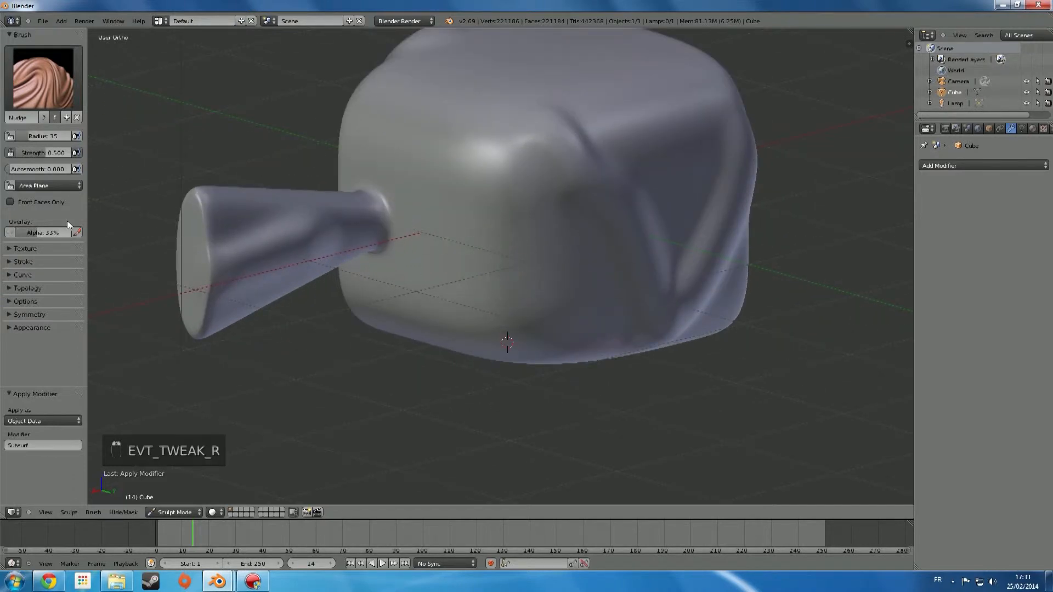
Switch to the Smooth brush and stroke it over the cube's corner and sculpted side
left_click(43, 96)
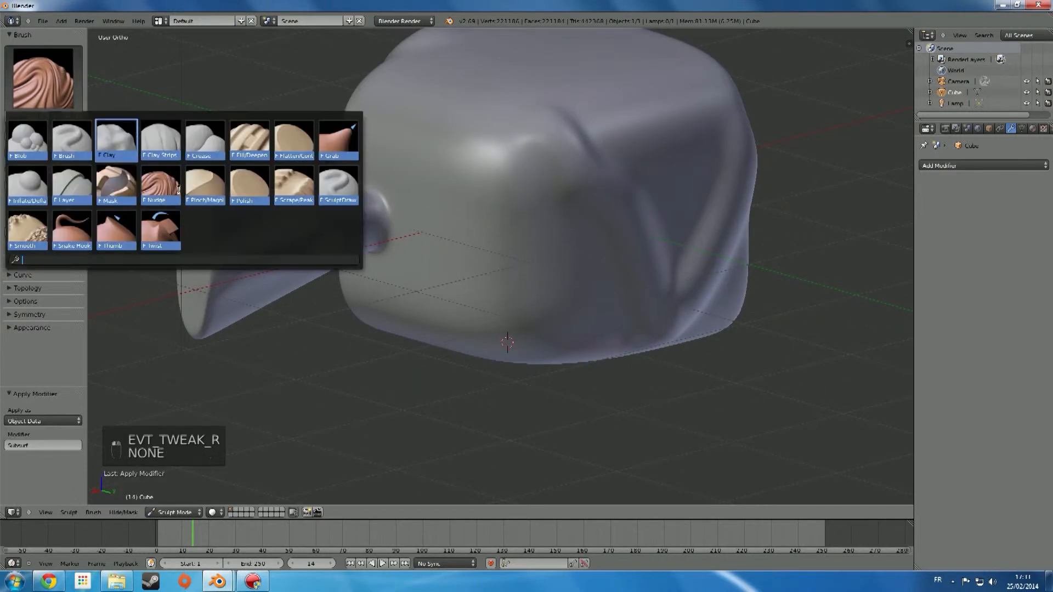
left_click(27, 231)
mouse_move(603, 180)
left_mouse_down()
mouse_move(658, 219)
mouse_move(645, 236)
mouse_move(477, 173)
left_mouse_up()
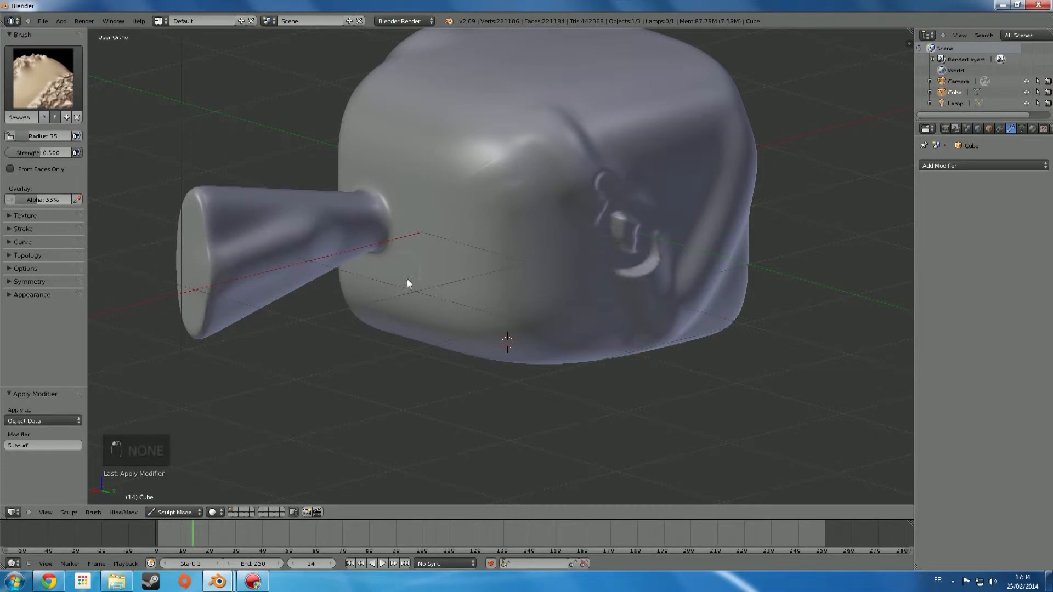
left_click_drag(400, 264, 508, 205)
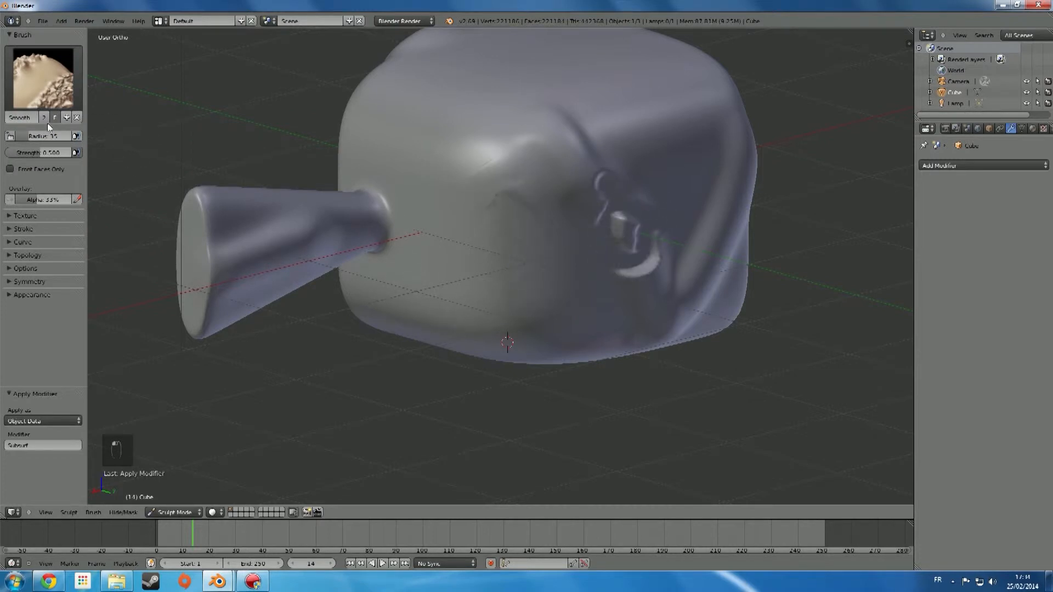
Choose the brush named Brush and sculpt curved raised ridges on the face beside the arm
left_click(44, 82)
left_click(71, 140)
mouse_move(531, 165)
left_mouse_down()
mouse_move(459, 237)
mouse_move(459, 135)
mouse_move(455, 235)
left_mouse_up()
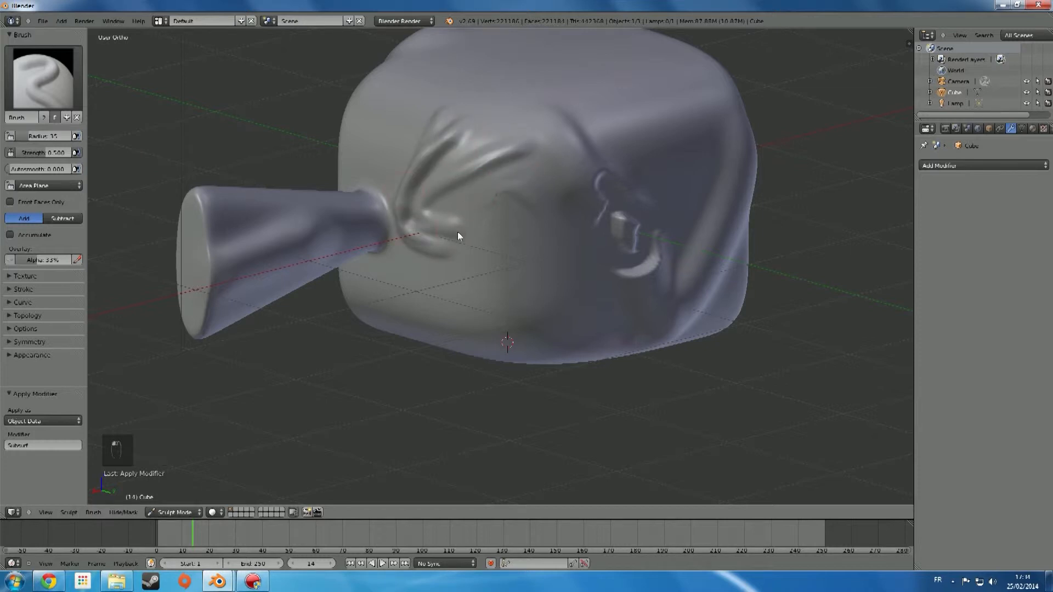
Sculpt further raised strokes on the arm, its junction with the body and the adjoining side face
scroll(488, 285, "up", 8)
mouse_move(497, 270)
left_mouse_down()
mouse_move(284, 326)
mouse_move(510, 316)
left_mouse_up()
scroll(511, 316, "down", 8)
mouse_move(512, 317)
middle_mouse_down()
mouse_move(400, 301)
mouse_move(586, 242)
middle_mouse_up()
mouse_move(586, 242)
left_mouse_down()
mouse_move(461, 271)
mouse_move(625, 291)
mouse_move(656, 224)
mouse_move(427, 262)
mouse_move(585, 249)
mouse_move(552, 243)
left_mouse_up()
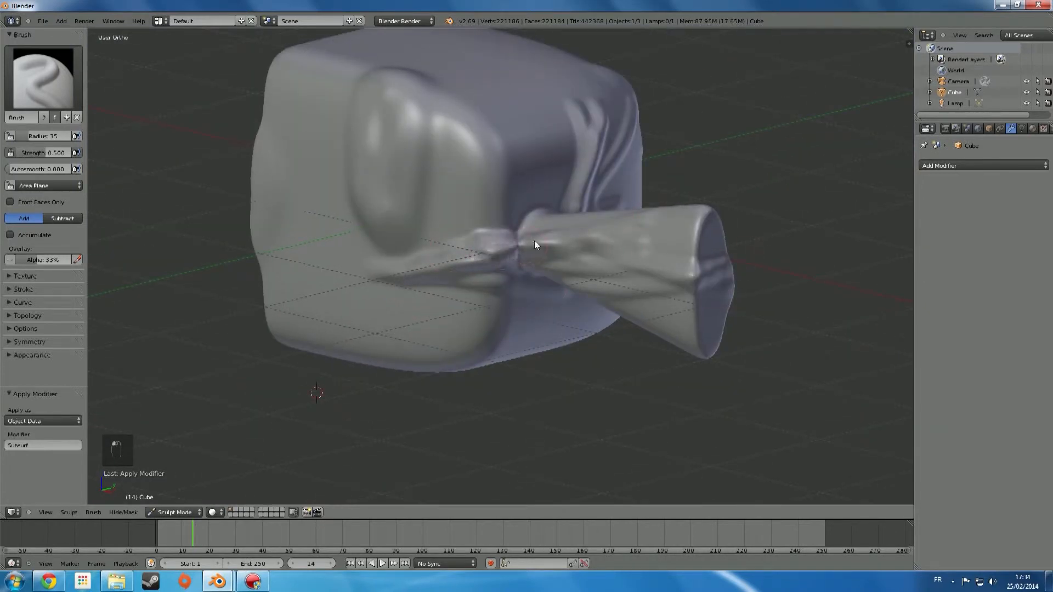
mouse_move(469, 240)
middle_mouse_down()
mouse_move(386, 283)
mouse_move(23, 392)
middle_mouse_up()
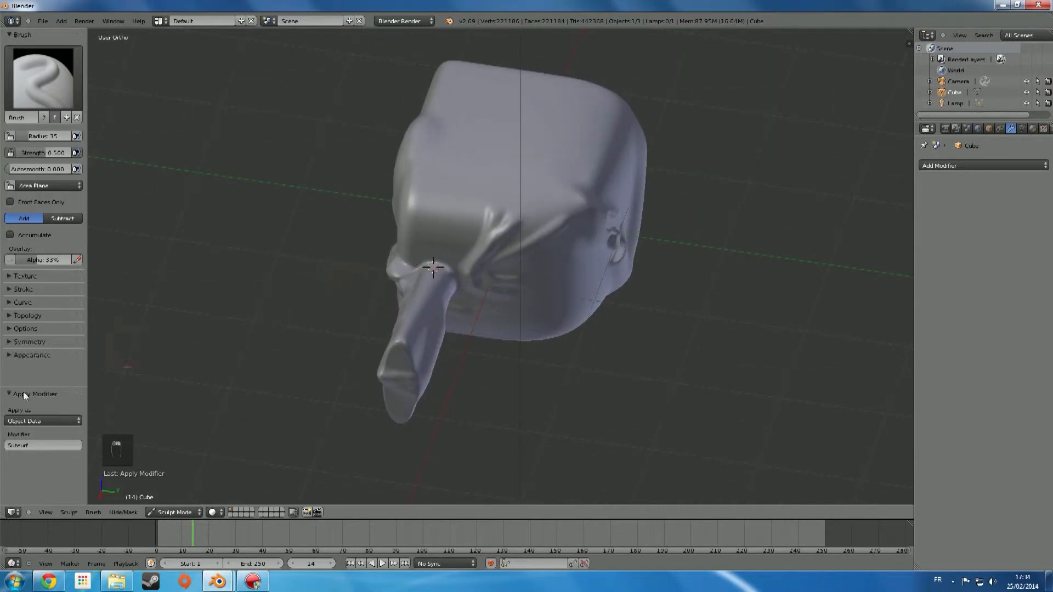
Switch to the Chrome browser and open the website blender-fr.net76.net
left_click(48, 582)
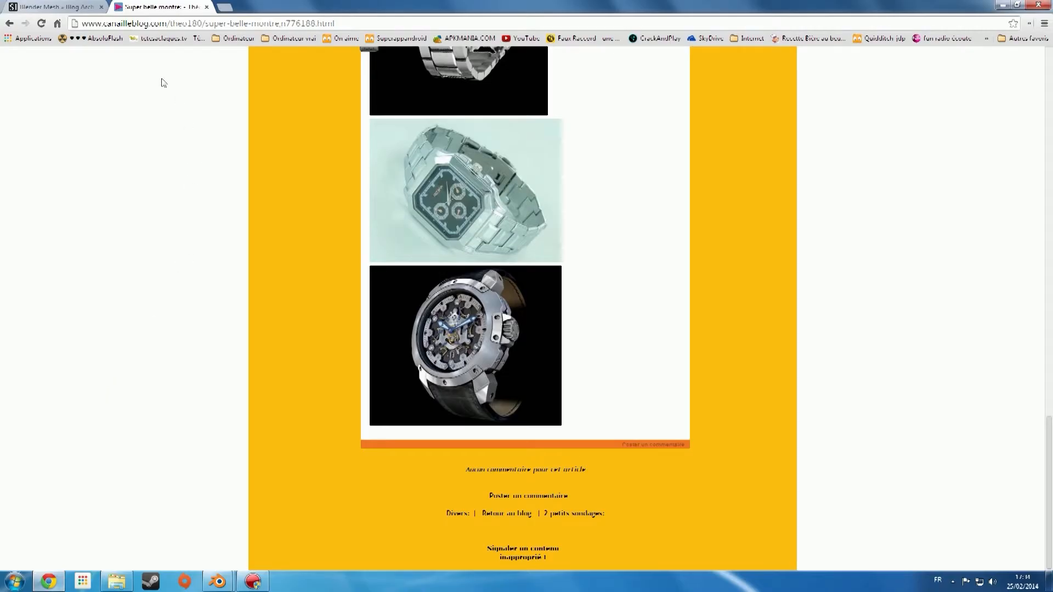
left_click(154, 23)
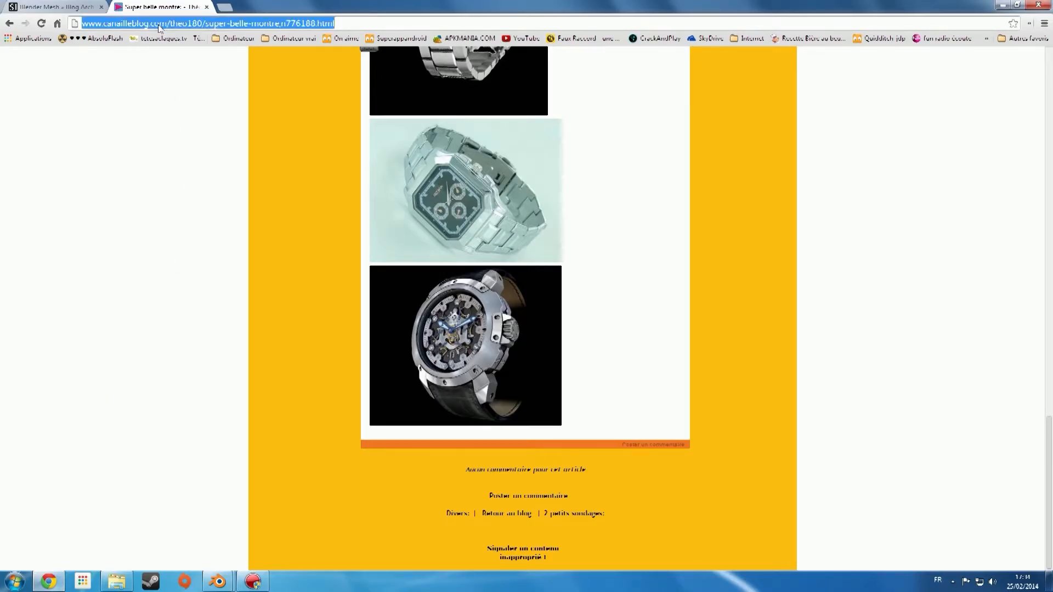
type("blender")
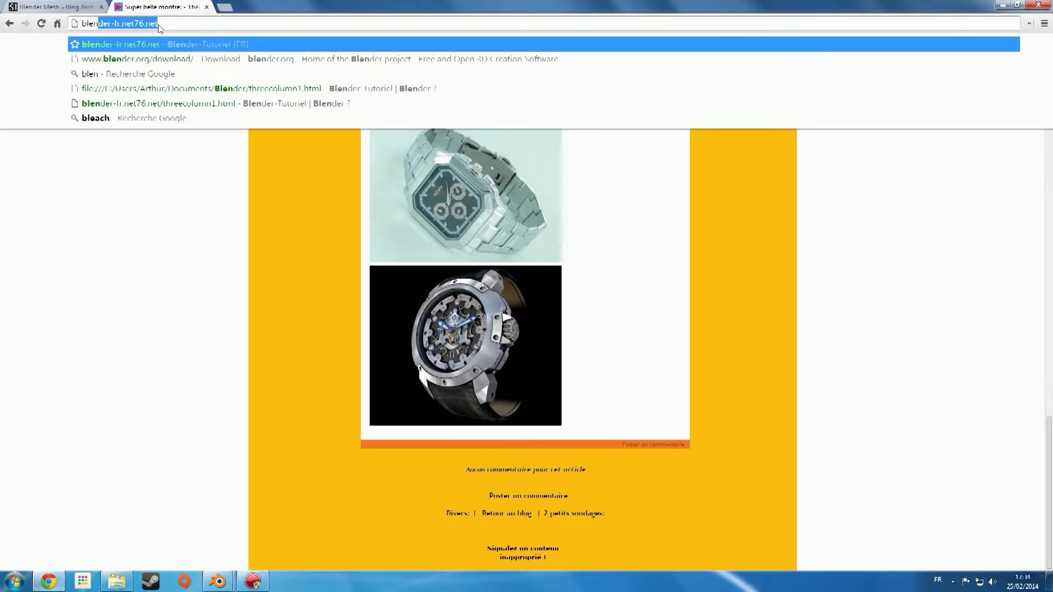
type("-")
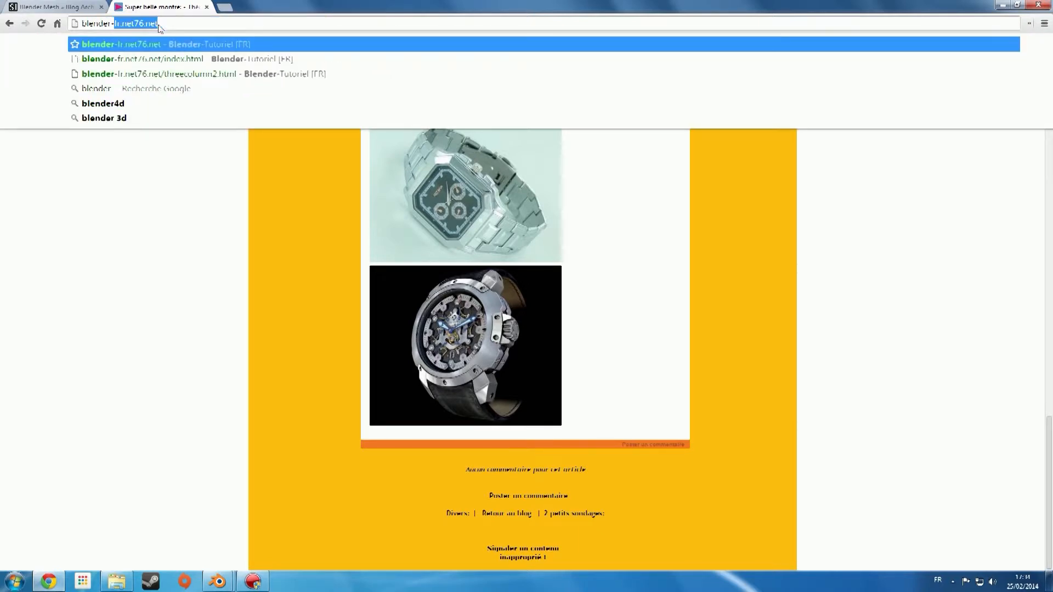
type("fr")
key("Return")
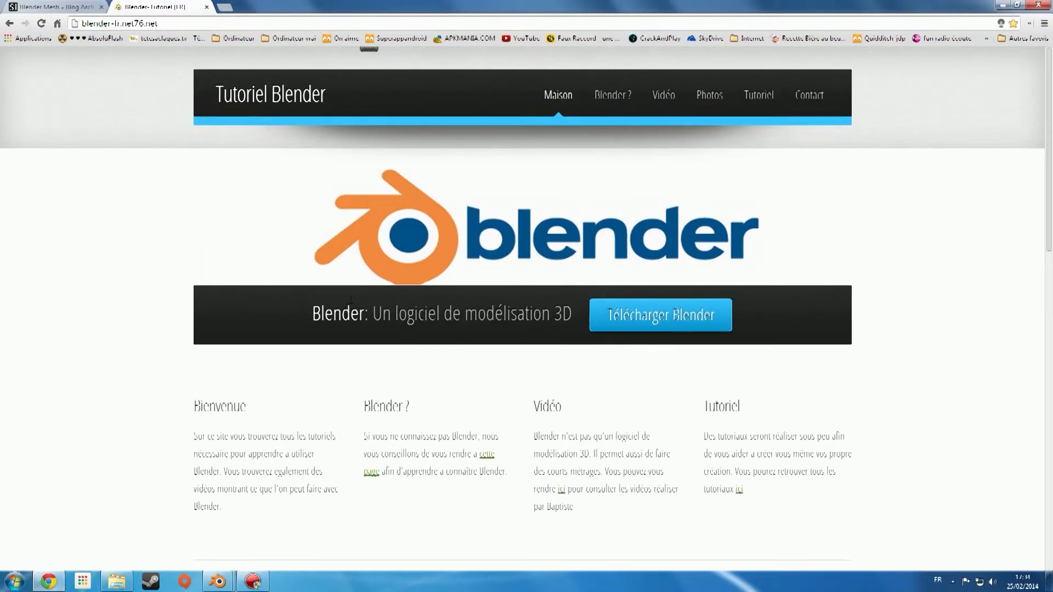
Open the Blender Guru link from the site's footer in a new tab and close the Blender Mesh blog tab
scroll(350, 300, "down", 14)
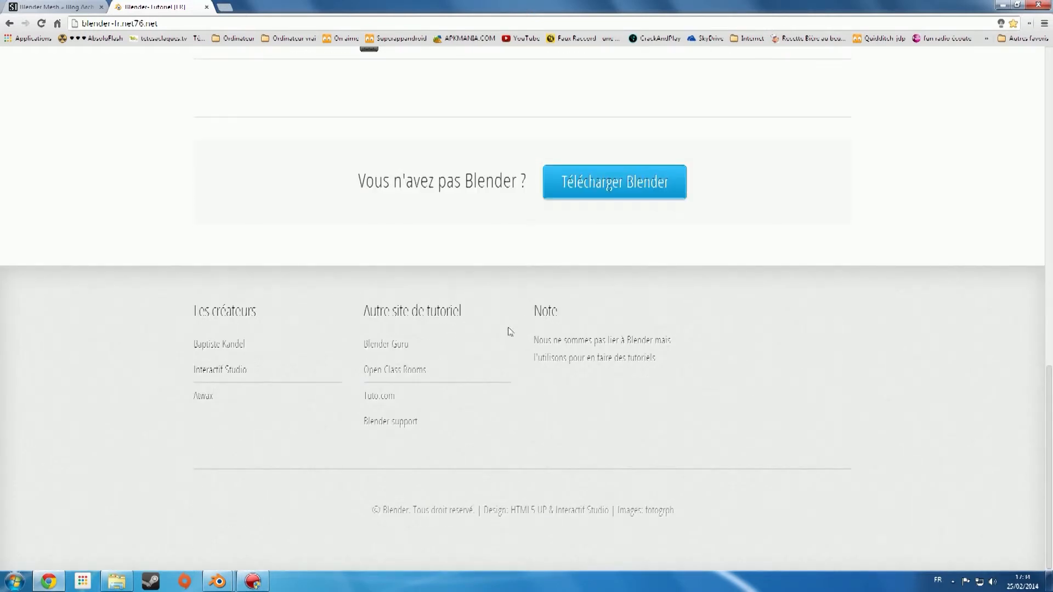
middle_click(390, 349)
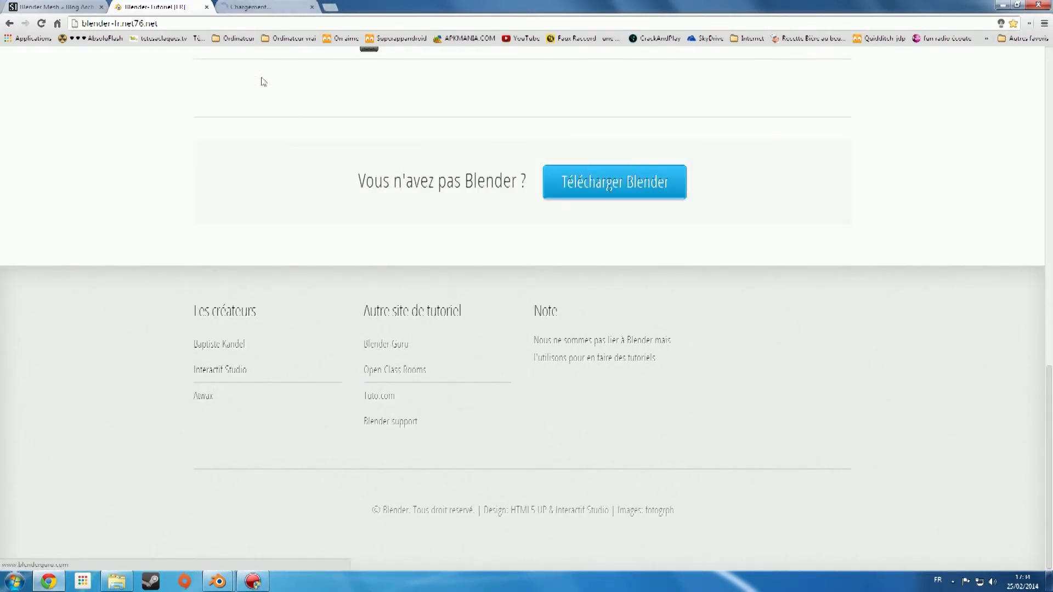
middle_click(70, 5)
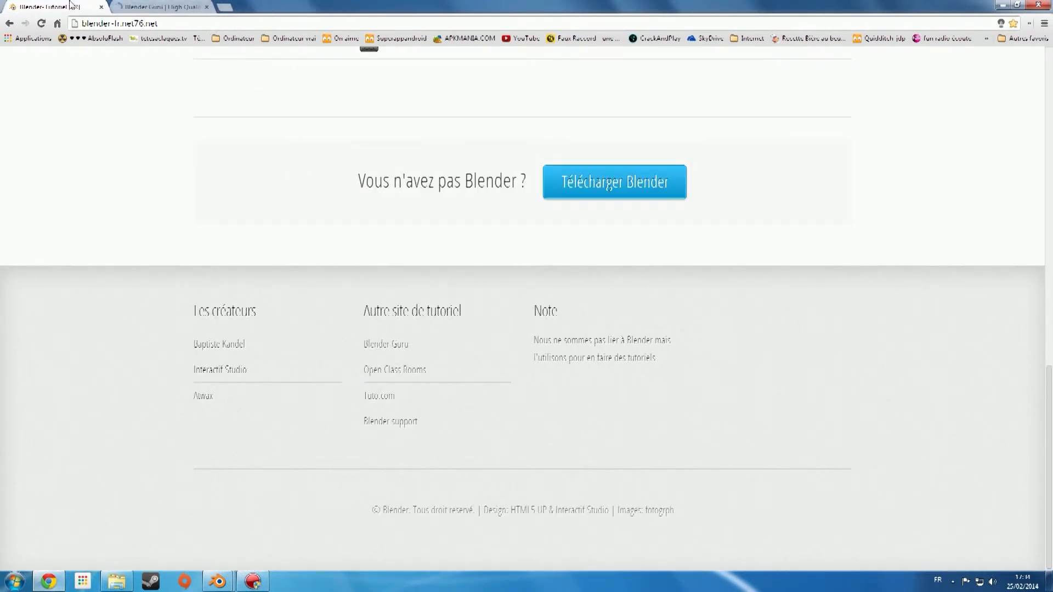
left_click(133, 7)
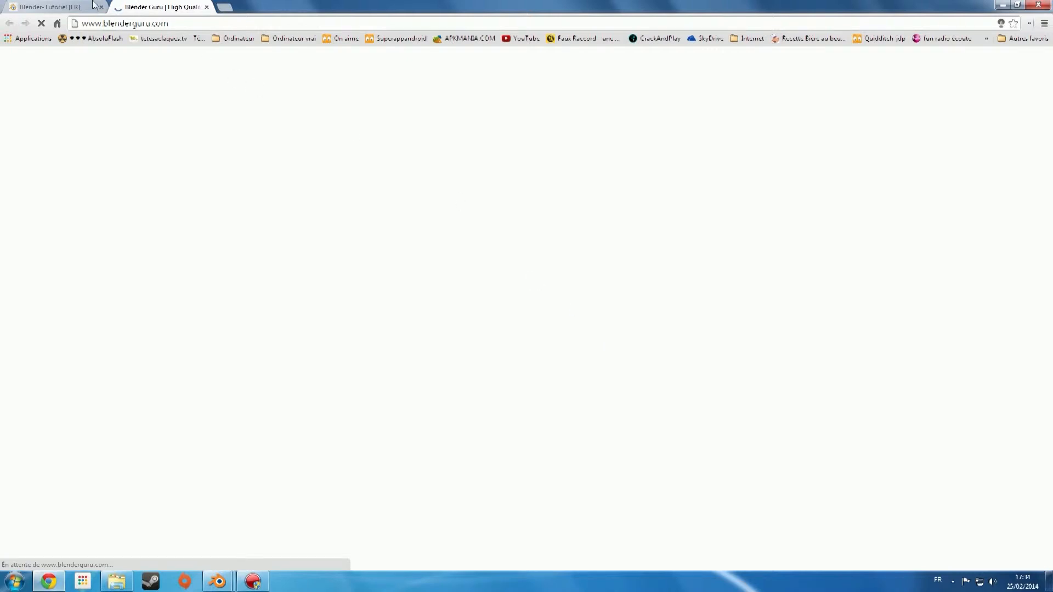
left_click(62, 5)
left_click(139, 5)
Look through the latest tutorials listed on the Blender Guru home page
scroll(607, 354, "down", 5)
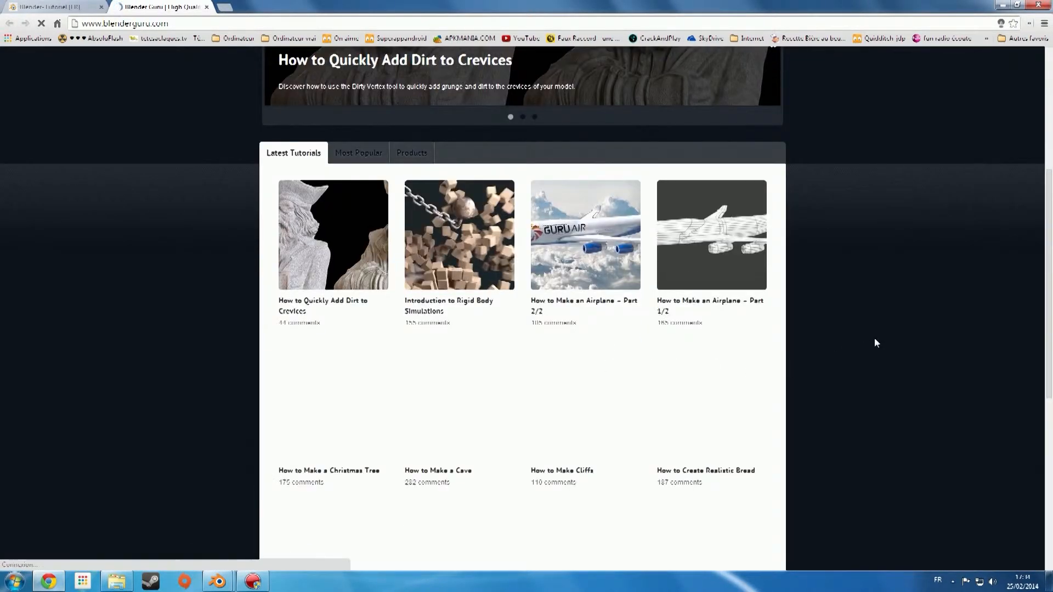
middle_click(874, 338)
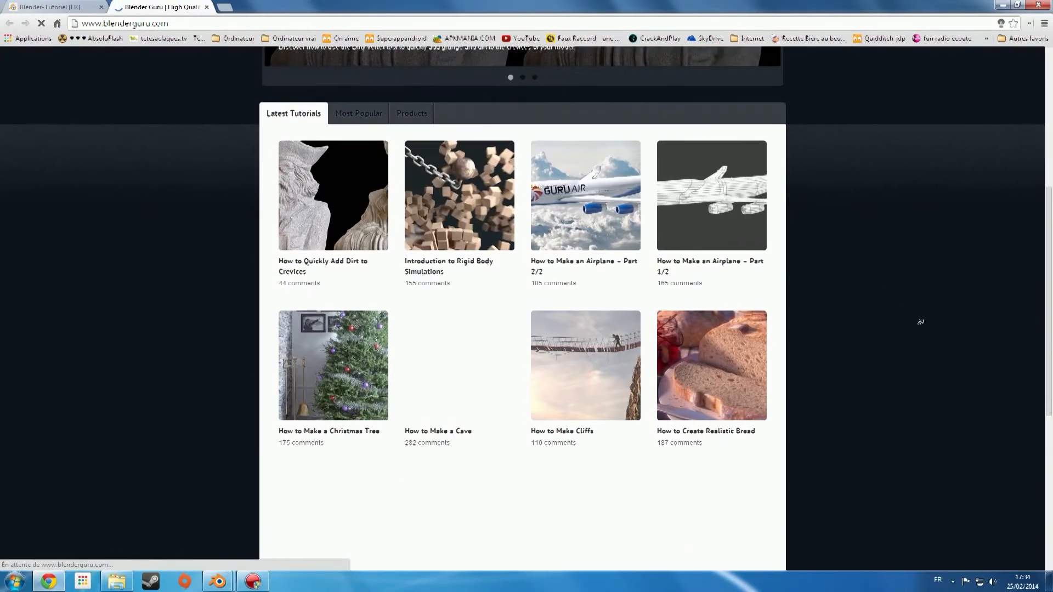
middle_click(937, 335)
scroll(941, 335, "down", 1)
scroll(944, 346, "down", 2)
scroll(944, 346, "up", 2)
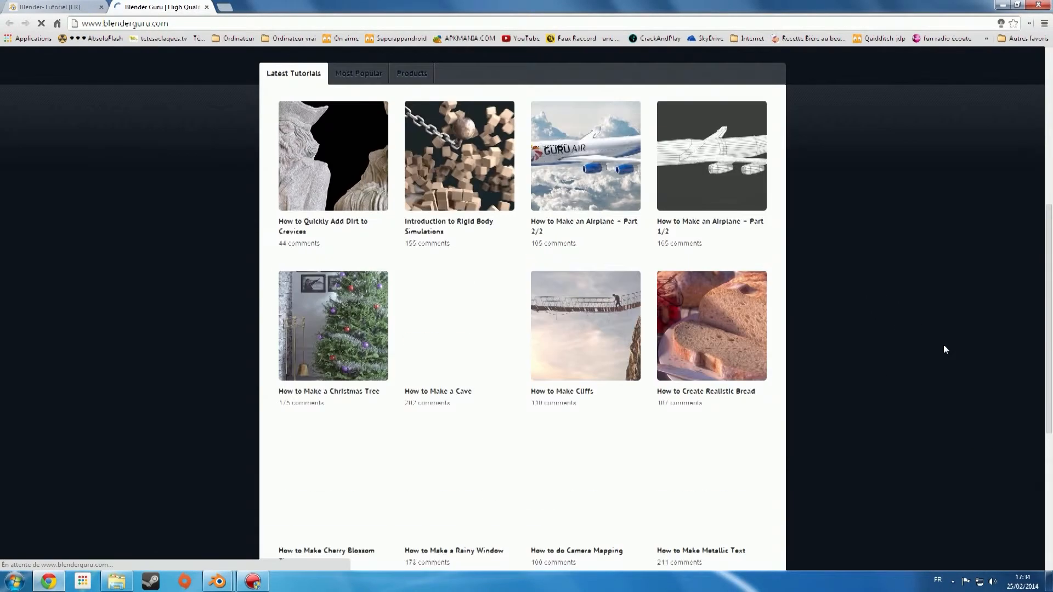
scroll(944, 346, "down", 2)
scroll(945, 346, "up", 1)
middle_click(943, 346)
scroll(952, 350, "down", 1)
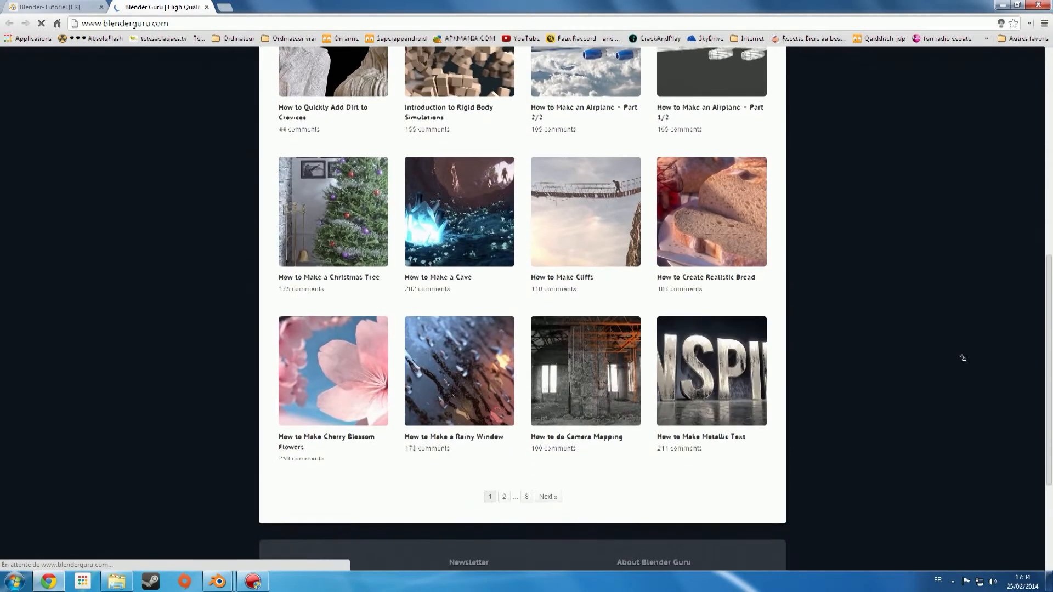
scroll(960, 353, "up", 1)
scroll(960, 353, "up", 1)
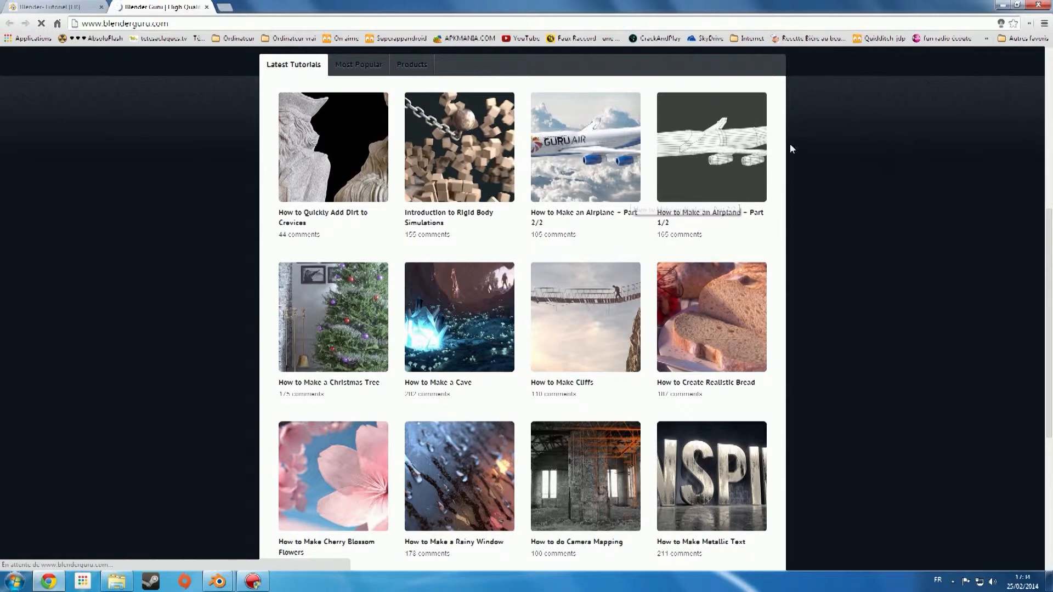
middle_click(742, 169)
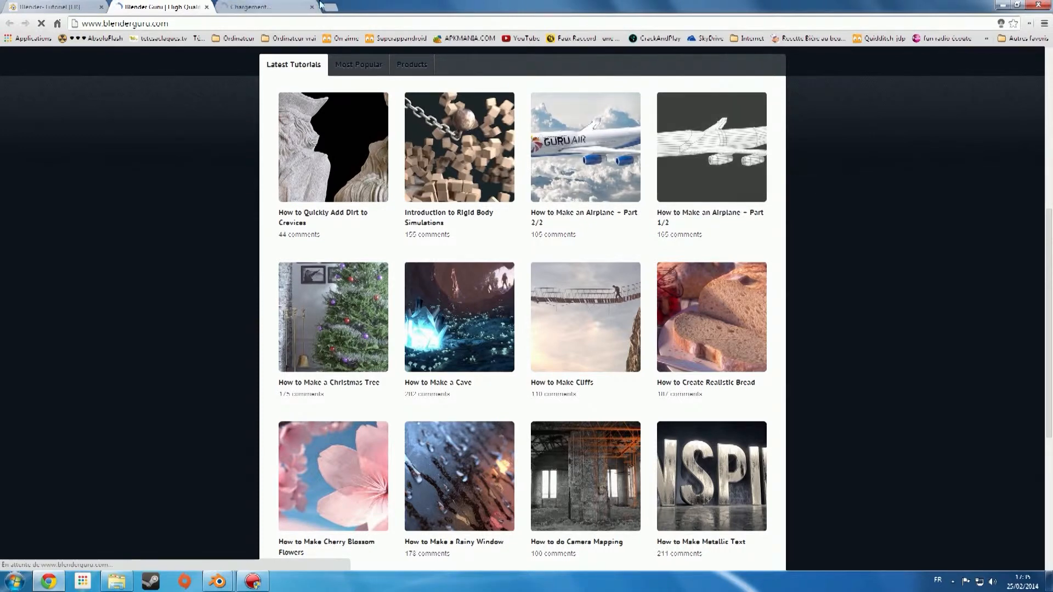
left_click(222, 5)
key("ctrl+w")
Open page 2 of Blender Guru's latest tutorials and look through its entries
scroll(736, 401, "down", 3)
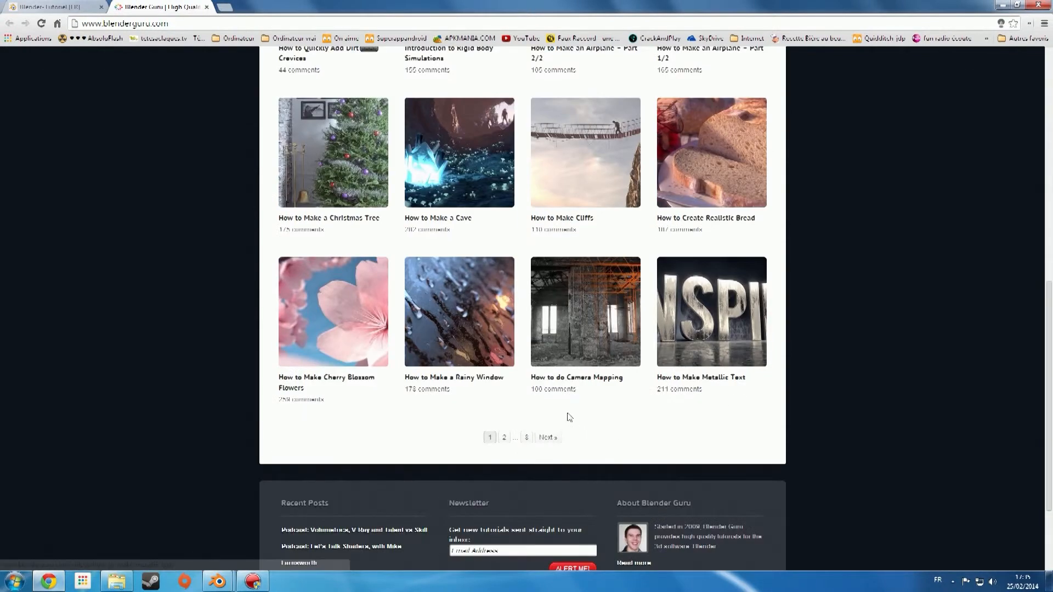
left_click(503, 438)
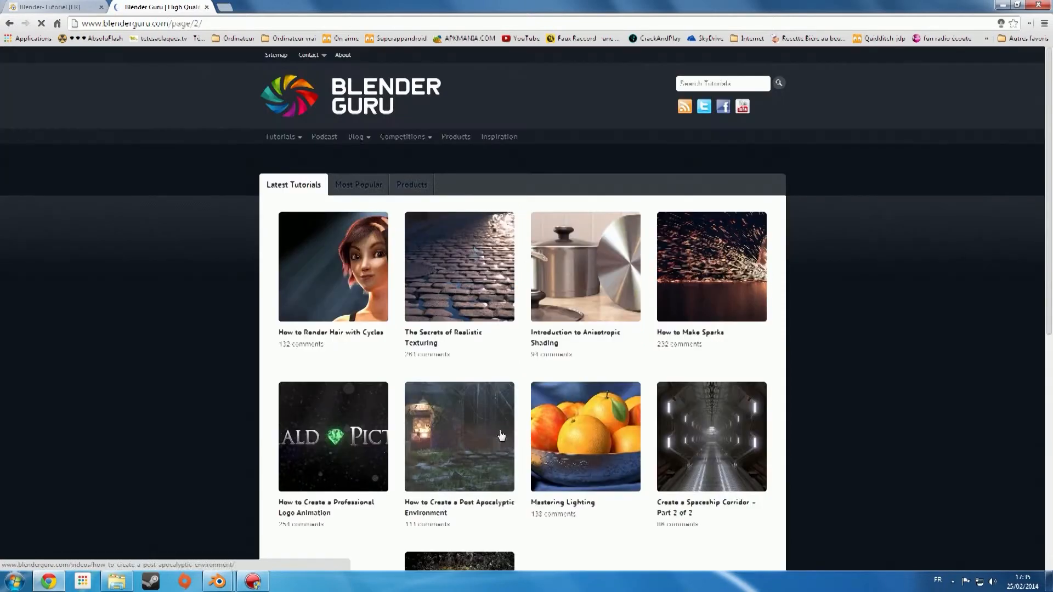
scroll(374, 346, "down", 7)
scroll(570, 418, "up", 3)
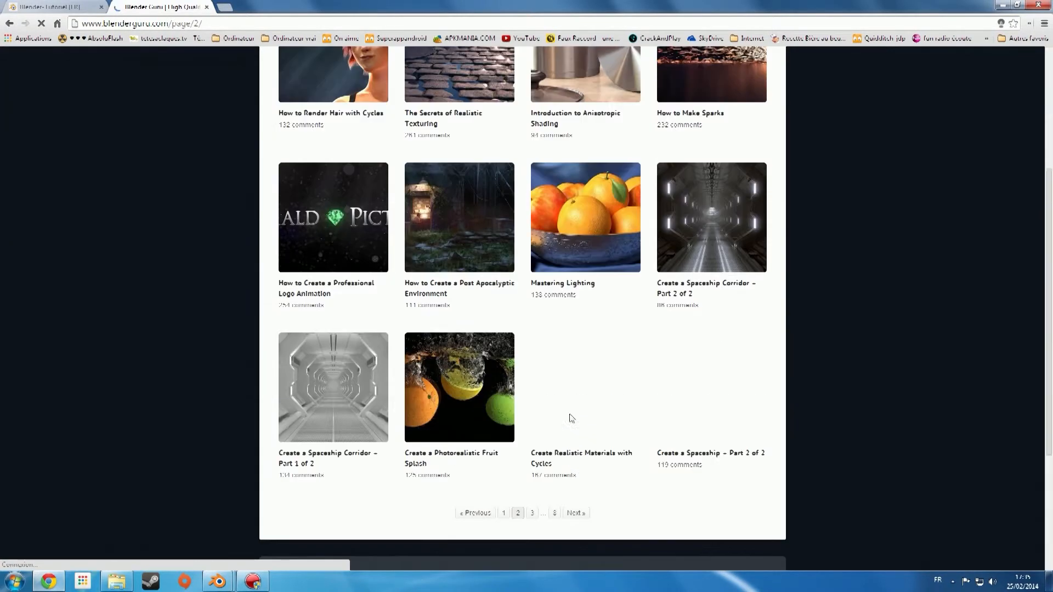
Return to the Tutoriel Blender site and open its footer link to Open Class Rooms in a new tab
left_click(3, 4)
scroll(522, 399, "up", 14)
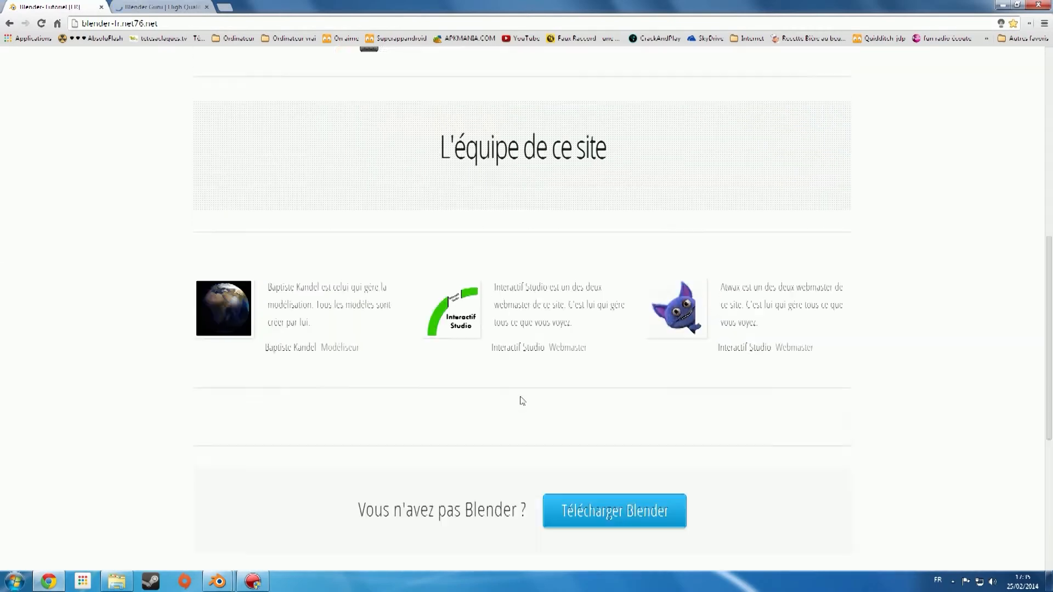
scroll(617, 212, "down", 7)
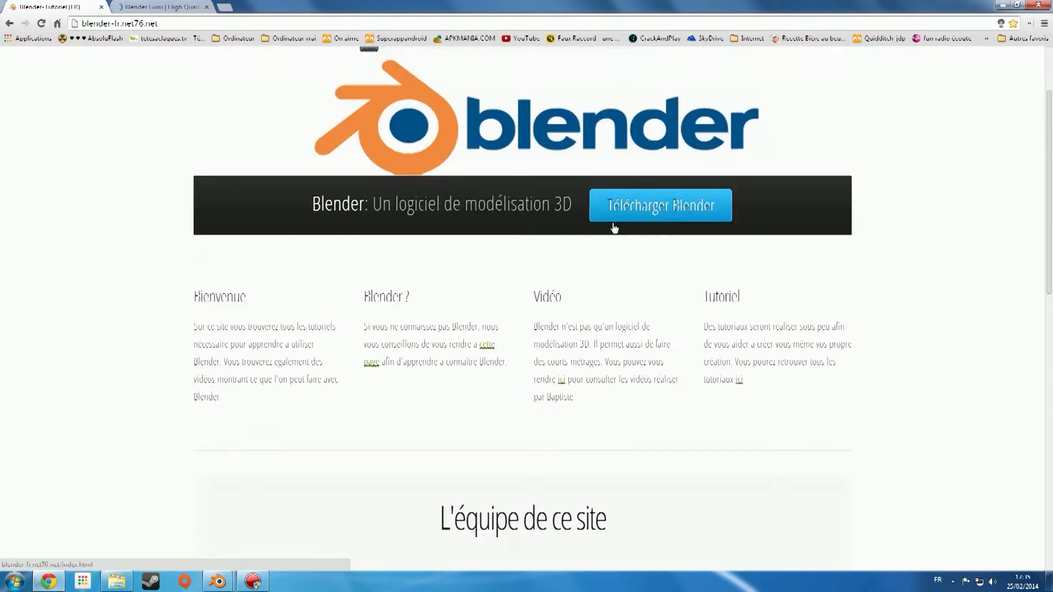
scroll(629, 364, "down", 5)
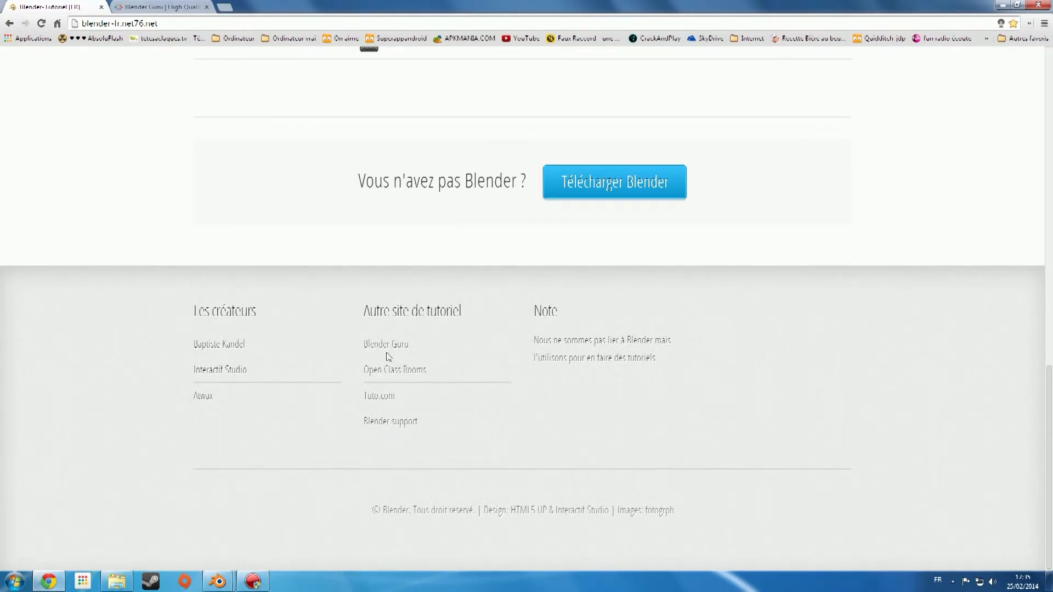
middle_click(379, 369)
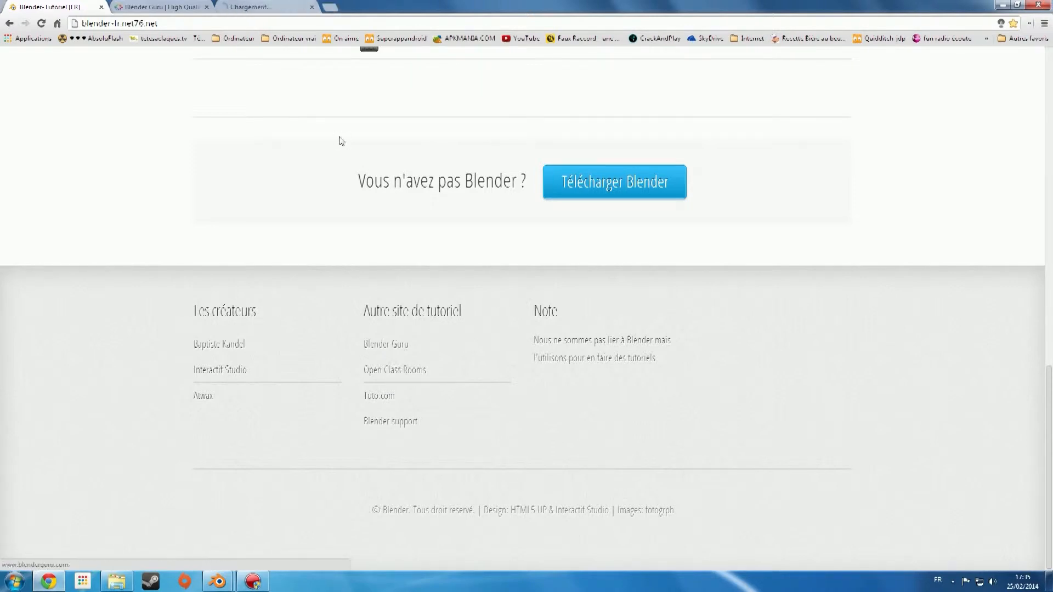
left_click(263, 7)
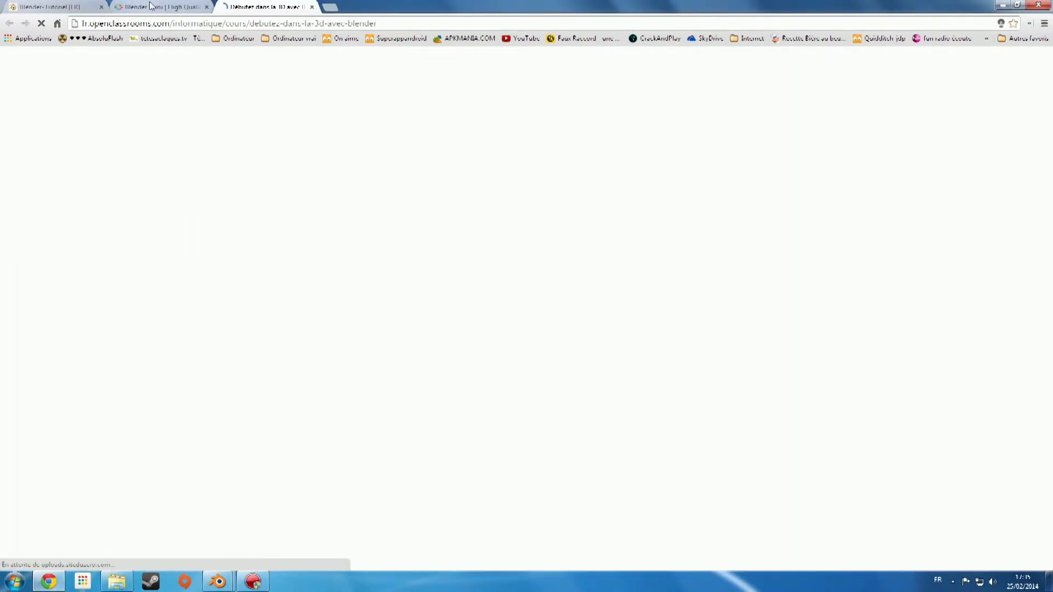
Look over the OpenClassrooms course "Débutez dans la 3D avec Blender", including its introduction and example images
mouse_move(306, 291)
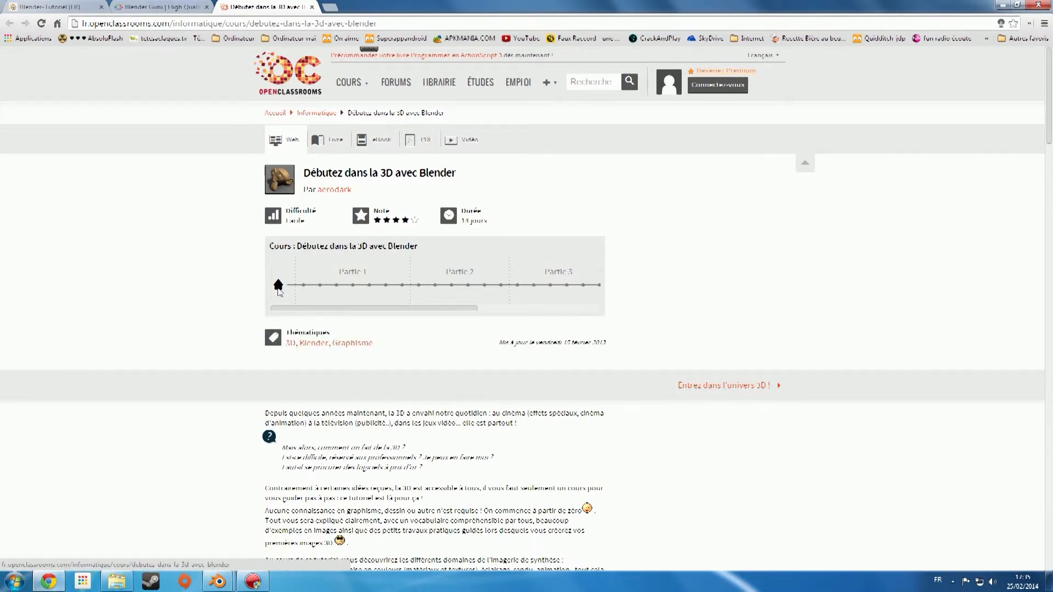
left_click(354, 325)
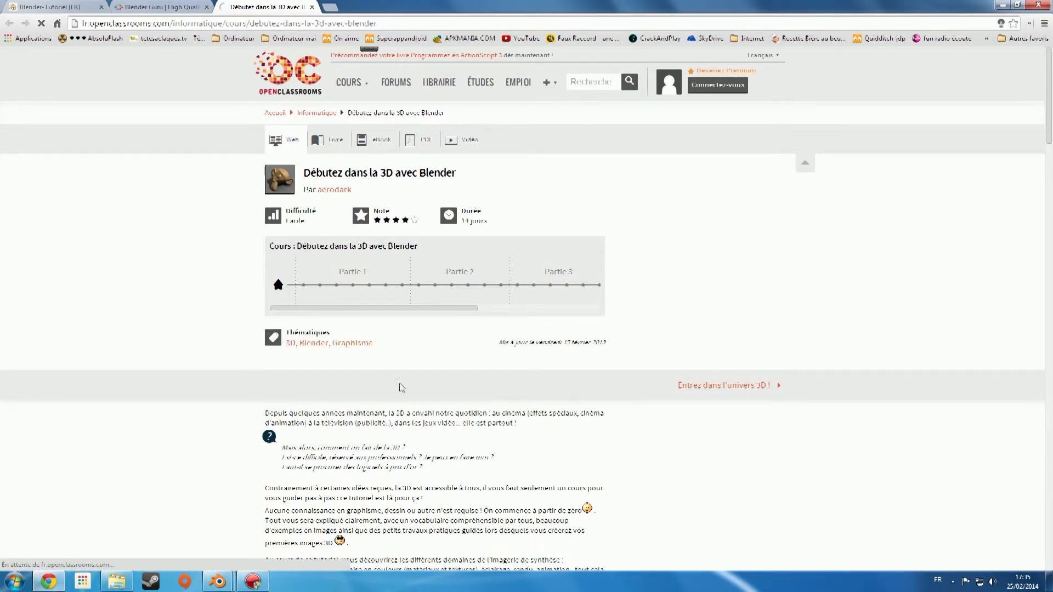
scroll(581, 400, "down", 3)
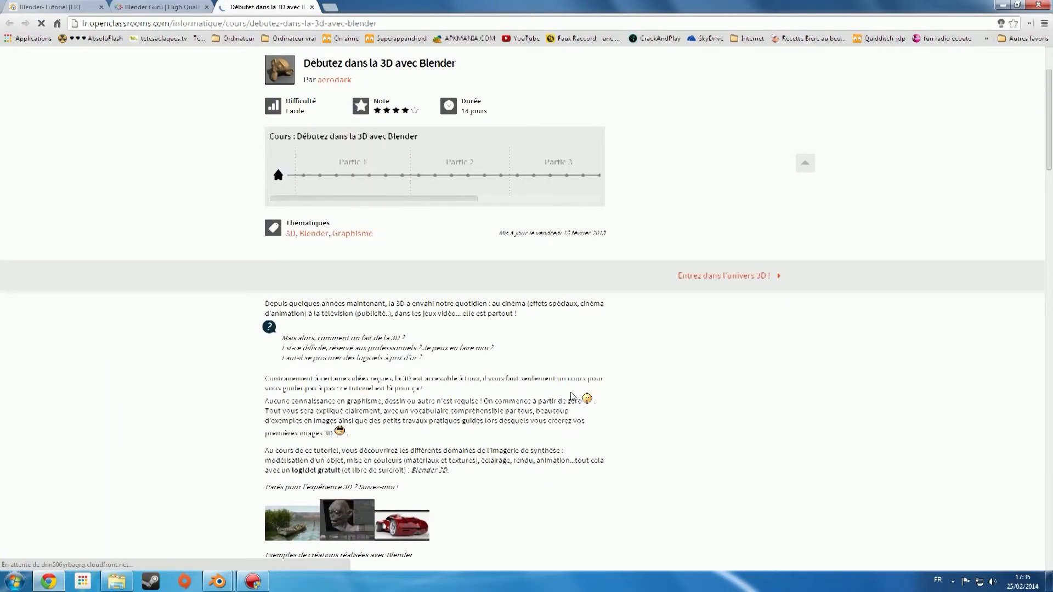
scroll(571, 373, "down", 3)
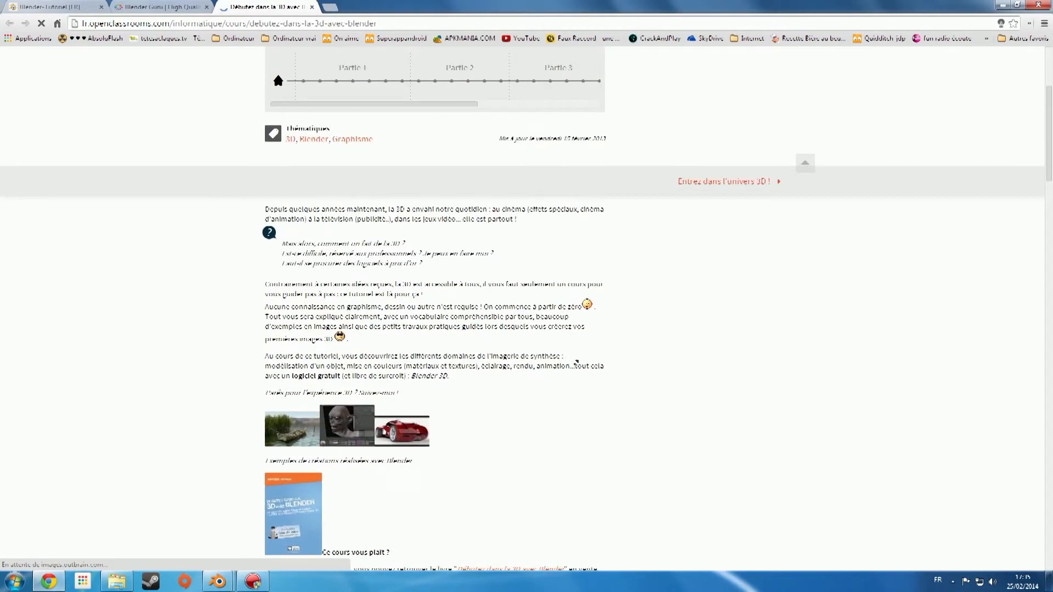
scroll(577, 356, "up", 2)
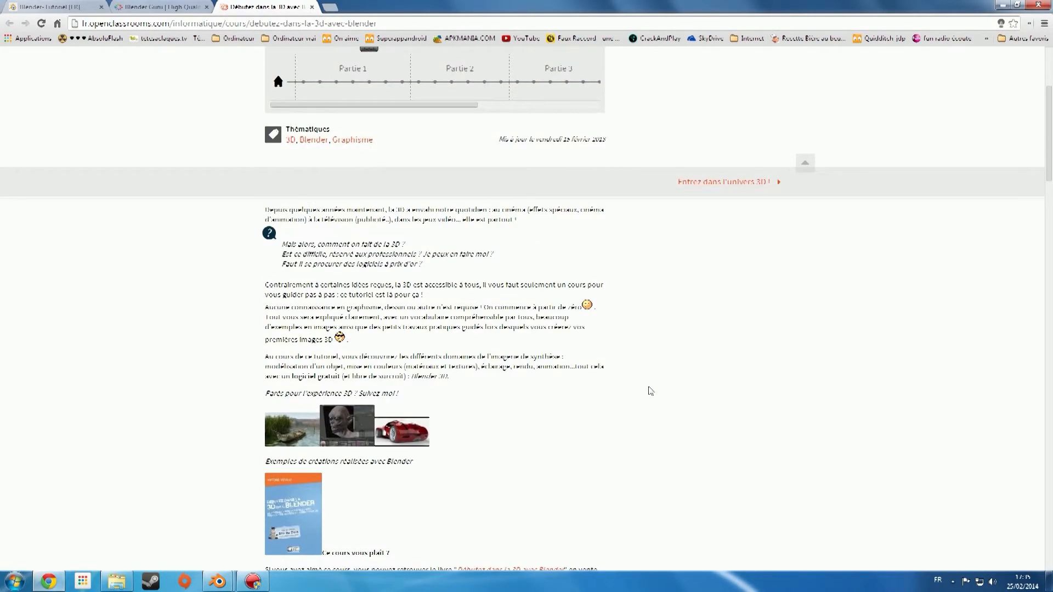
scroll(646, 387, "down", 2)
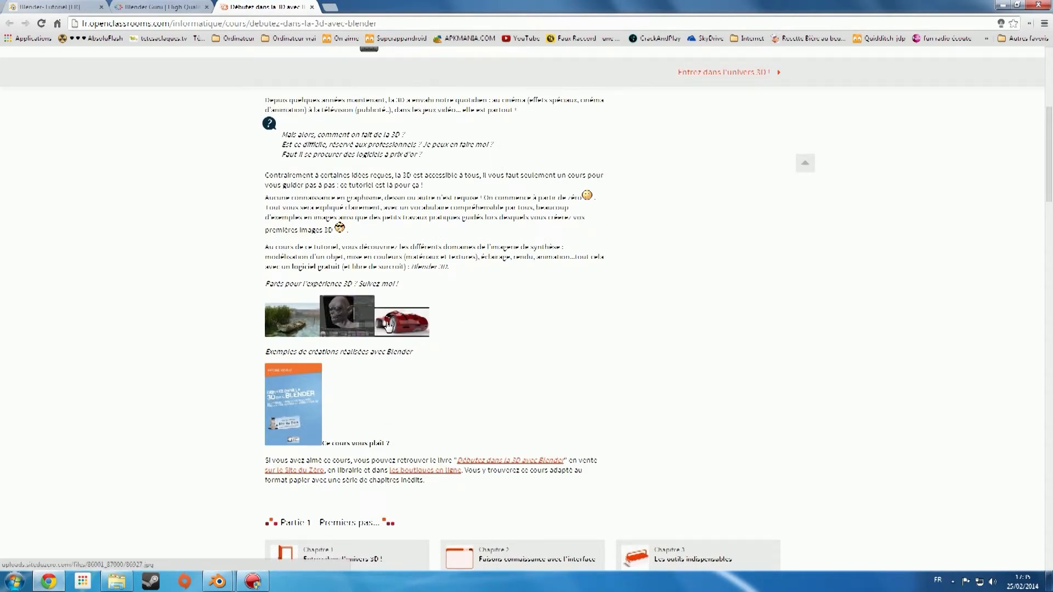
scroll(388, 325, "up", 6)
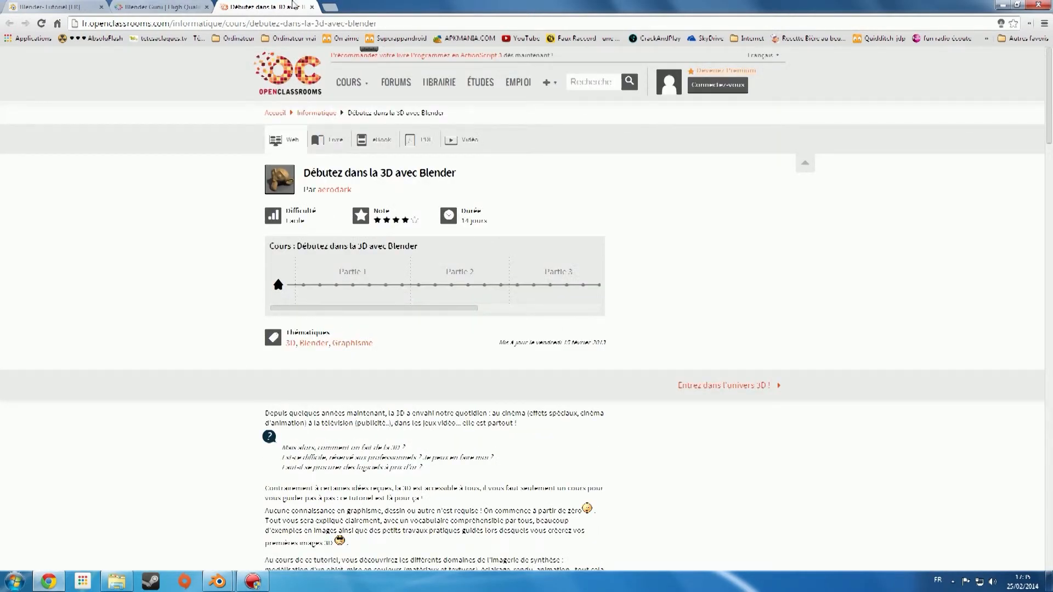
Close the OpenClassrooms and Blender Guru tabs and switch back to Blender
middle_click(294, 3)
middle_click(164, 3)
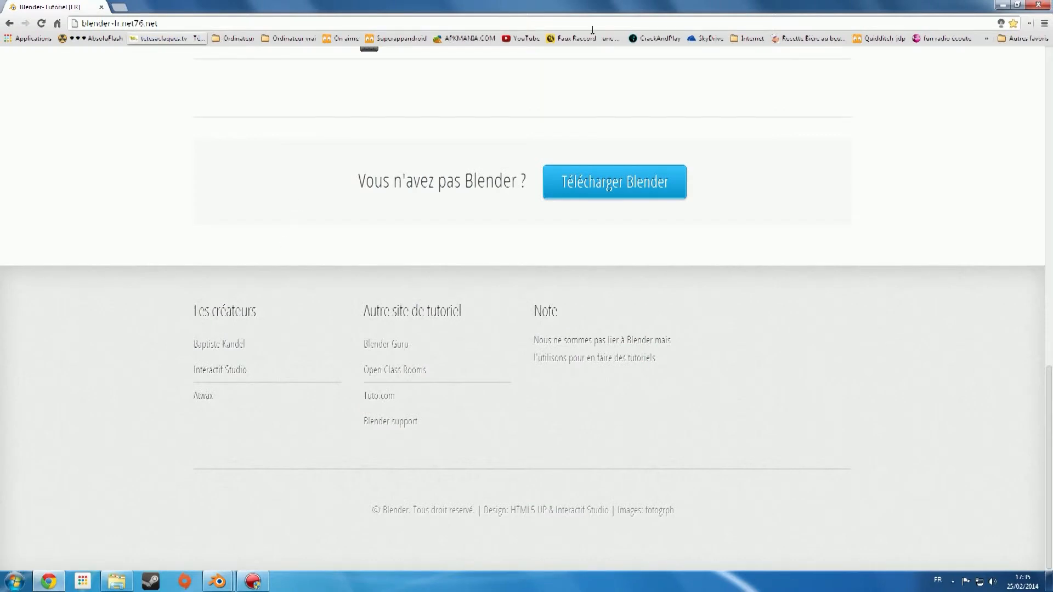
left_click(216, 582)
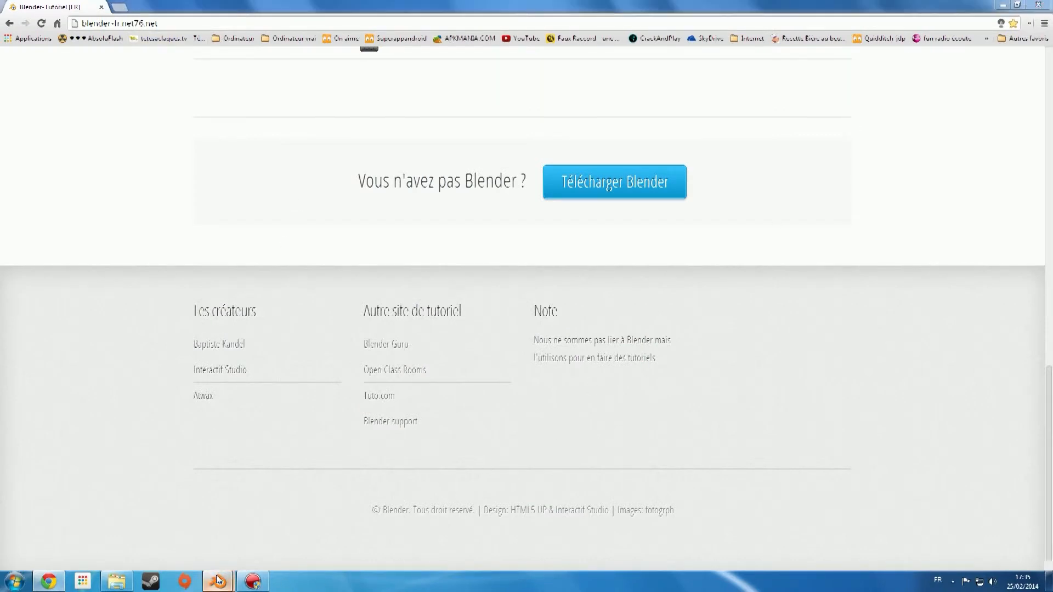
Switch the sculpted cube from Sculpt Mode to Object Mode
scroll(447, 301, "down", 4)
middle_click_drag(448, 301, 401, 214)
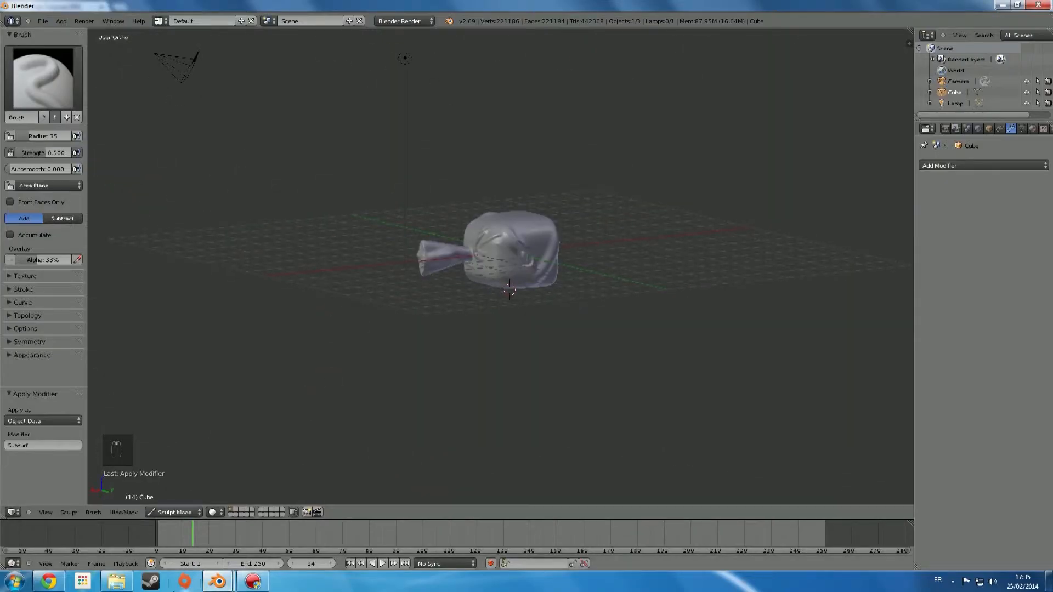
left_click(173, 512)
left_click(173, 502)
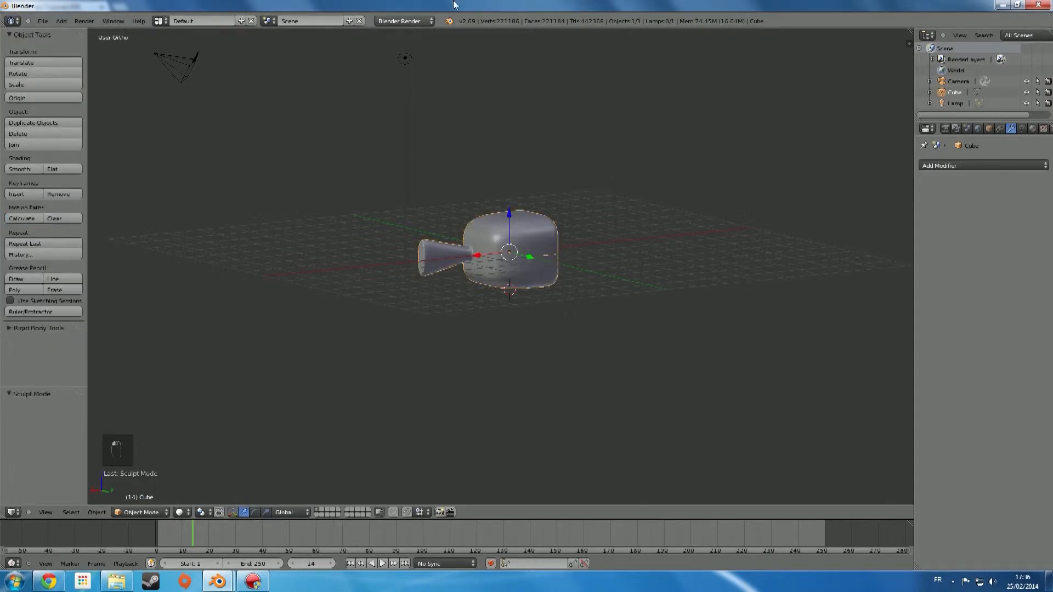
scroll(506, 177, "up", 5)
scroll(570, 187, "down", 4)
middle_click_drag(571, 187, 360, 466)
scroll(533, 190, "up", 4)
scroll(533, 190, "down", 2)
scroll(405, 200, "up", 3)
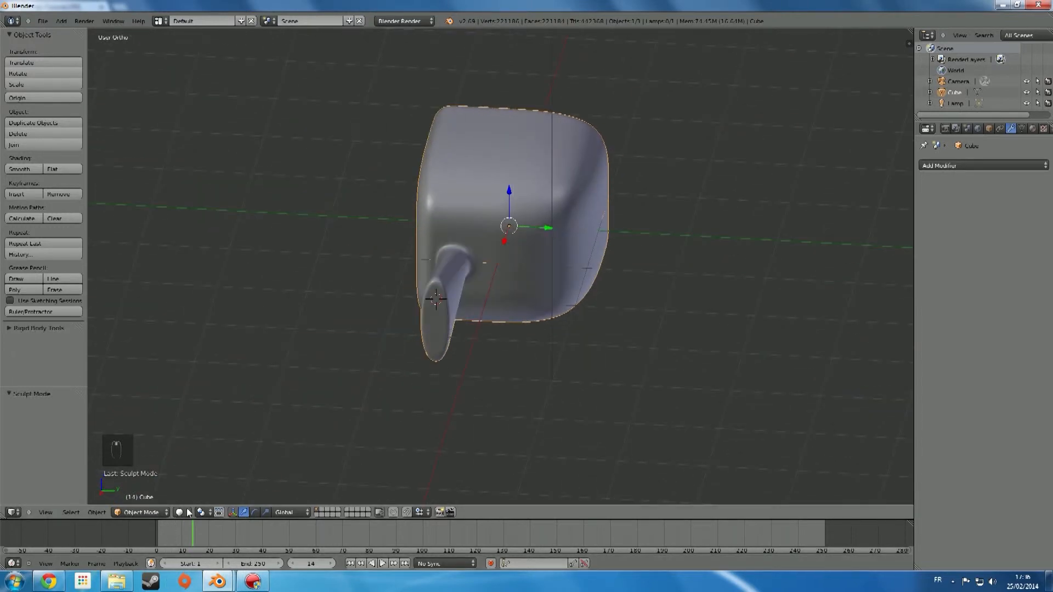
Align the camera to the front view of the sculpted cube
scroll(558, 141, "down", 3)
mouse_move(558, 141)
middle_mouse_down()
mouse_move(654, 154)
mouse_move(601, 139)
mouse_move(620, 181)
mouse_move(551, 141)
mouse_move(551, 128)
middle_mouse_up()
scroll(653, 154, "up", 3)
scroll(653, 153, "down", 4)
scroll(621, 181, "up", 1)
scroll(600, 166, "up", 4)
key("KP_3")
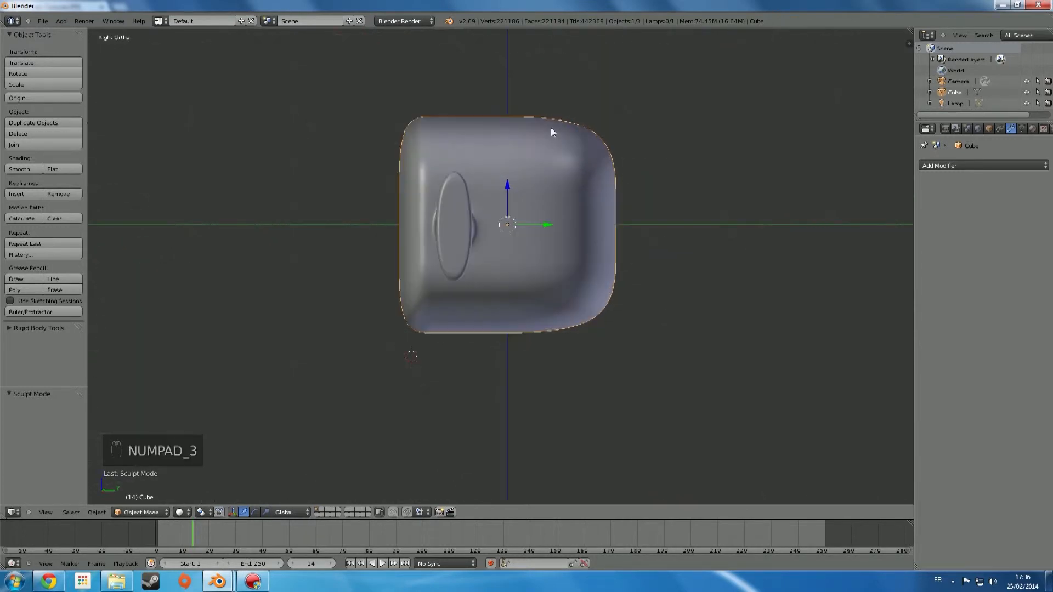
key("KP_1")
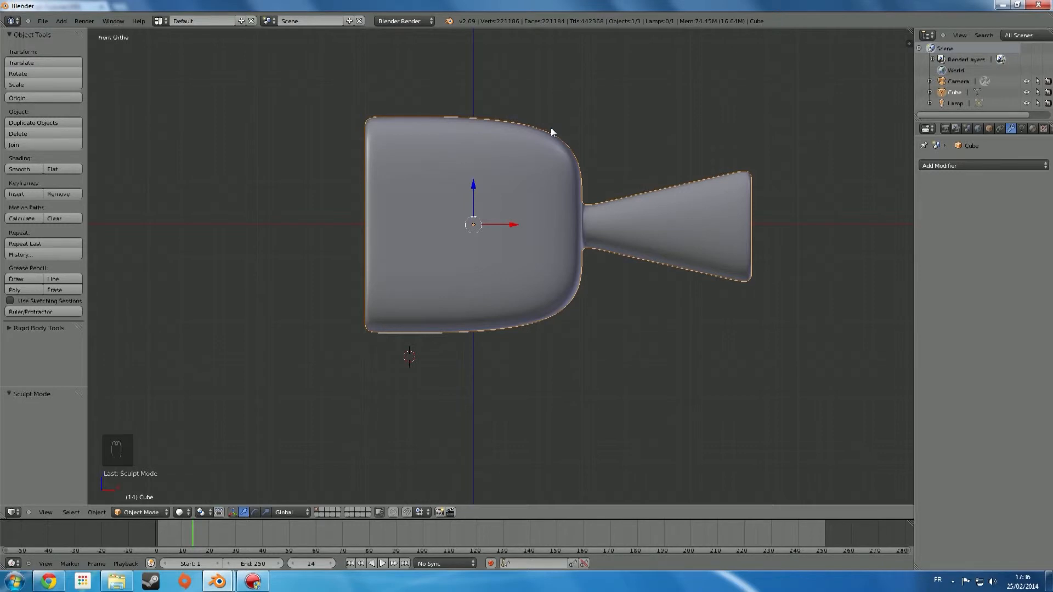
key("ctrl+alt+KP_0")
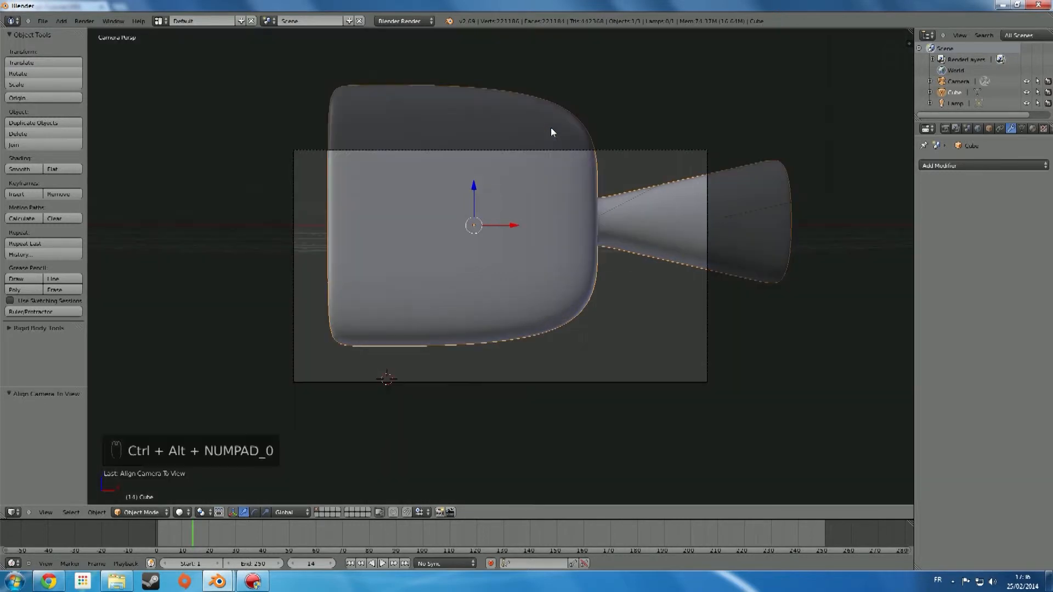
Move the camera back along its local Z axis and reposition it to frame the whole sculpted cube
right_click(559, 379)
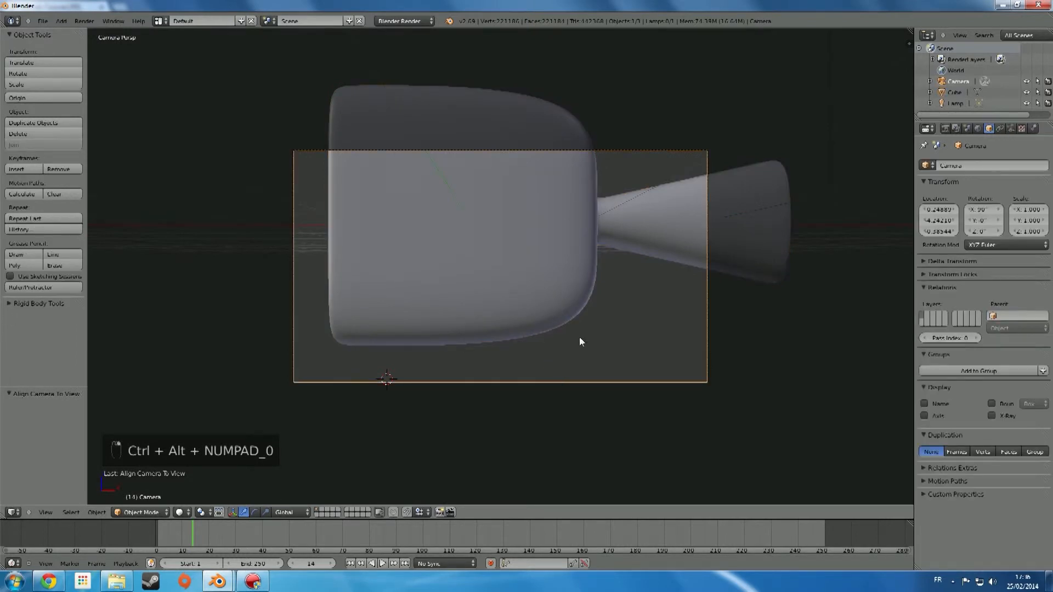
key("g")
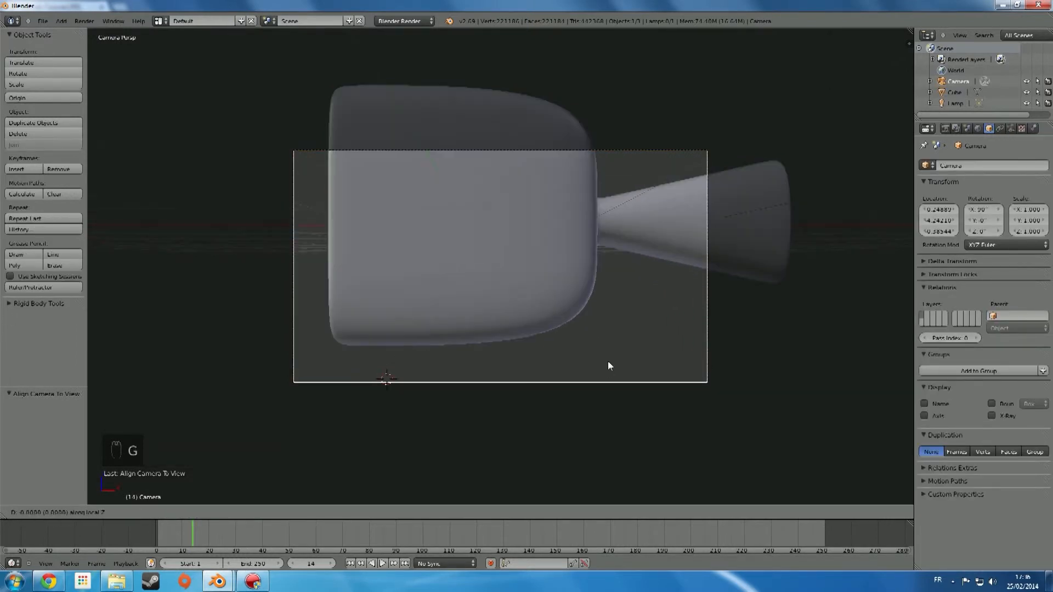
left_click(608, 366)
key("g")
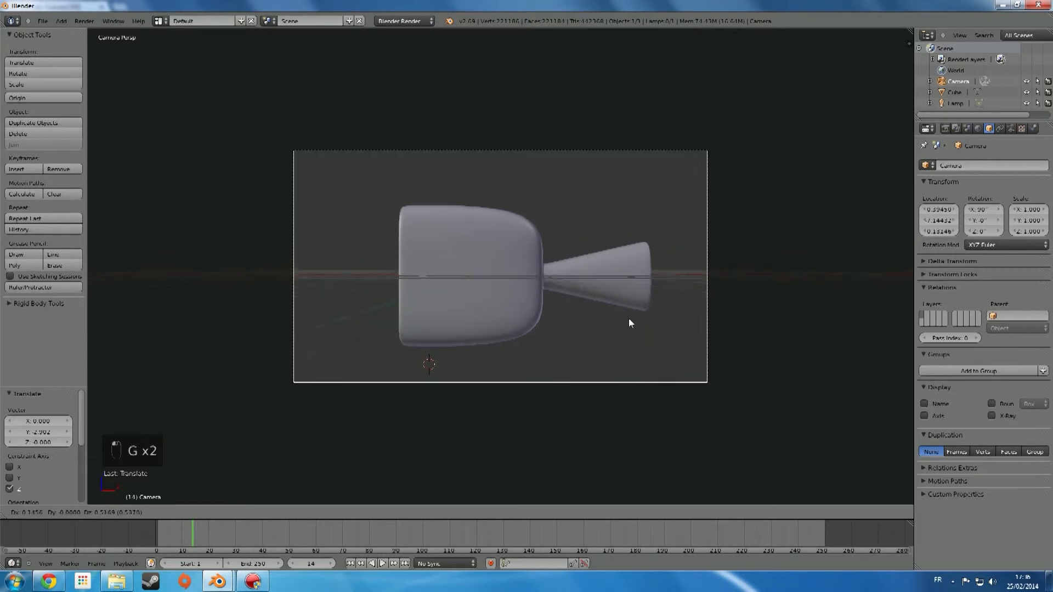
left_click(632, 322)
Check the camera's placement from outside and its framing through the camera view
scroll(632, 323, "up", 3)
middle_click_drag(632, 323, 478, 377)
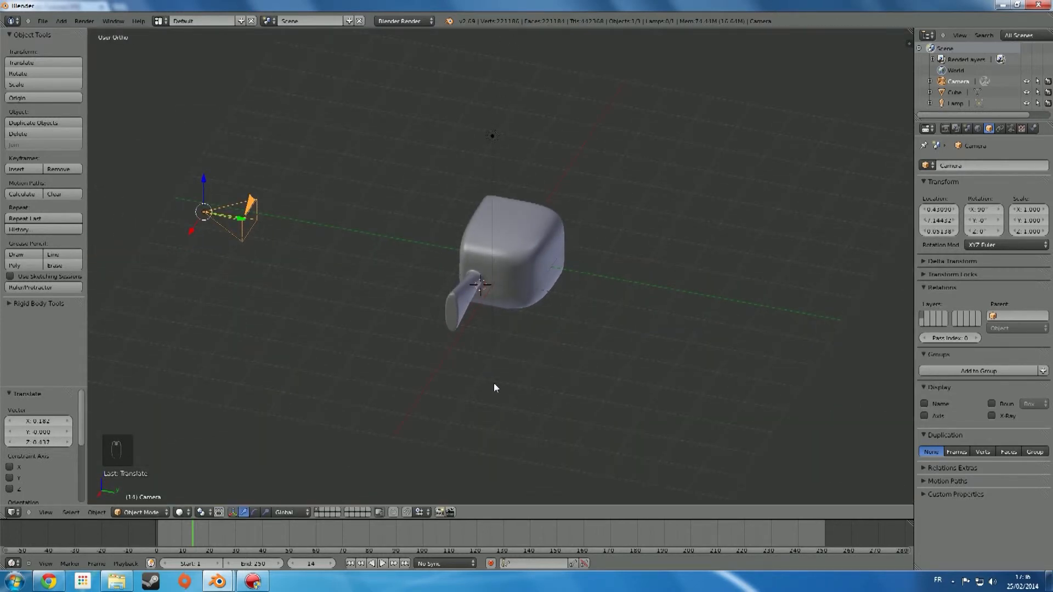
key("KP_0")
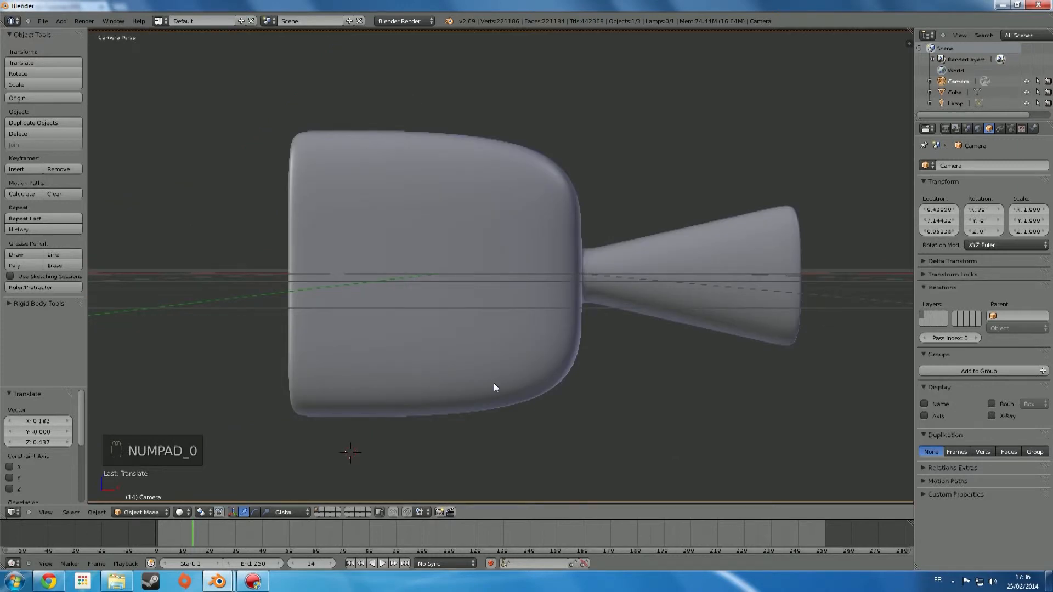
scroll(392, 373, "down", 4)
mouse_move(384, 374)
middle_mouse_down()
mouse_move(564, 383)
mouse_move(502, 399)
mouse_move(397, 351)
mouse_move(365, 366)
mouse_move(379, 379)
middle_mouse_up()
scroll(396, 346, "up", 6)
scroll(405, 353, "down", 4)
scroll(370, 371, "up", 4)
scroll(407, 387, "down", 4)
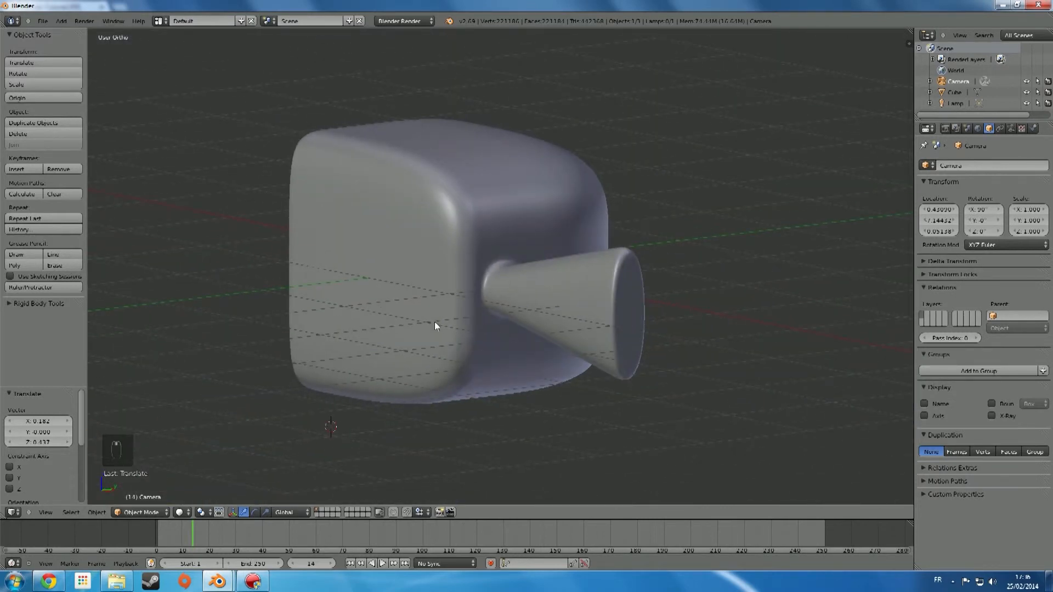
Select the sculpted cube, inspect its mesh vertices in Edit Mode, and return to Object Mode
right_click(473, 281)
scroll(472, 281, "down", 1)
scroll(473, 281, "down", 3)
scroll(473, 281, "up", 1)
scroll(521, 282, "up", 2)
scroll(520, 282, "down", 2)
key("Tab")
scroll(677, 302, "up", 2)
middle_click_drag(676, 303, 324, 219)
right_click(329, 217)
right_click(391, 243)
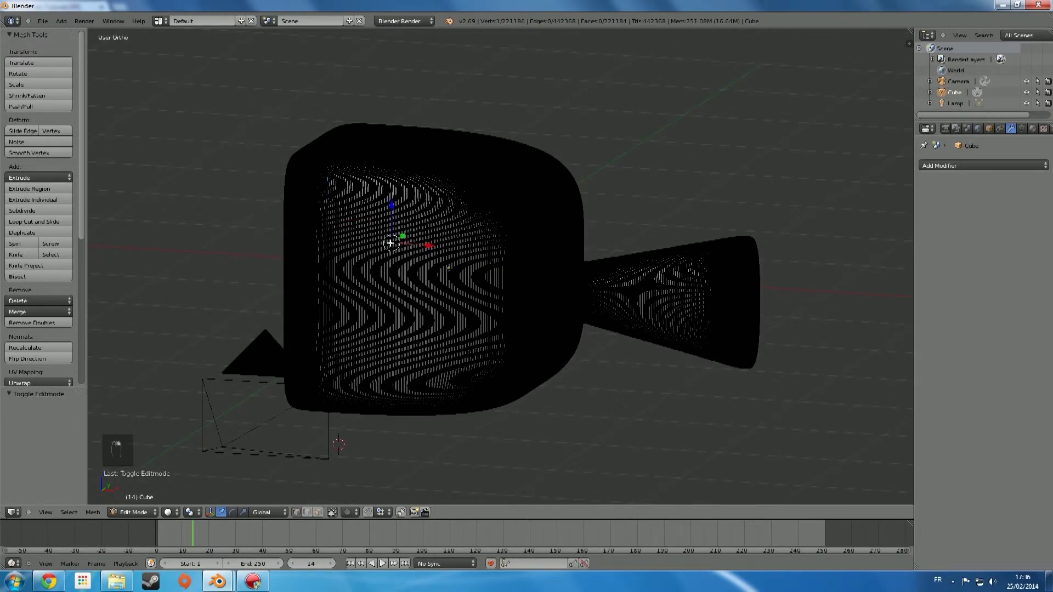
scroll(428, 285, "up", 4)
key("Tab")
scroll(444, 271, "down", 4)
middle_click_drag(405, 258, 491, 258)
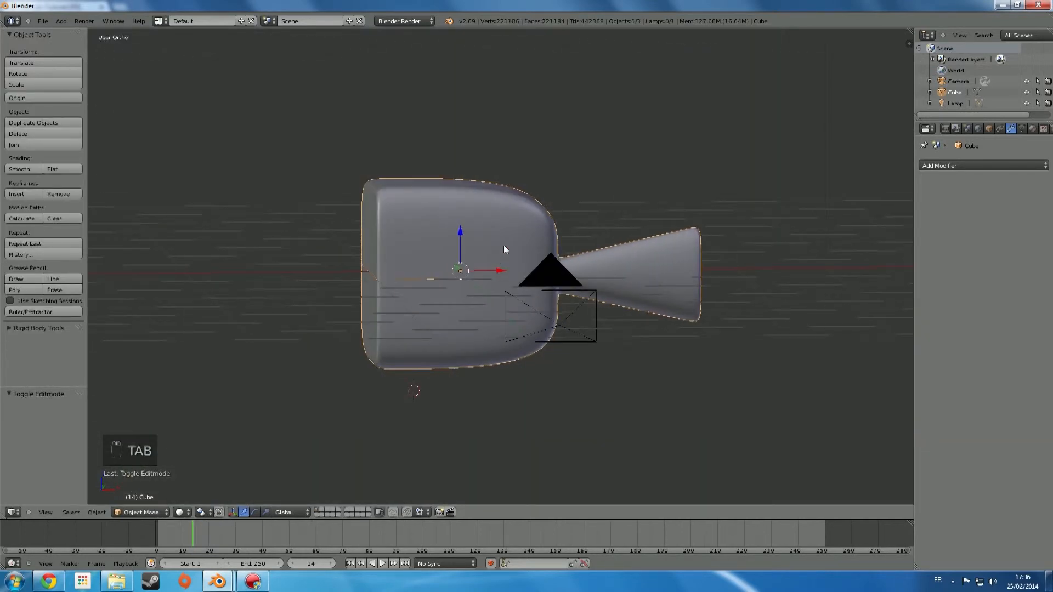
Try rotating the sculpted cube freely and around the global X axis
key("r")
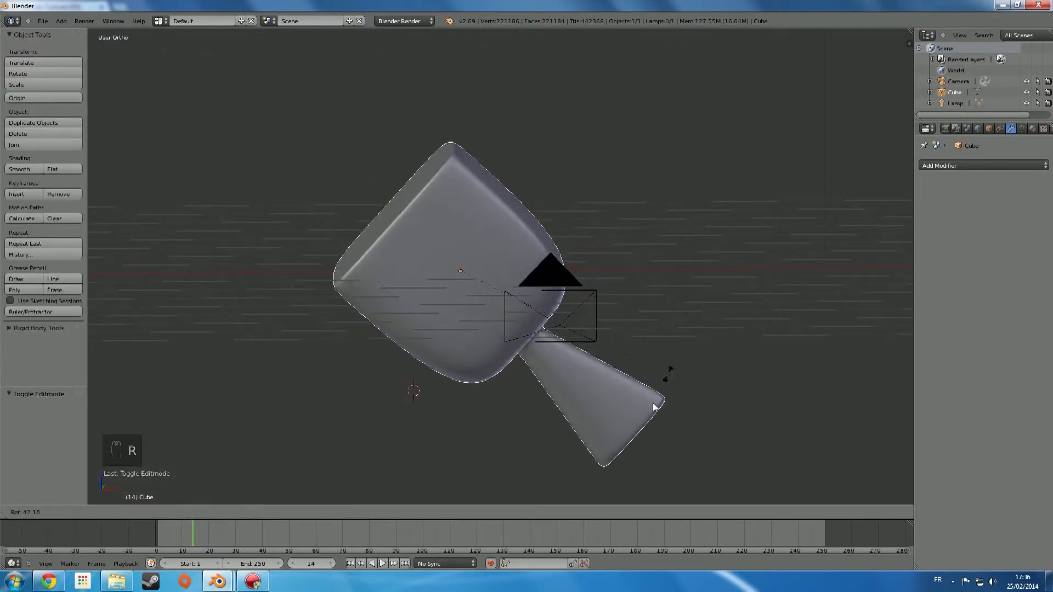
left_click(534, 179)
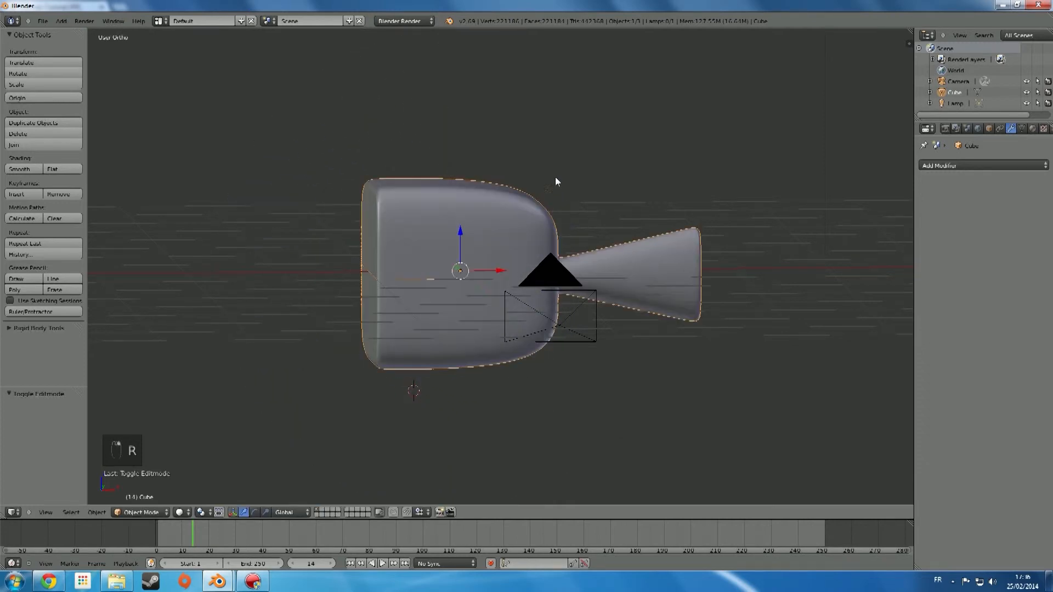
key("r")
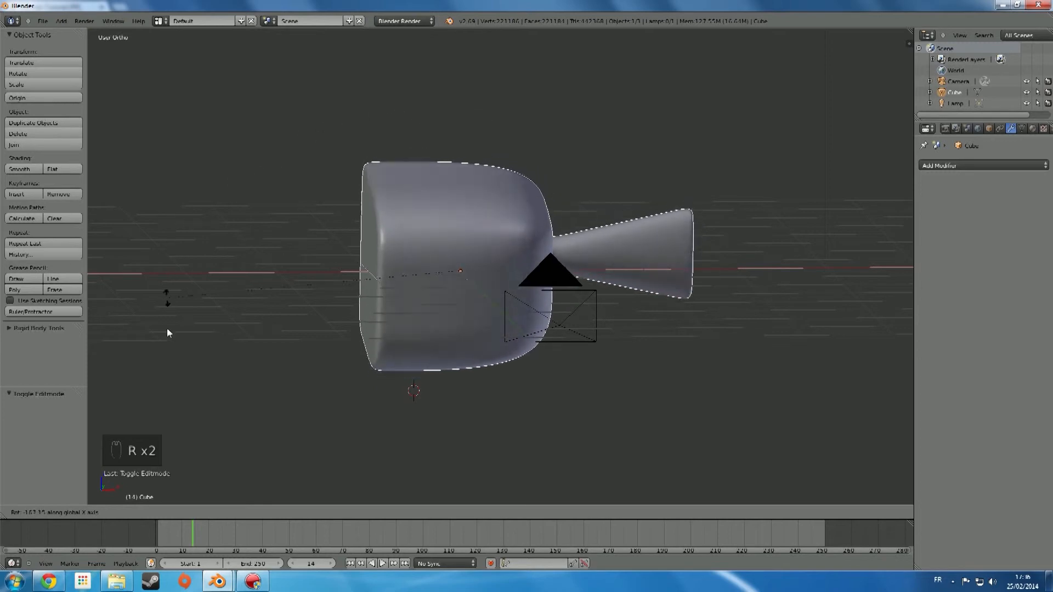
left_click(664, 186)
scroll(647, 203, "down", 2)
middle_click_drag(633, 218, 693, 182)
scroll(351, 247, "up", 4)
scroll(623, 205, "down", 6)
scroll(710, 179, "up", 2)
scroll(710, 179, "down", 2)
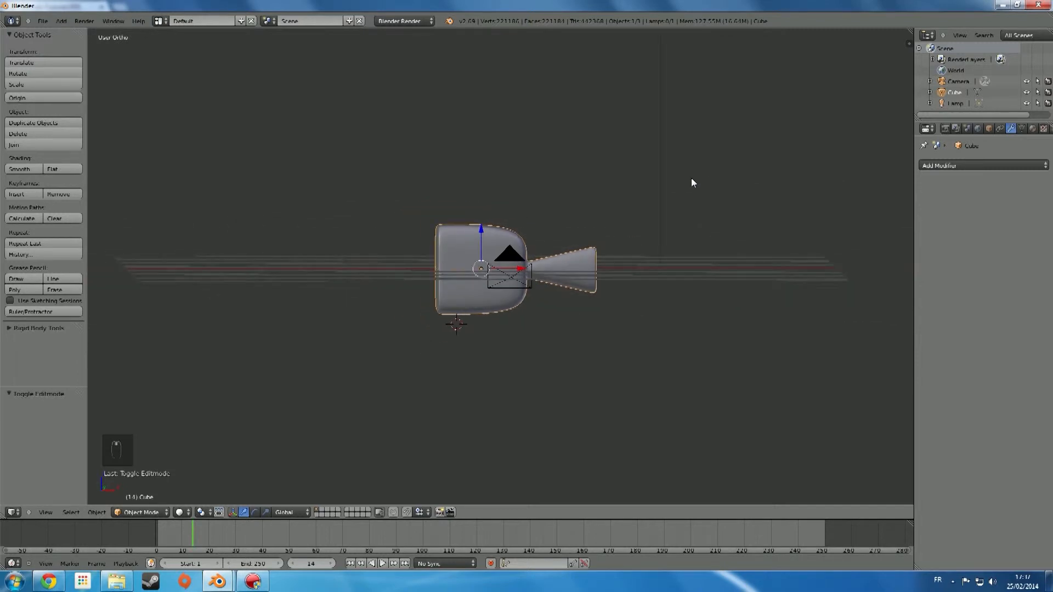
Select the lamp above the model and change its type to Sun
right_click(515, 281)
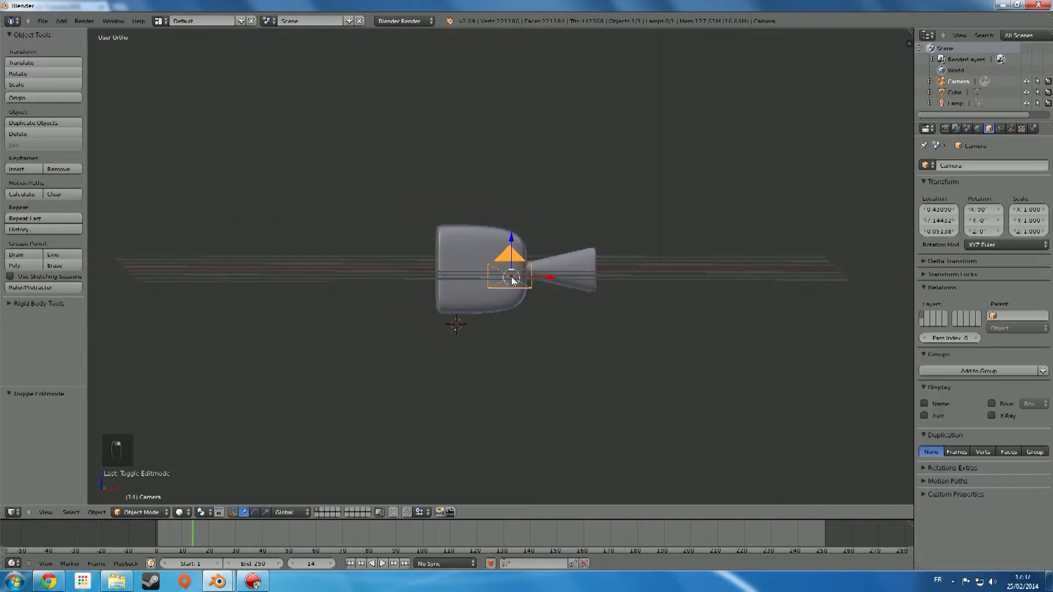
middle_click_drag(516, 281, 598, 276)
right_click(569, 119)
middle_click_drag(565, 115, 559, 141)
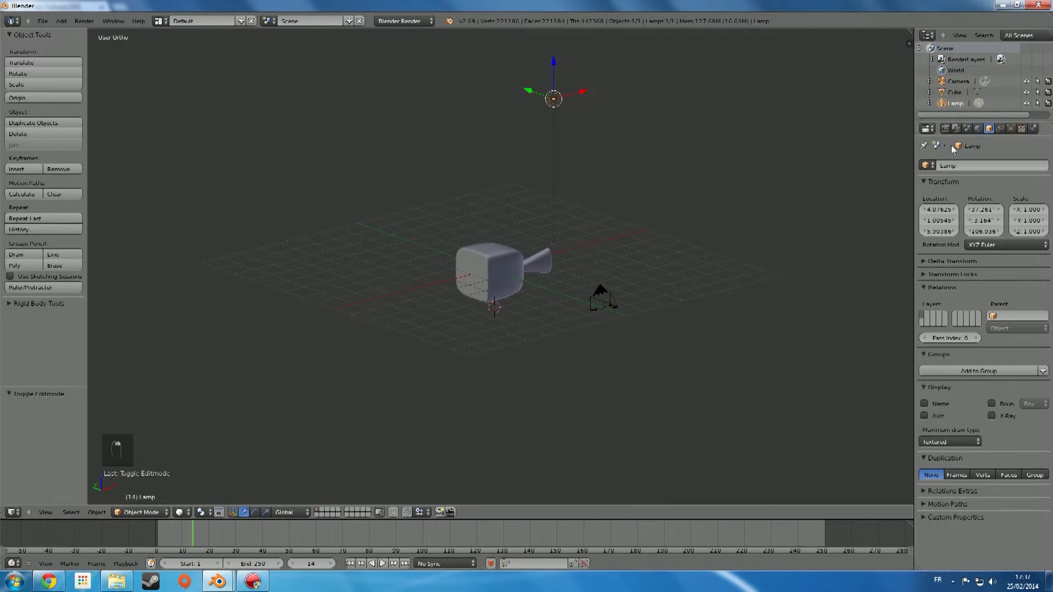
left_click(1012, 128)
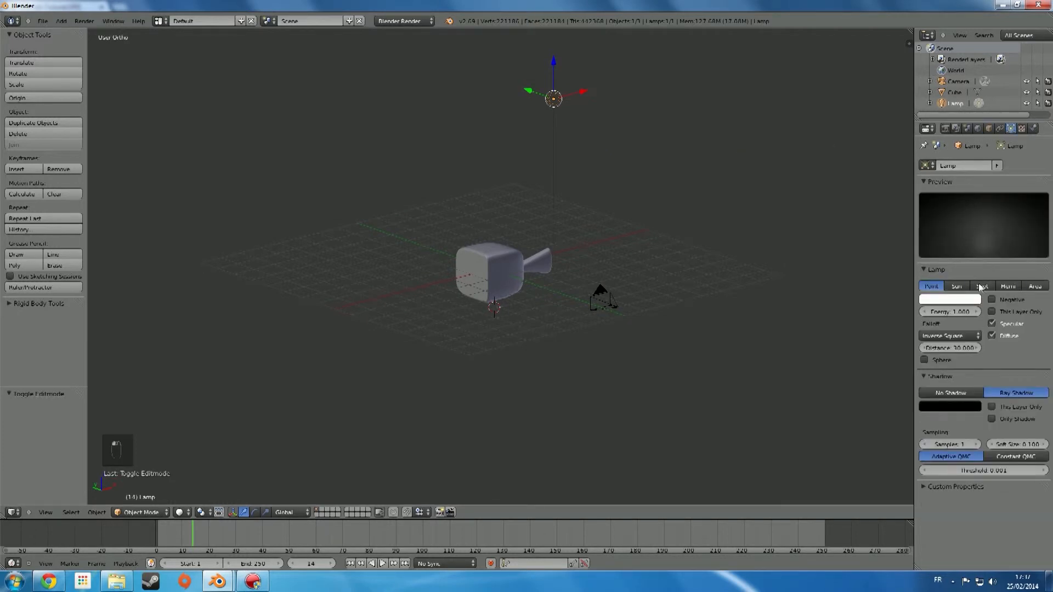
left_click(956, 286)
middle_click_drag(693, 352, 585, 358)
scroll(598, 296, "up", 6)
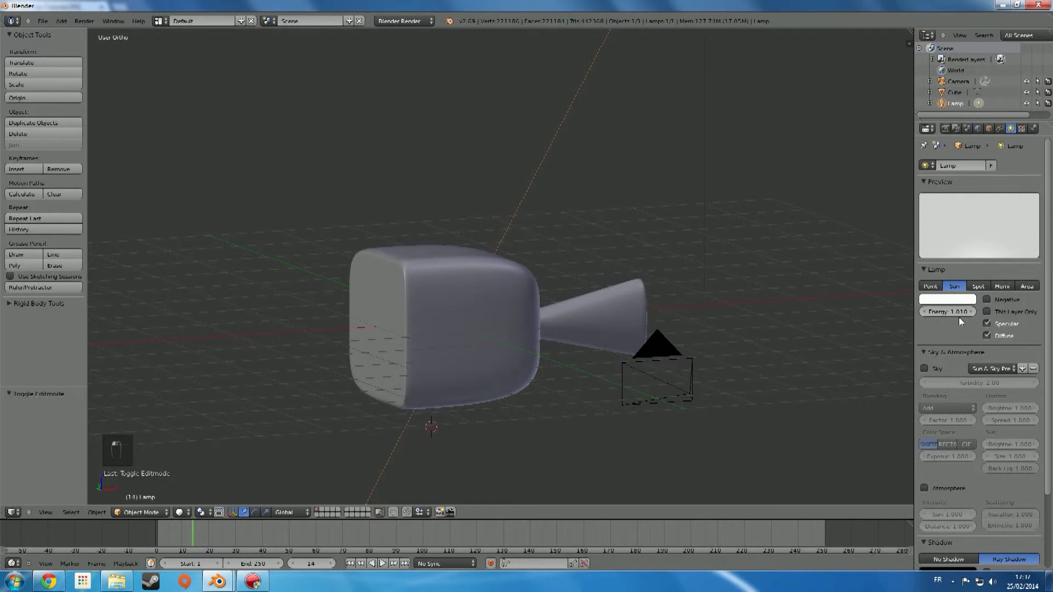
Set the sun lamp's energy to 4 and look over its remaining sky and shadow settings
left_click(939, 315)
key("Return")
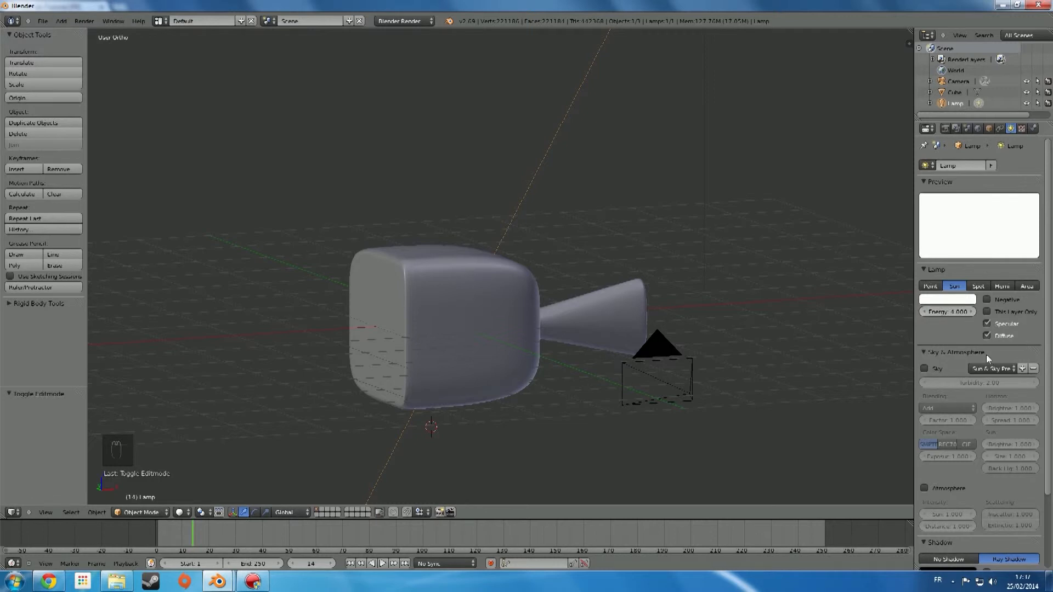
scroll(987, 354, "down", 4)
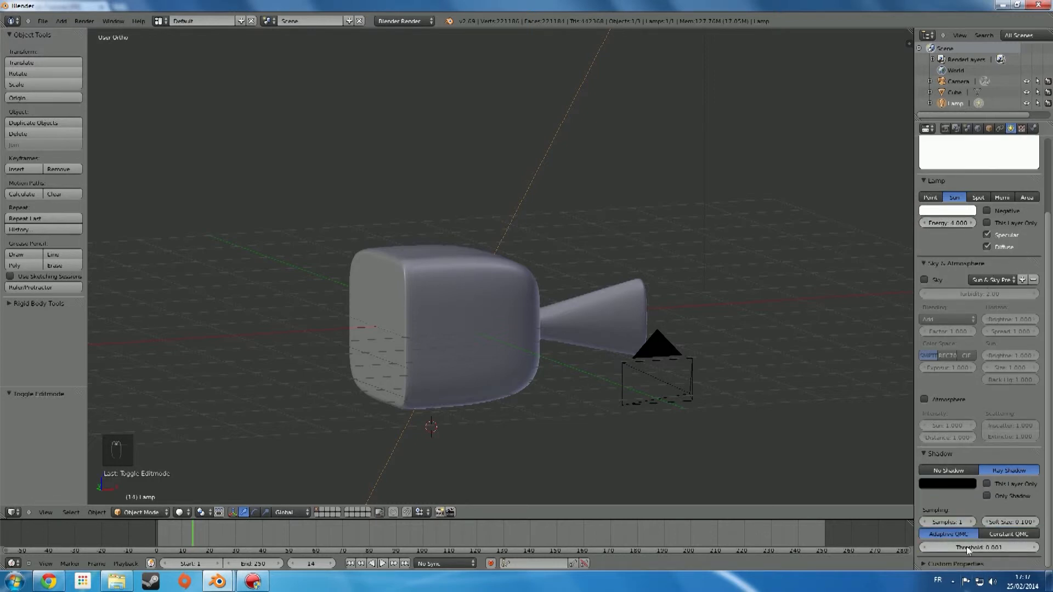
scroll(735, 490, "down", 4)
middle_click_drag(675, 486, 475, 461)
scroll(527, 447, "up", 4)
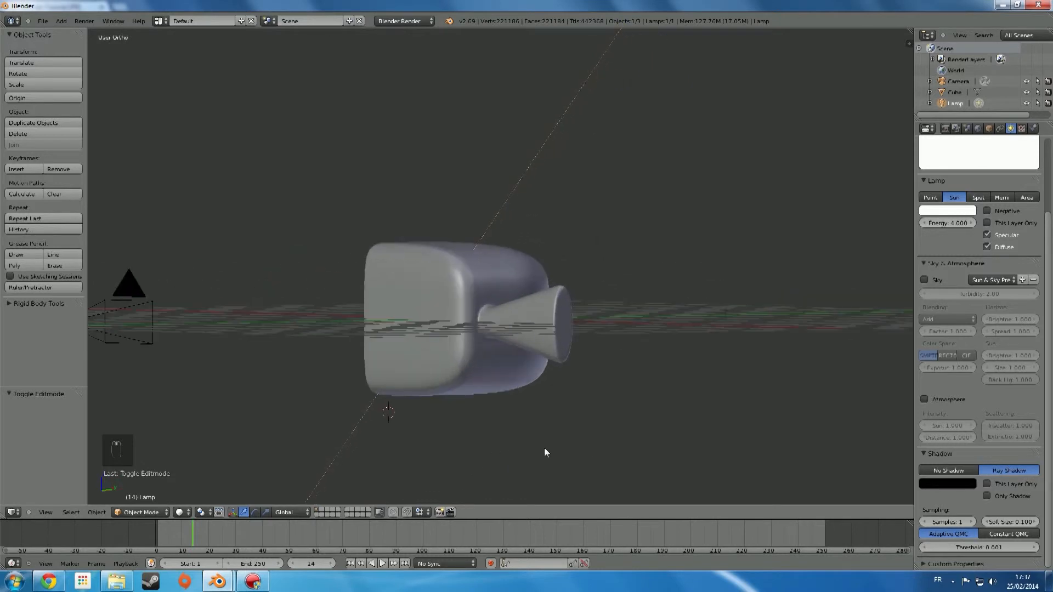
scroll(633, 449, "up", 4)
middle_click_drag(637, 449, 764, 358)
scroll(713, 459, "down", 4)
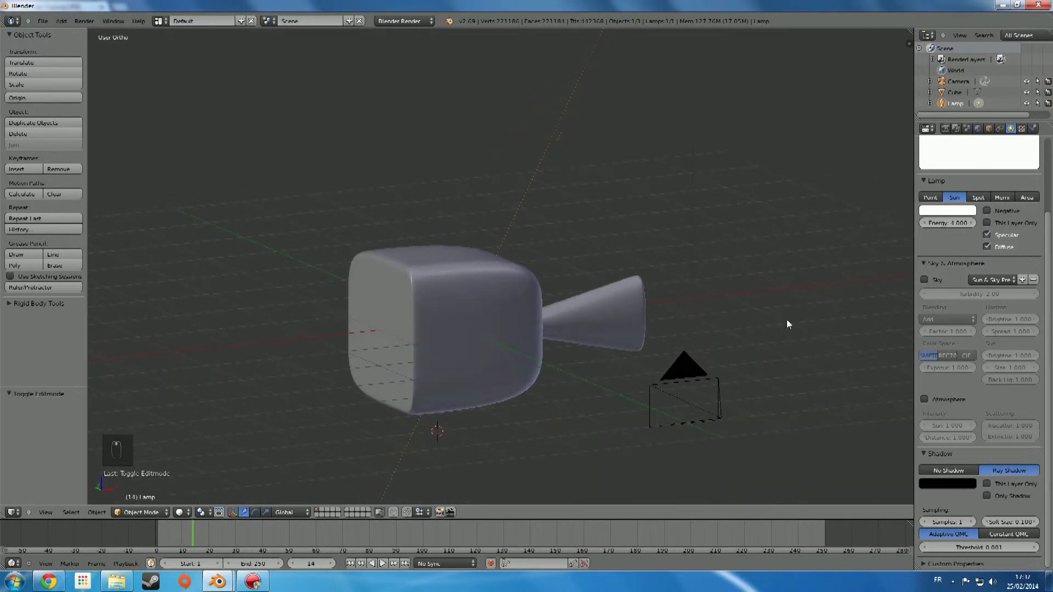
Set the world's horizon colour to teal, about R 0.000, G 0.294, B 0.384
left_click(979, 130)
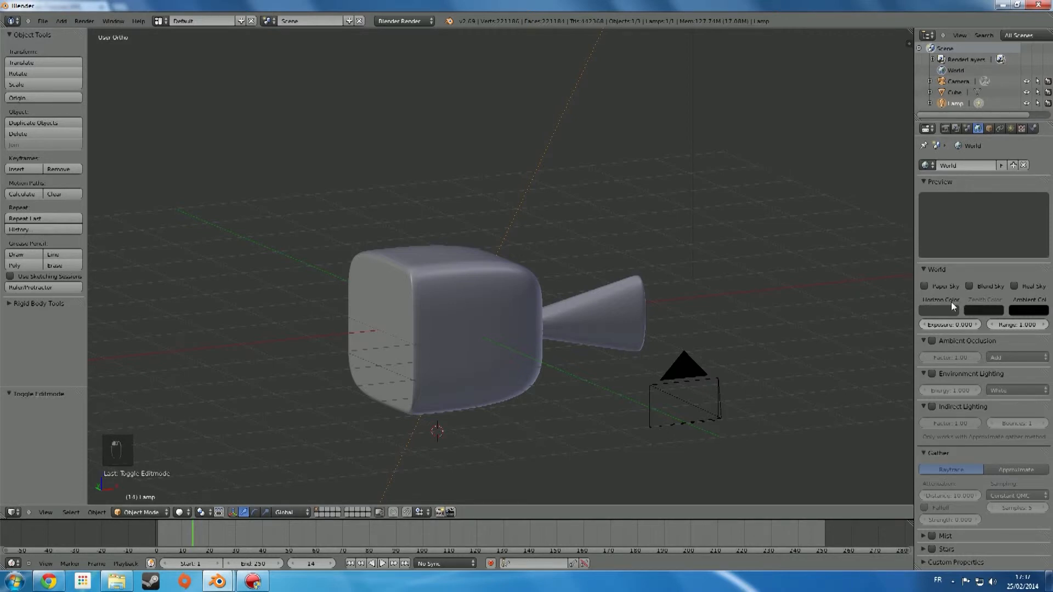
left_click(936, 311)
left_click_drag(945, 227, 937, 181)
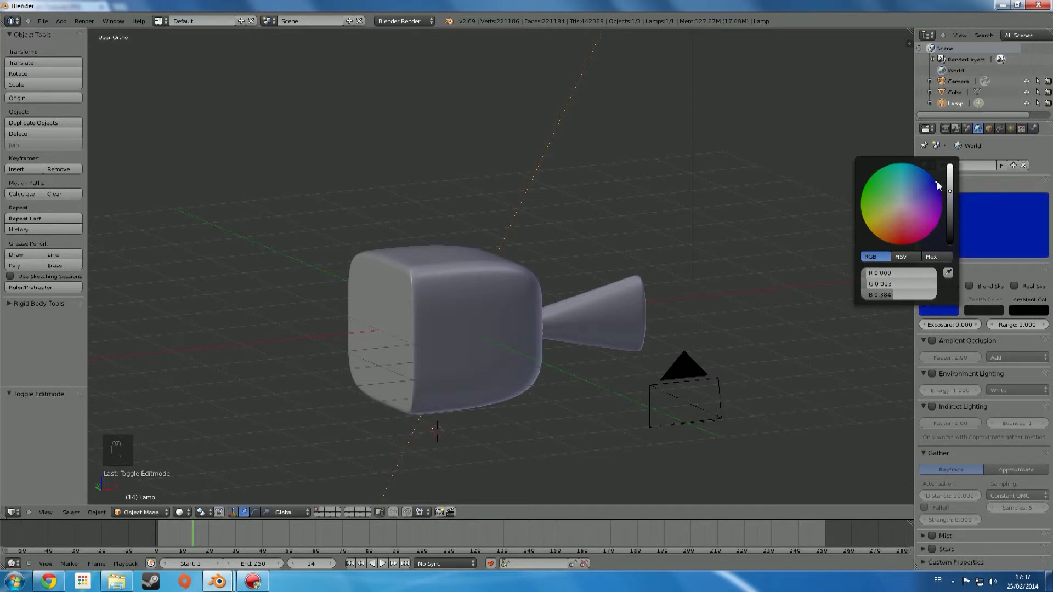
left_click(939, 311)
left_click_drag(935, 189, 916, 159)
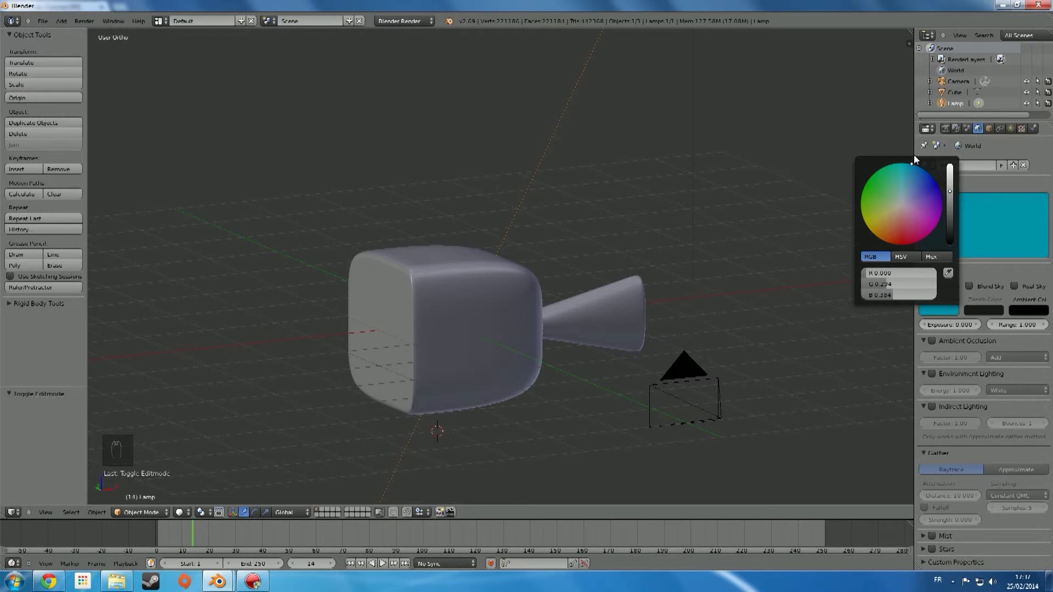
Enable Blend Sky for the world and set the zenith colour to a muted yellow
left_click(981, 310)
mouse_move(996, 237)
left_mouse_down()
mouse_move(998, 197)
mouse_move(1001, 217)
left_mouse_up()
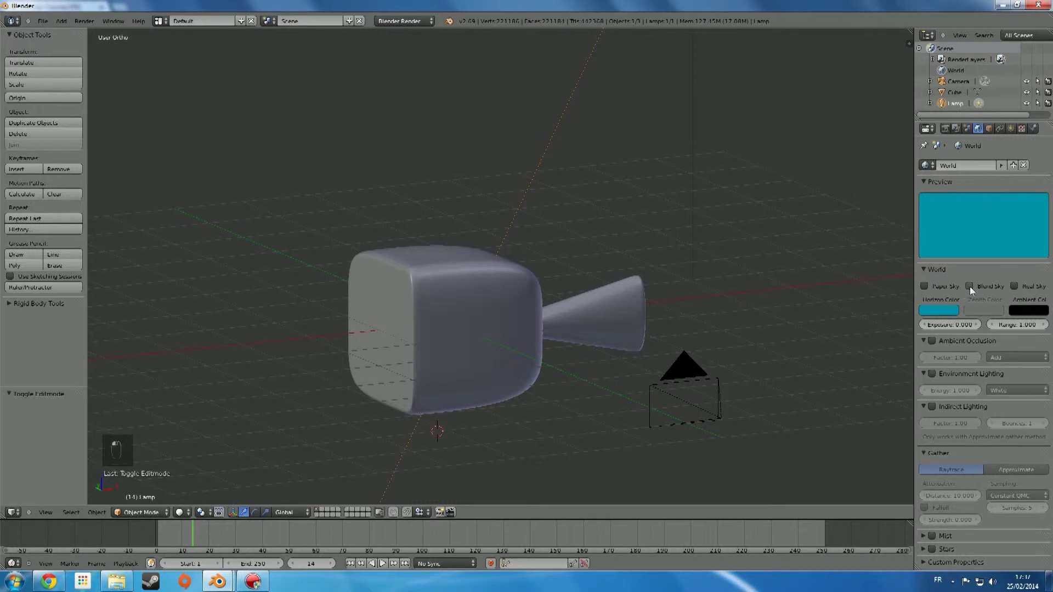
left_click(987, 311)
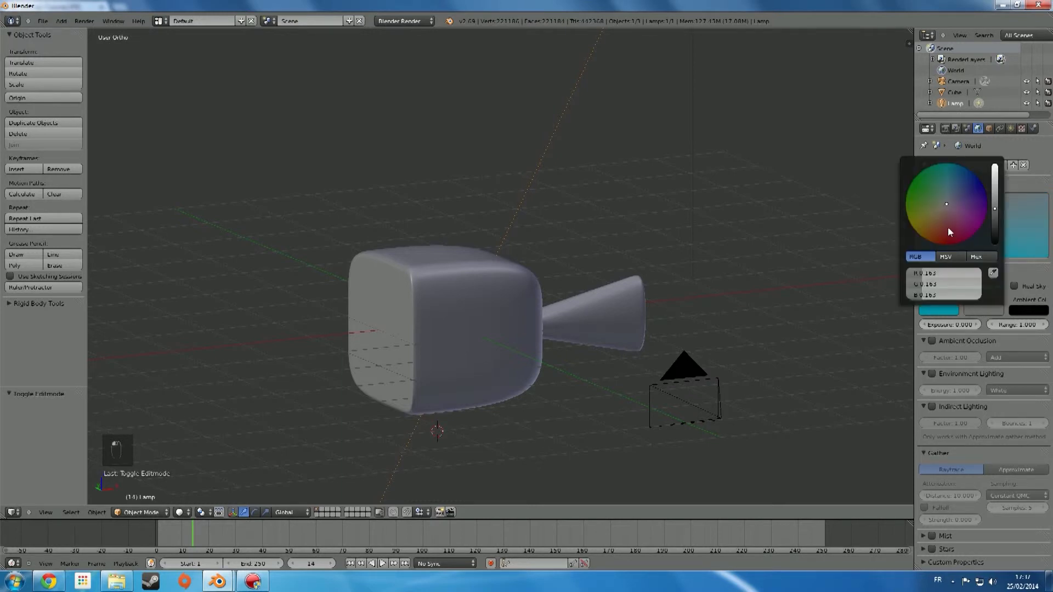
left_click_drag(990, 209, 998, 189)
left_click_drag(914, 218, 923, 221)
Enable the world's Ambient Occlusion and set its blending mode to Multiply
scroll(650, 289, "down", 5)
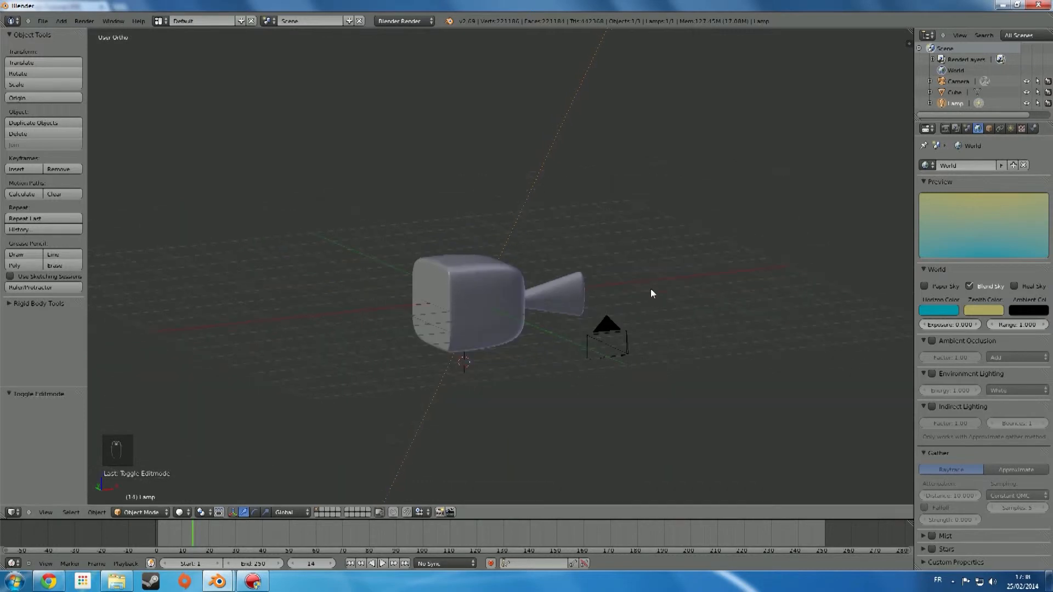
middle_click_drag(534, 322, 694, 308)
scroll(804, 333, "up", 4)
scroll(692, 371, "up", 3)
middle_click_drag(695, 370, 516, 366)
left_click(933, 342)
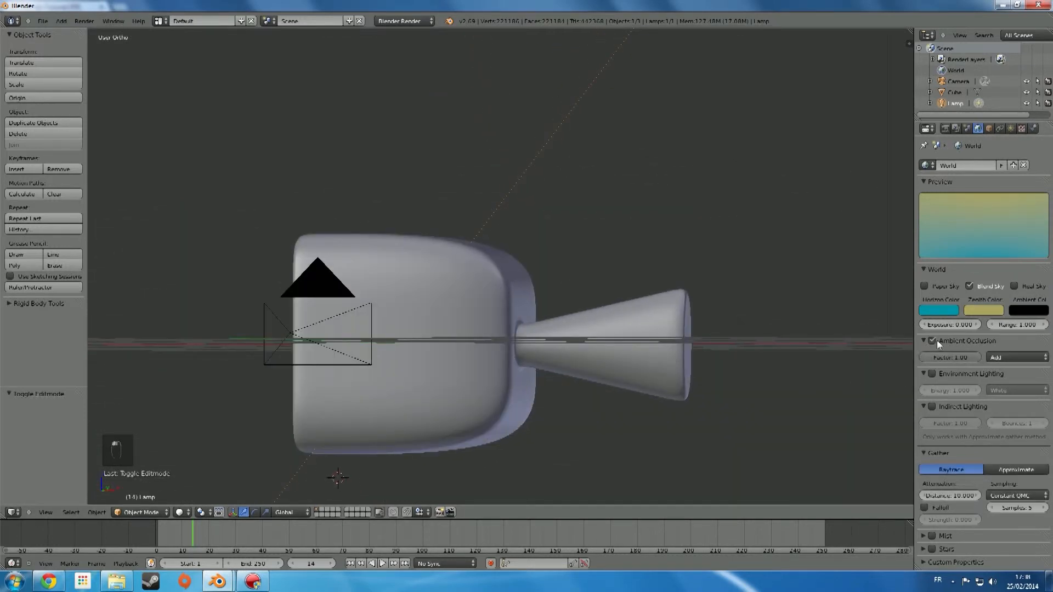
left_click(1016, 358)
left_click(1024, 348)
scroll(708, 364, "down", 4)
middle_click_drag(696, 365, 525, 371)
scroll(526, 362, "up", 4)
scroll(527, 362, "down", 4)
scroll(703, 376, "up", 4)
scroll(704, 376, "down", 5)
scroll(763, 383, "up", 9)
scroll(525, 371, "down", 6)
middle_click_drag(702, 380, 853, 390)
scroll(784, 389, "up", 6)
scroll(784, 384, "down", 3)
scroll(687, 390, "down", 3)
scroll(760, 419, "down", 3)
middle_click_drag(736, 388, 702, 301, "shift")
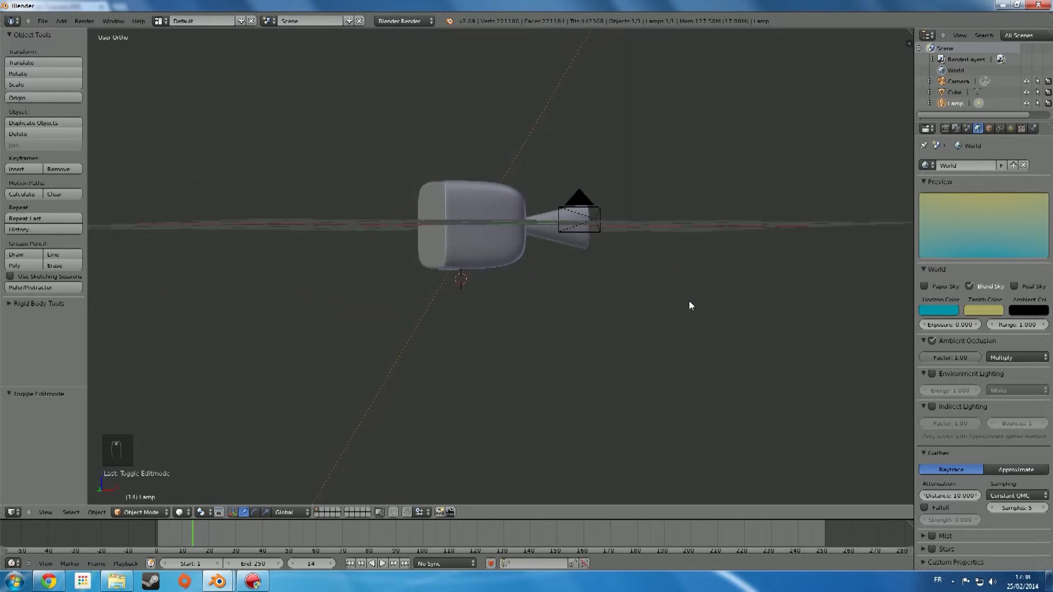
Render the scene from the camera and examine the model's shading and the sky gradient in the image
key("F12")
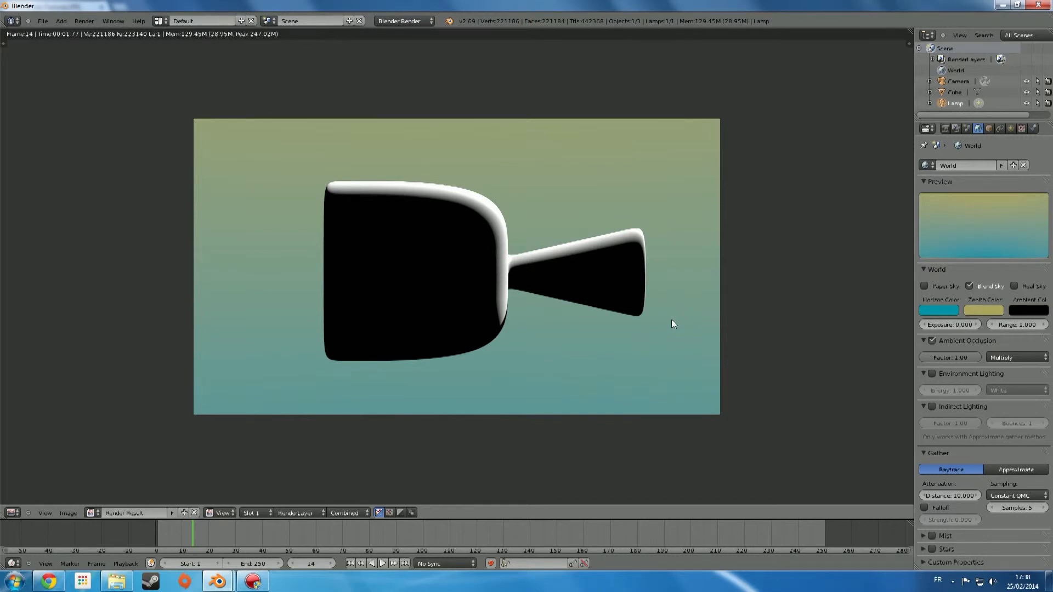
scroll(660, 323, "up", 2)
scroll(561, 376, "down", 1)
mouse_move(536, 367)
middle_mouse_down()
mouse_move(592, 352)
mouse_move(546, 381)
mouse_move(593, 396)
mouse_move(461, 359)
mouse_move(551, 371)
middle_mouse_up()
scroll(459, 356, "up", 3)
scroll(459, 354, "down", 6)
scroll(552, 372, "up", 4)
scroll(518, 340, "down", 1)
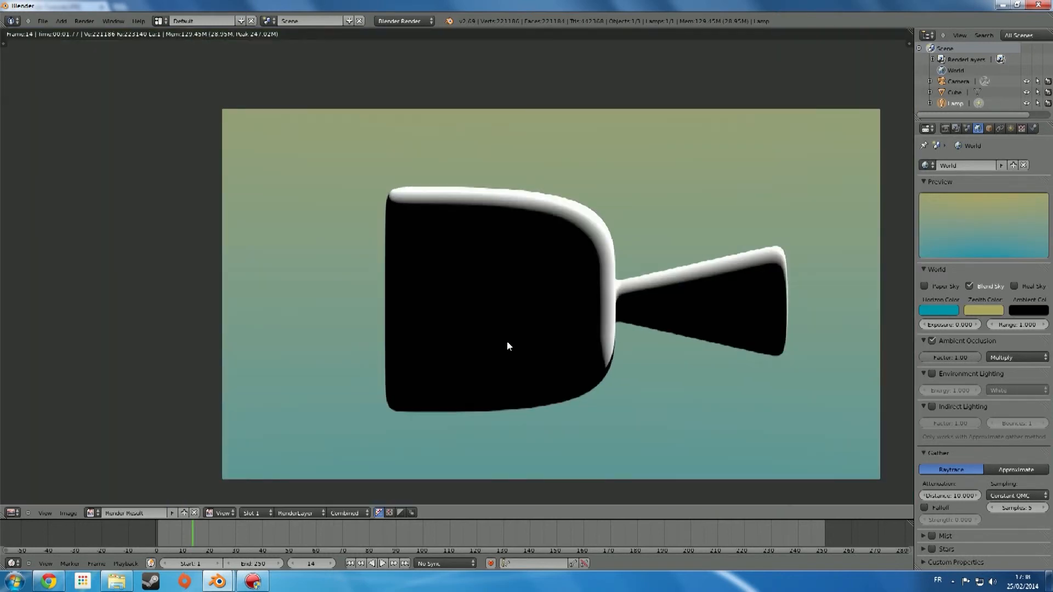
middle_click_drag(487, 340, 441, 325)
scroll(455, 325, "up", 1)
scroll(457, 329, "down", 1)
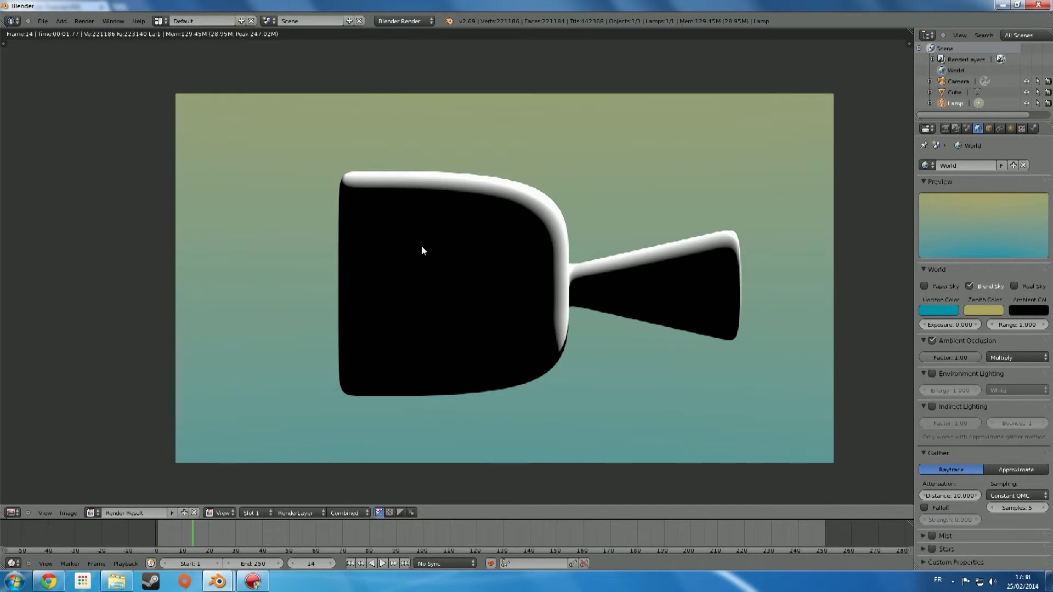
middle_click_drag(480, 285, 521, 302)
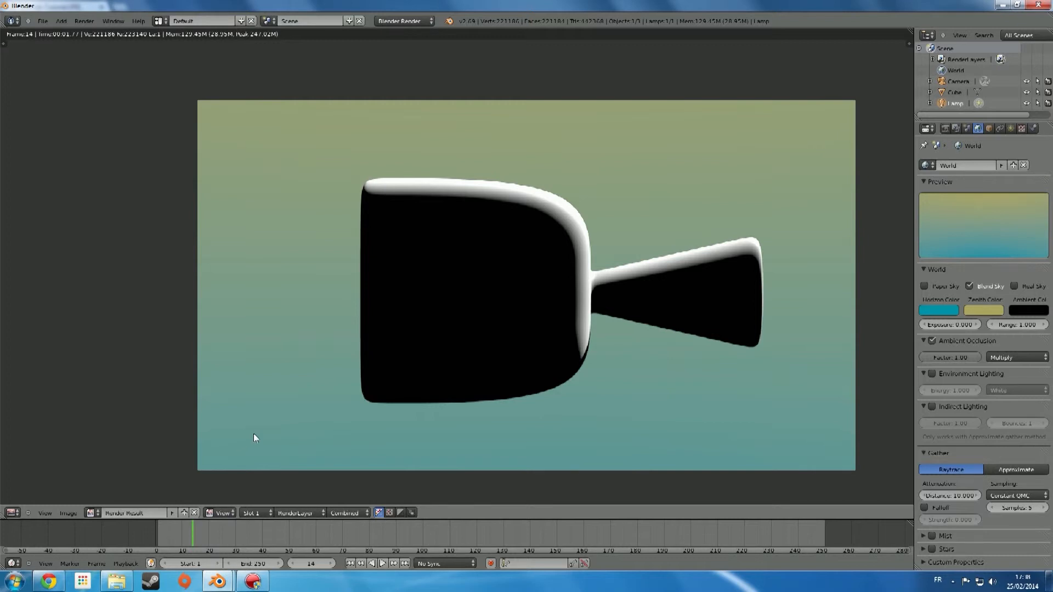
Close the rendered image and return to the model in the 3D view
key("F11")
middle_click_drag(307, 391, 92, 521)
left_click(11, 512)
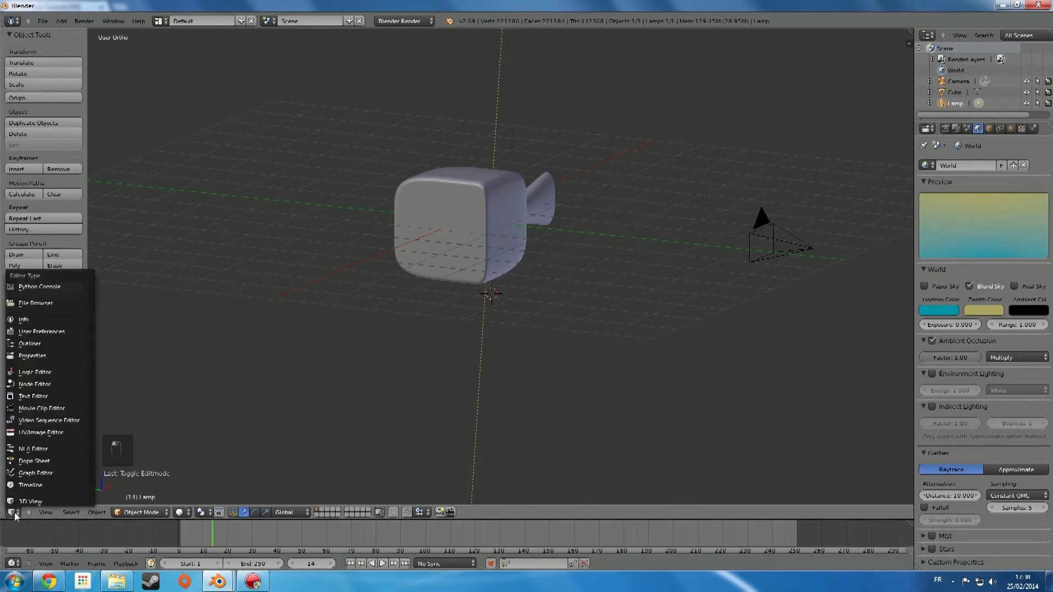
middle_click_drag(418, 366, 359, 354)
scroll(360, 340, "up", 5)
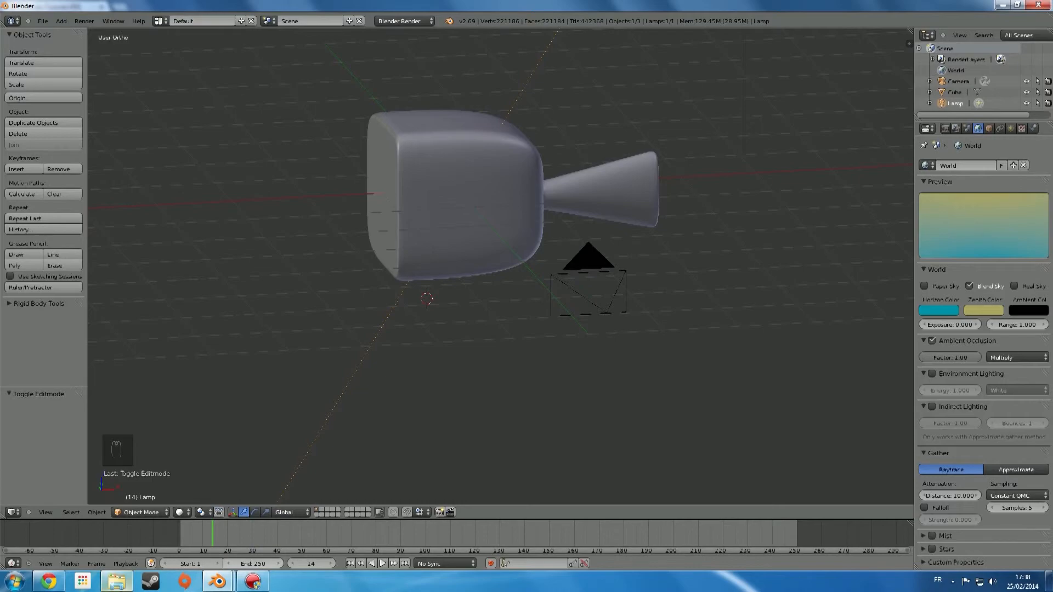
Switch to the browser and open the Blender Guru site from the tutorial page's footer links in a new tab
left_click(49, 582)
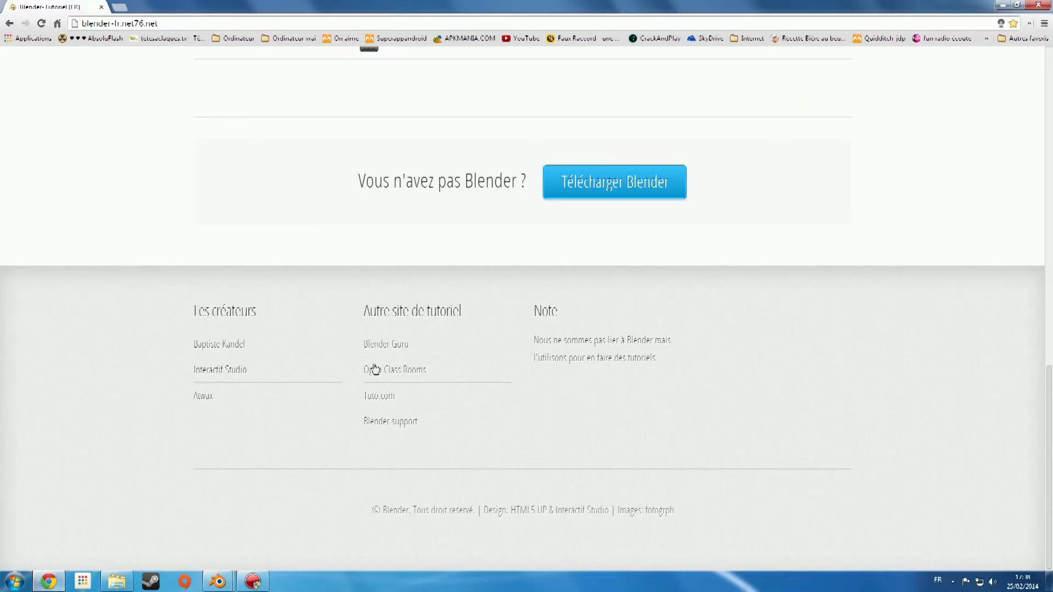
middle_click(399, 346)
left_click(154, 7)
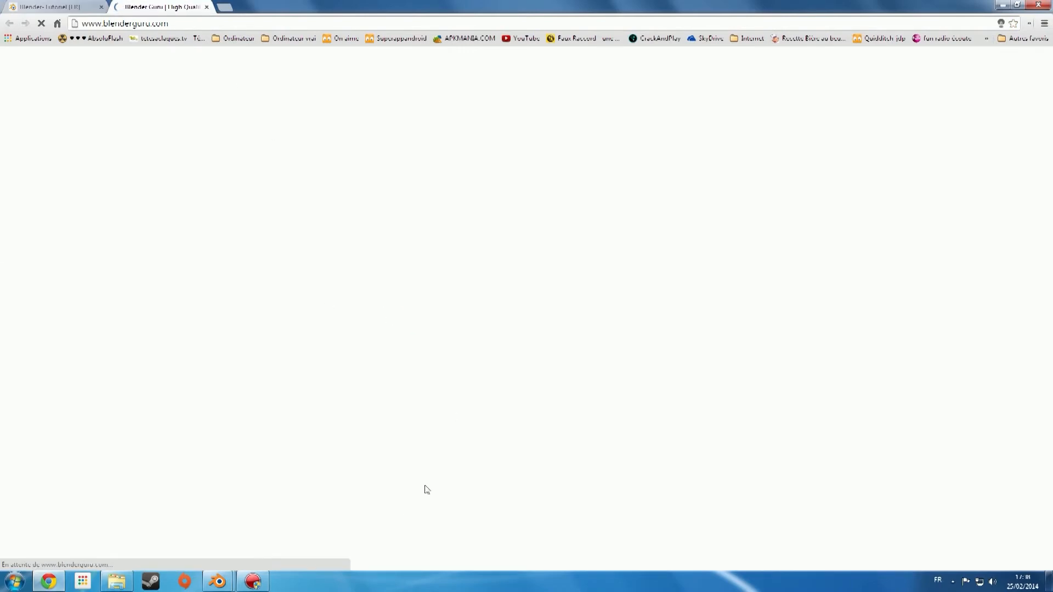
scroll(502, 502, "down", 6)
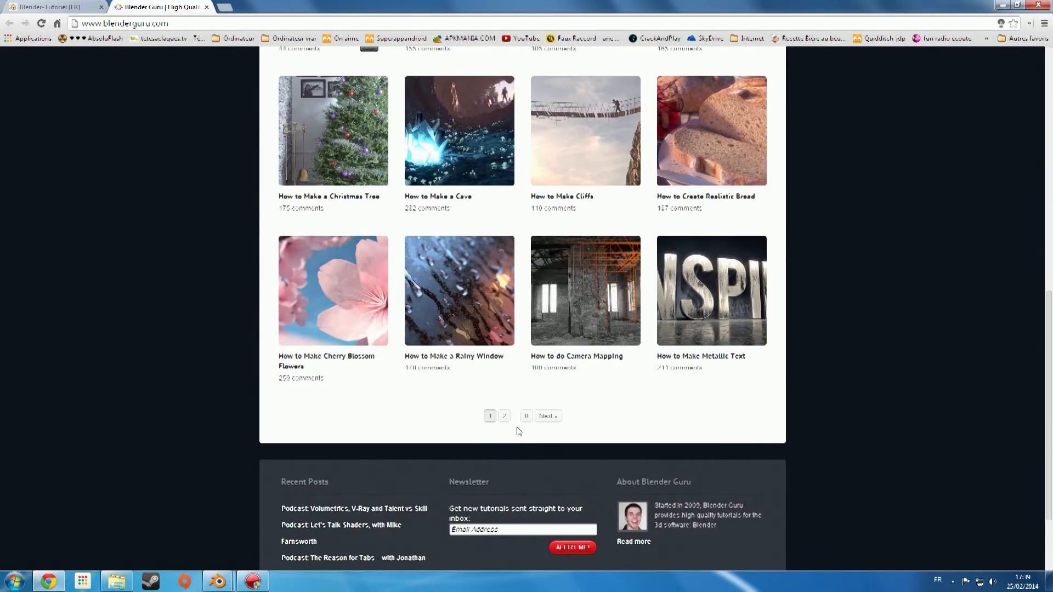
Browse pages 8 and 7 of Blender Guru's latest tutorials
left_click(527, 418)
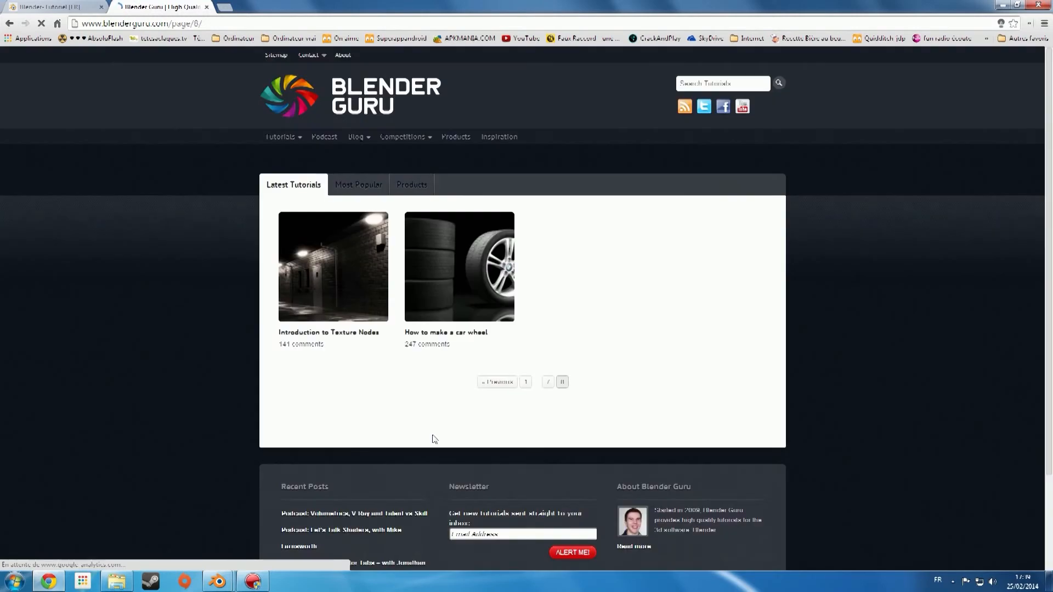
scroll(434, 439, "down", 1)
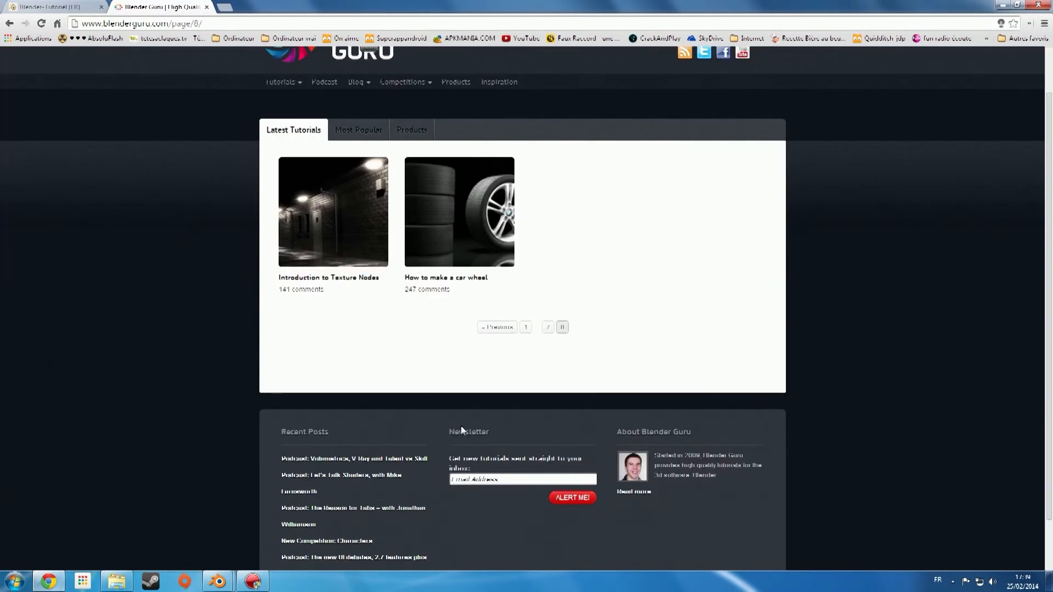
left_click(549, 327)
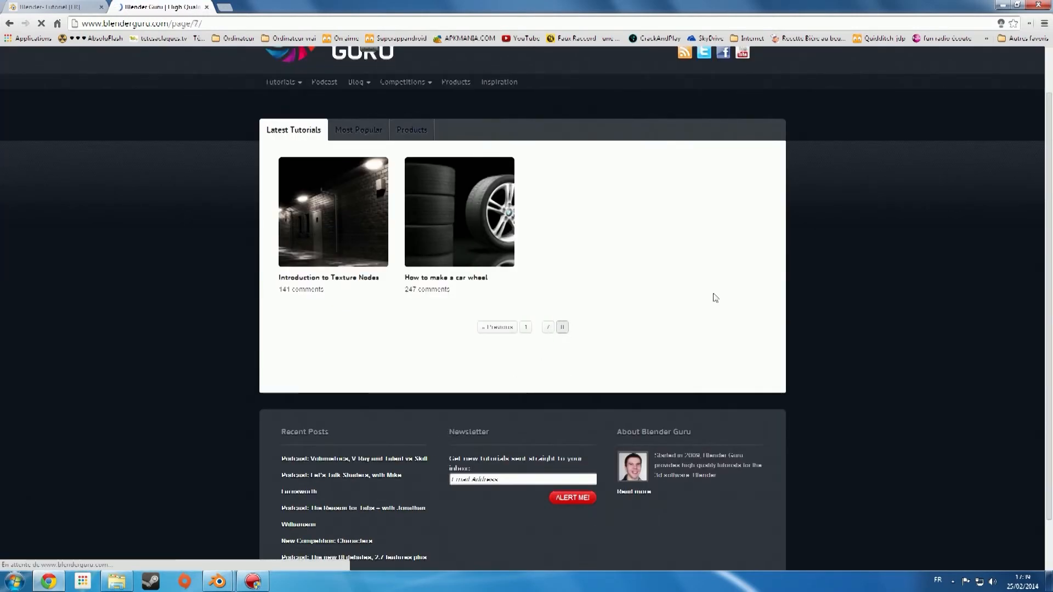
scroll(694, 299, "down", 3)
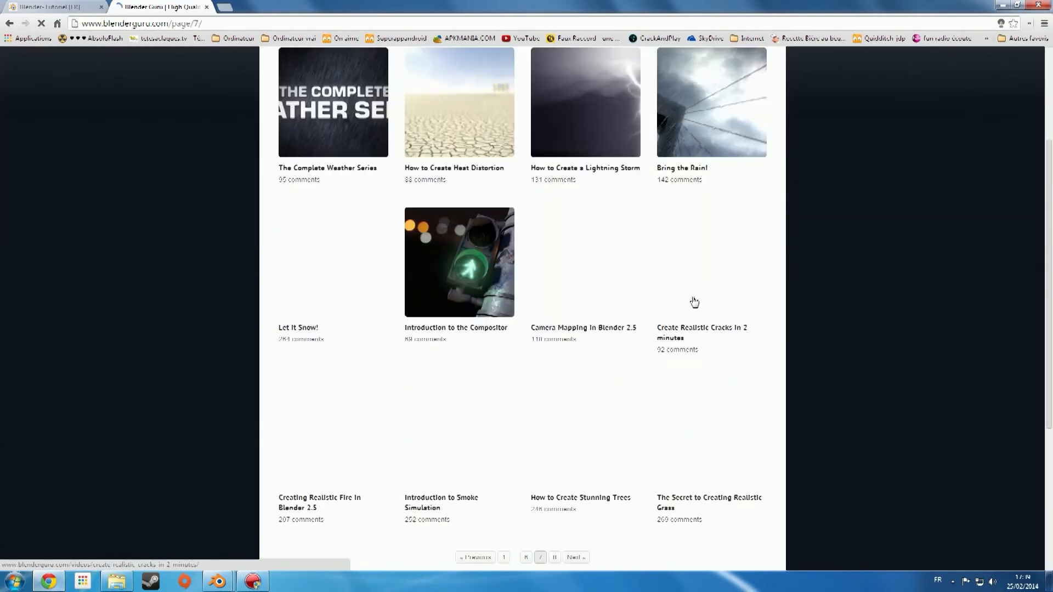
scroll(695, 302, "up", 1)
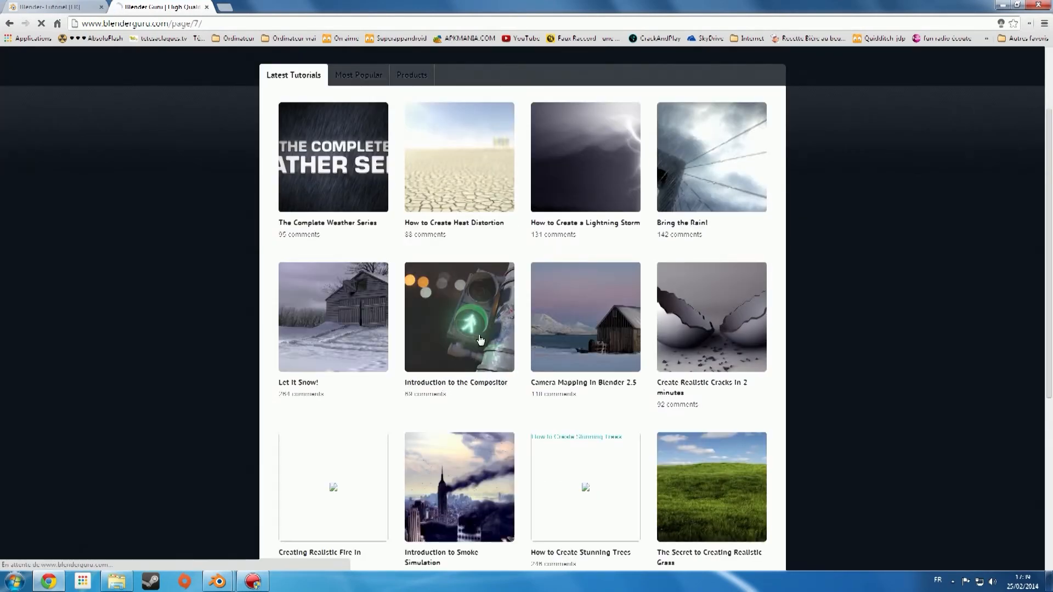
Open the Introduction to the Compositor tutorial, look over its page and close the Blender Guru tab
left_click(485, 386)
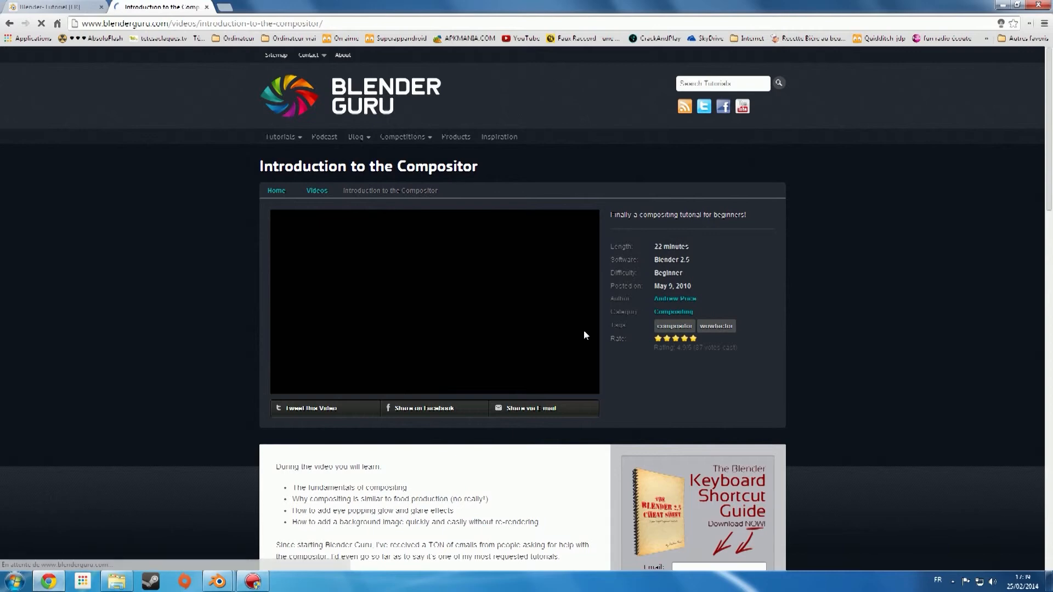
scroll(585, 359, "down", 1)
scroll(585, 364, "up", 1)
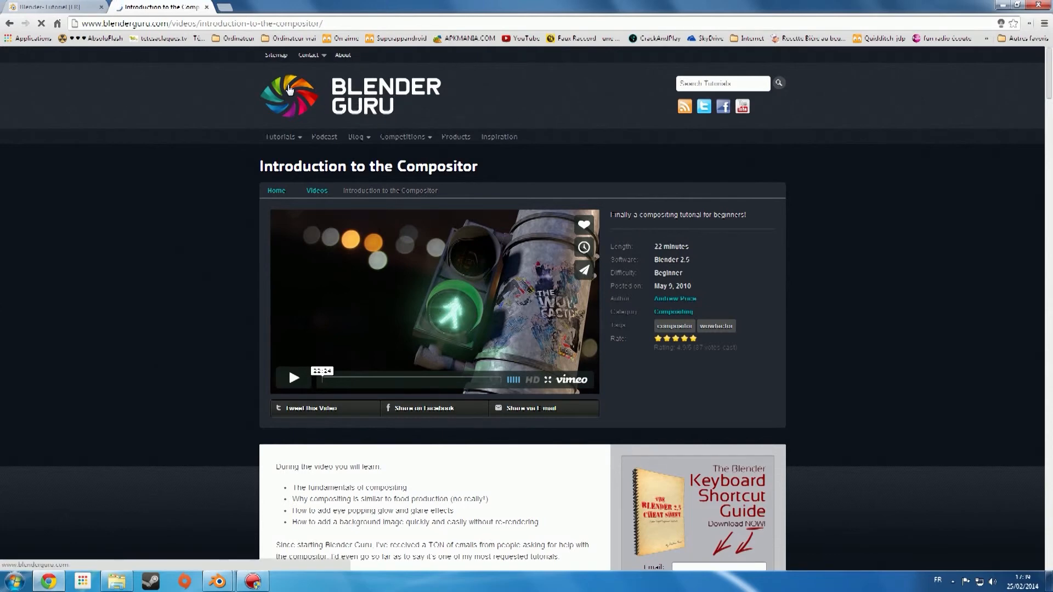
middle_click(144, 10)
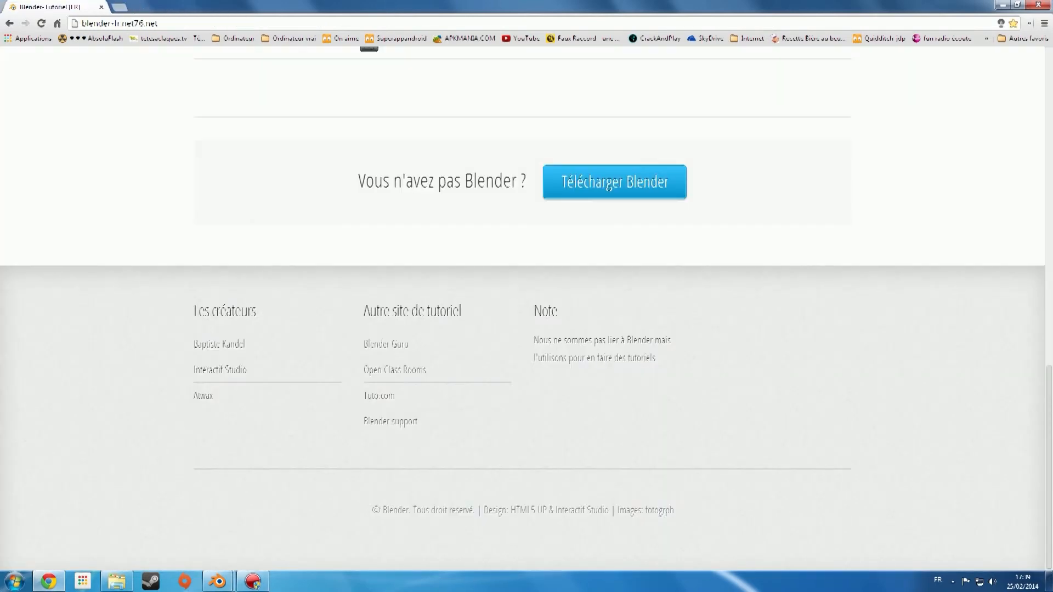
Switch back to Blender and select the cube model in the scene
left_click(217, 586)
left_click(263, 533)
scroll(452, 381, "down", 5)
middle_click_drag(452, 382, 428, 342)
scroll(284, 329, "up", 5)
scroll(291, 337, "down", 4)
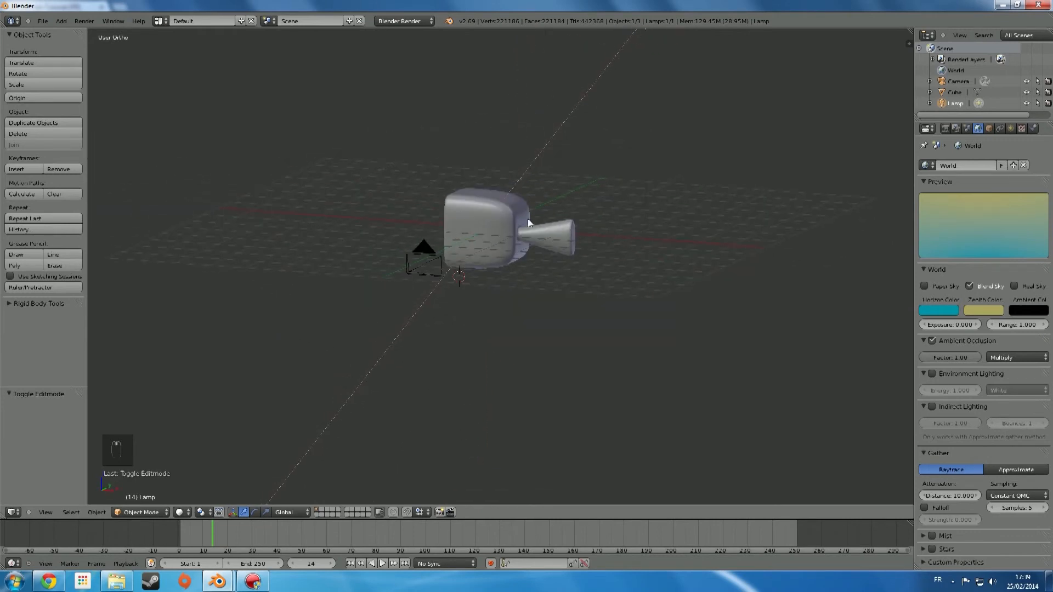
right_click(527, 219)
mouse_move(528, 218)
middle_mouse_down()
mouse_move(565, 266)
mouse_move(494, 352)
middle_mouse_up()
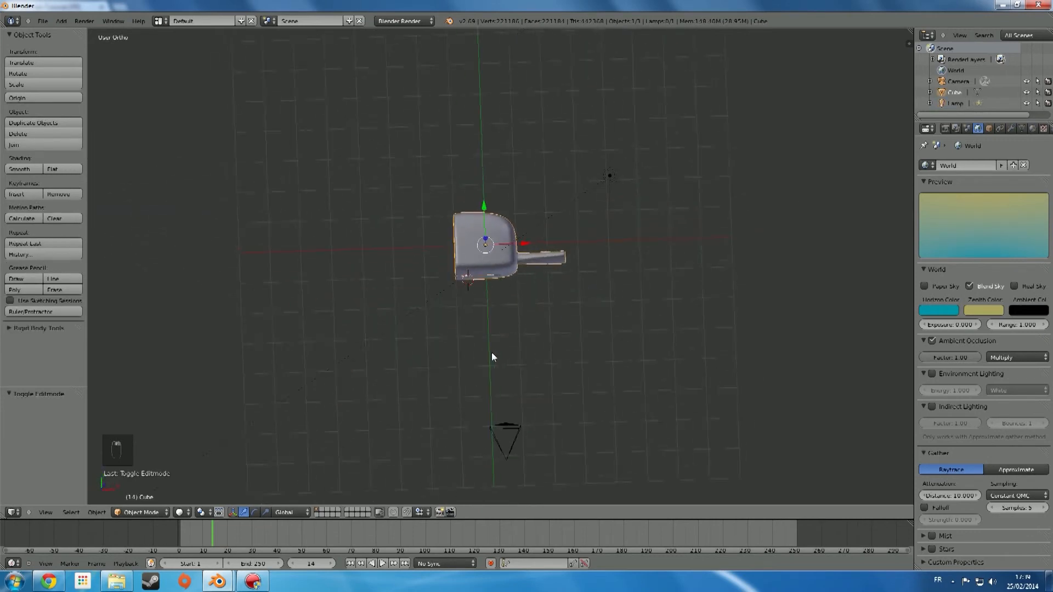
scroll(493, 352, "up", 10)
scroll(464, 235, "down", 3)
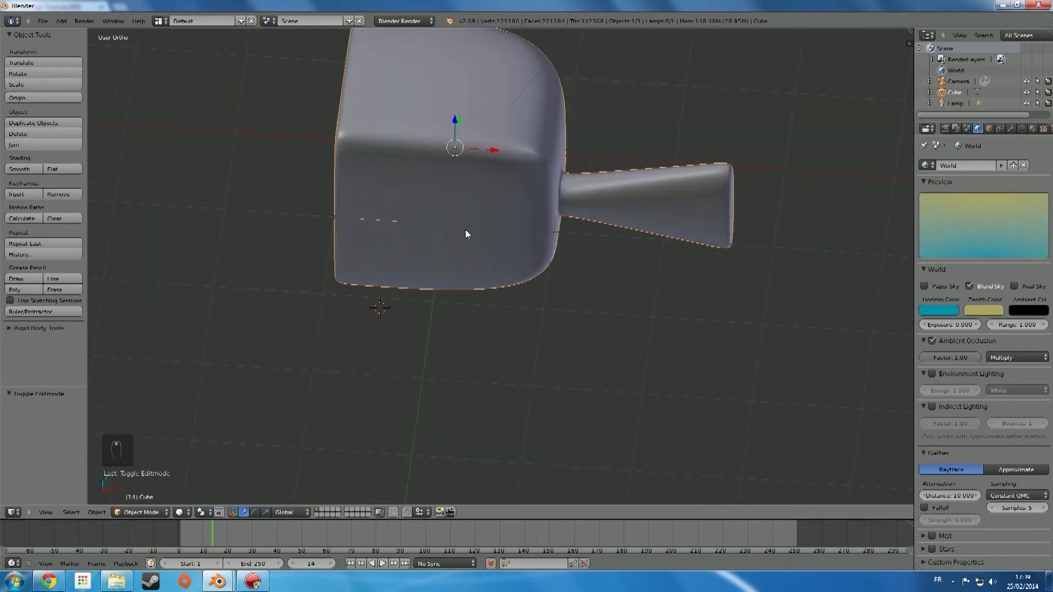
scroll(466, 231, "down", 3)
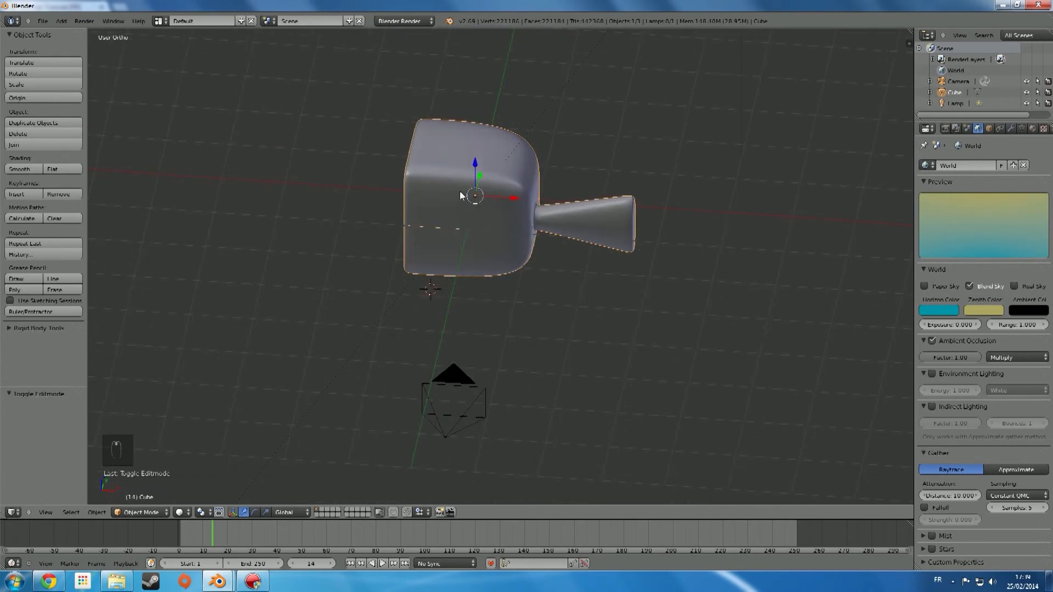
Set the timeline's current frame to 0
left_click(173, 533)
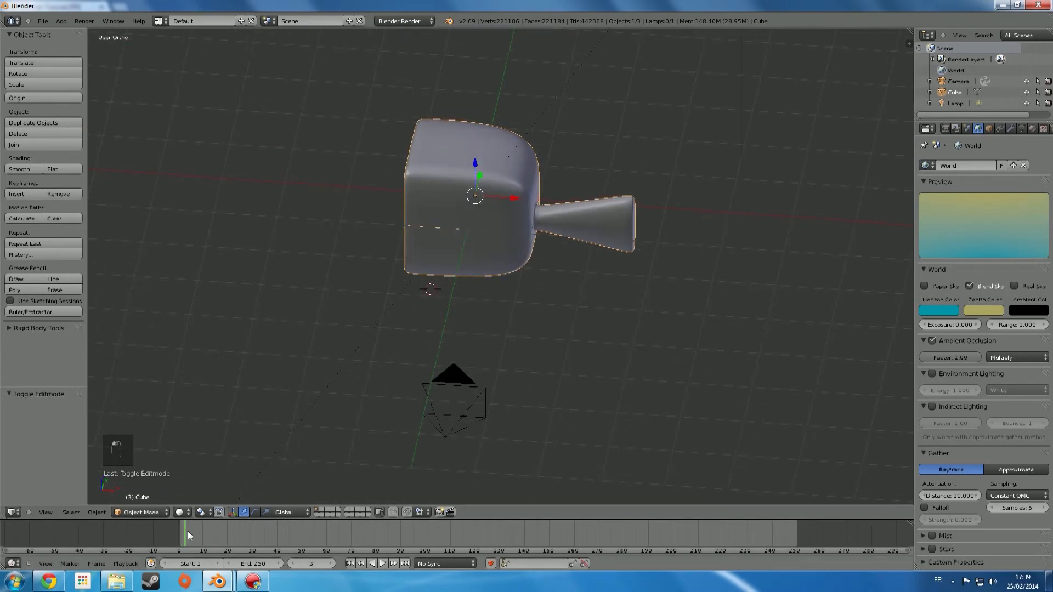
left_click_drag(185, 536, 170, 529)
scroll(384, 328, "down", 3)
middle_click_drag(389, 328, 446, 282)
scroll(412, 316, "up", 4)
scroll(412, 305, "down", 3)
scroll(449, 280, "up", 3)
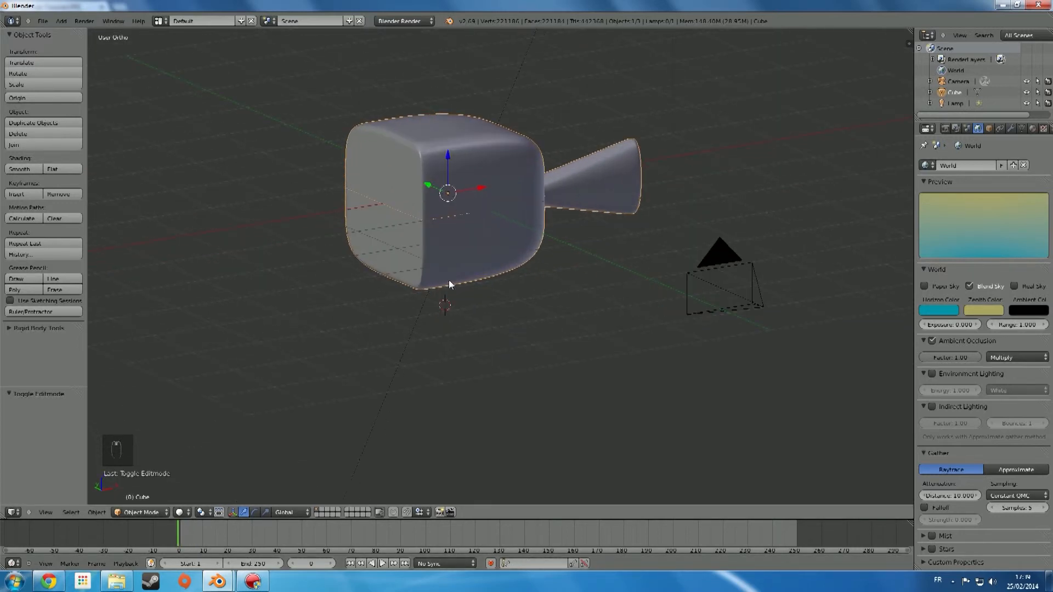
Insert a LocRotScale keyframe for the cube at frame 0
left_click_drag(200, 529, 178, 546)
scroll(302, 306, "down", 3)
middle_click_drag(302, 307, 425, 269)
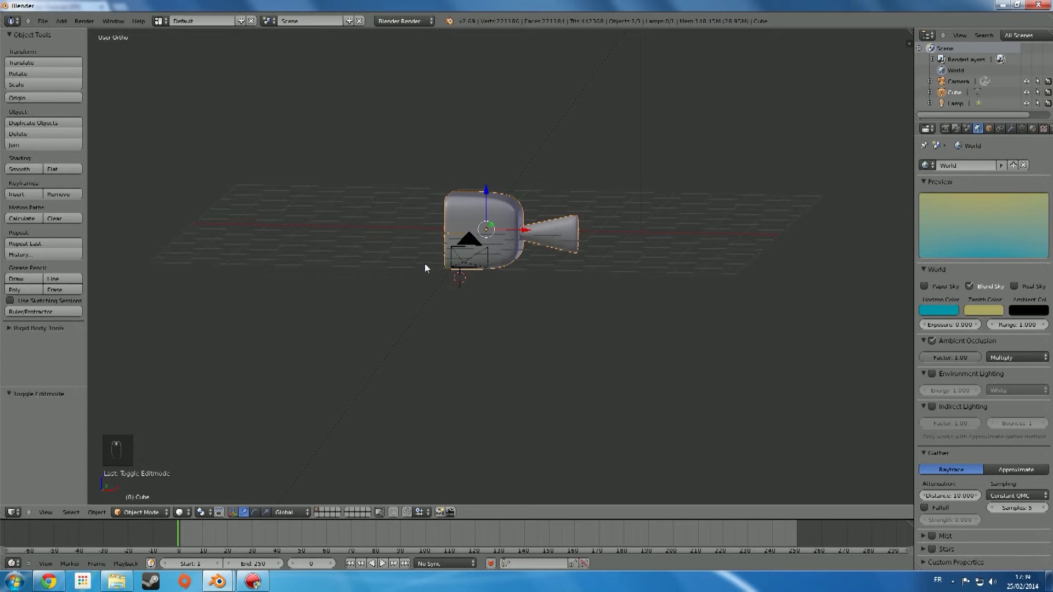
key("i")
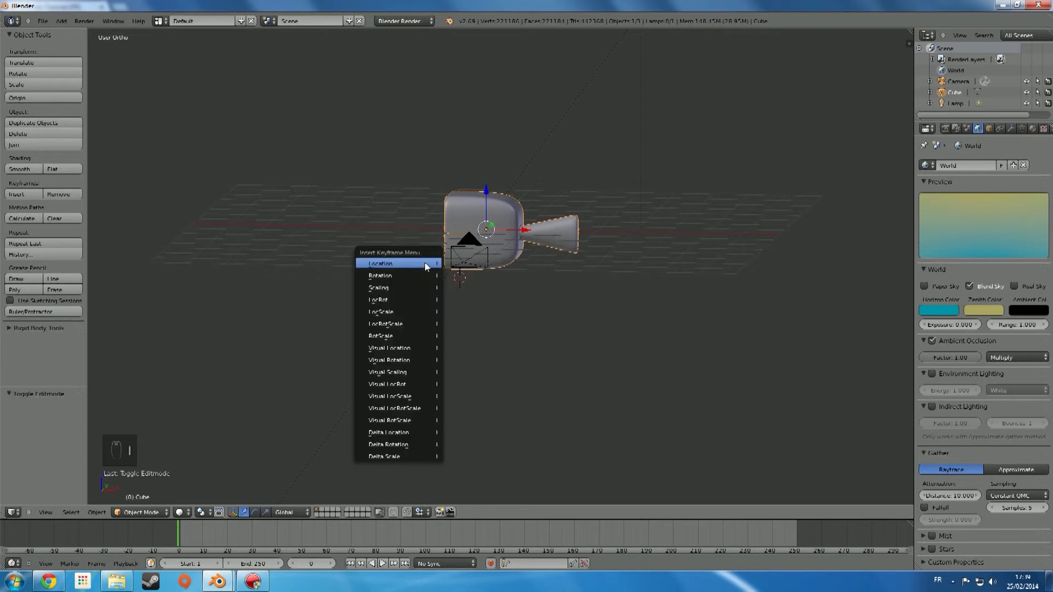
left_click(417, 325)
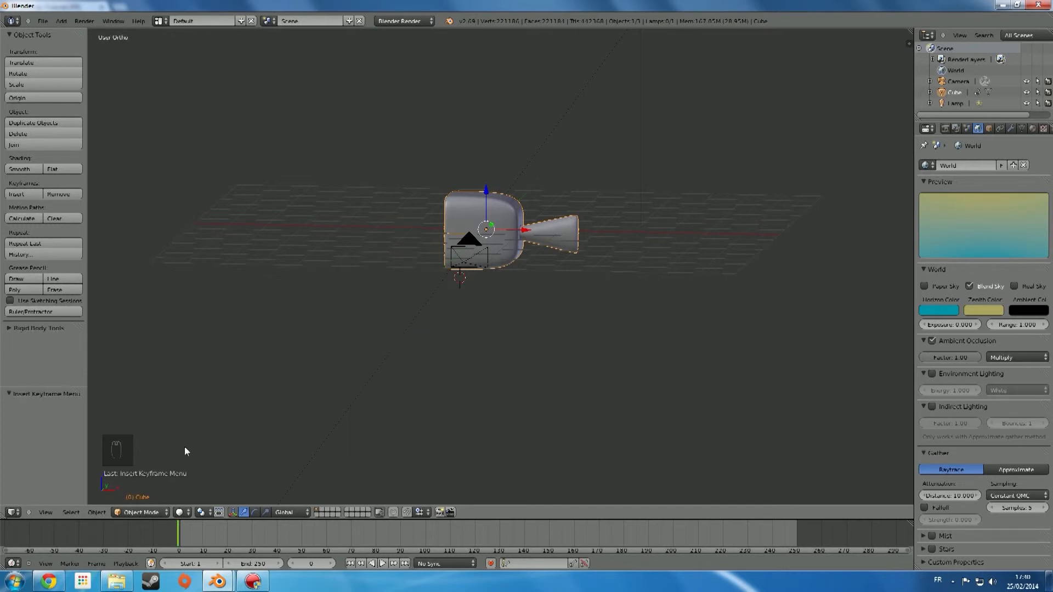
Go to frame 31 and move the cube about 13.65 units along the Y axis
left_click_drag(229, 539, 245, 536)
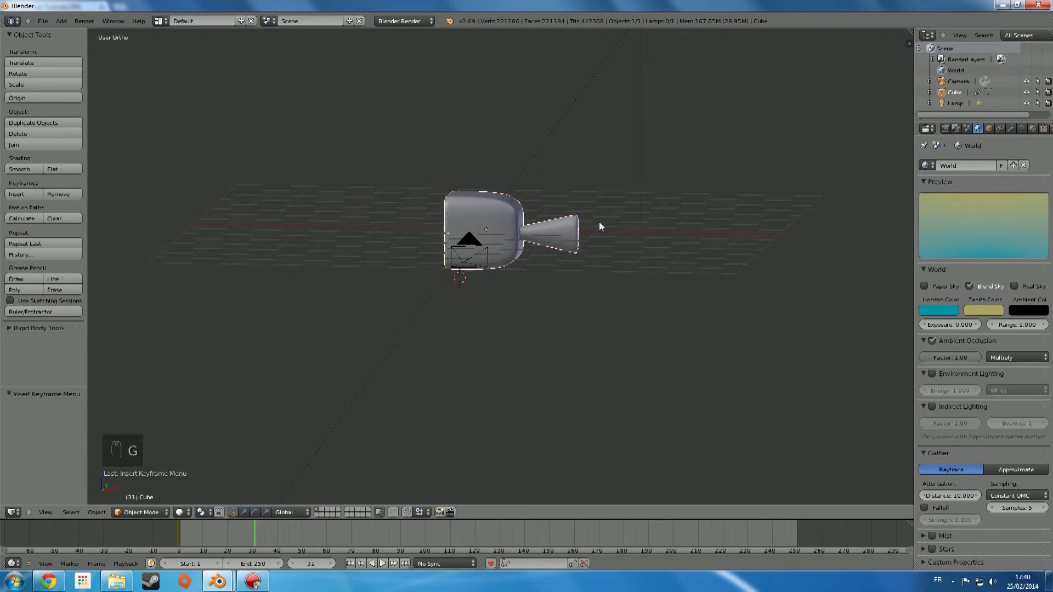
key("g")
key("z")
key("y")
left_click(676, 158)
middle_click_drag(541, 163, 593, 136)
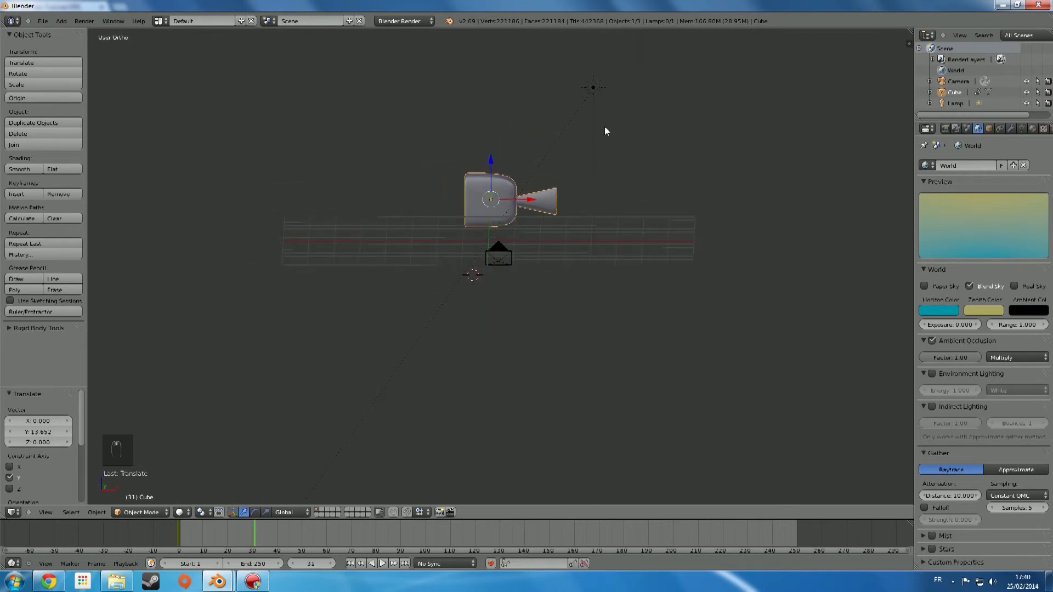
Rotate the cube about 90° so its cone-shaped handle points down, and scale it down to about 0.277
key("r")
left_click(490, 350)
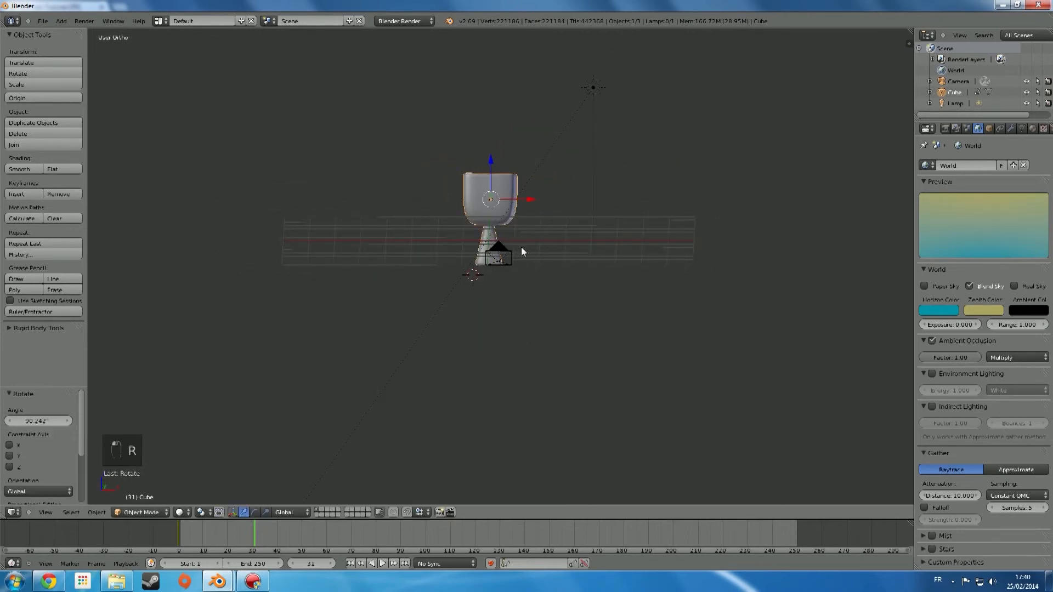
key("s")
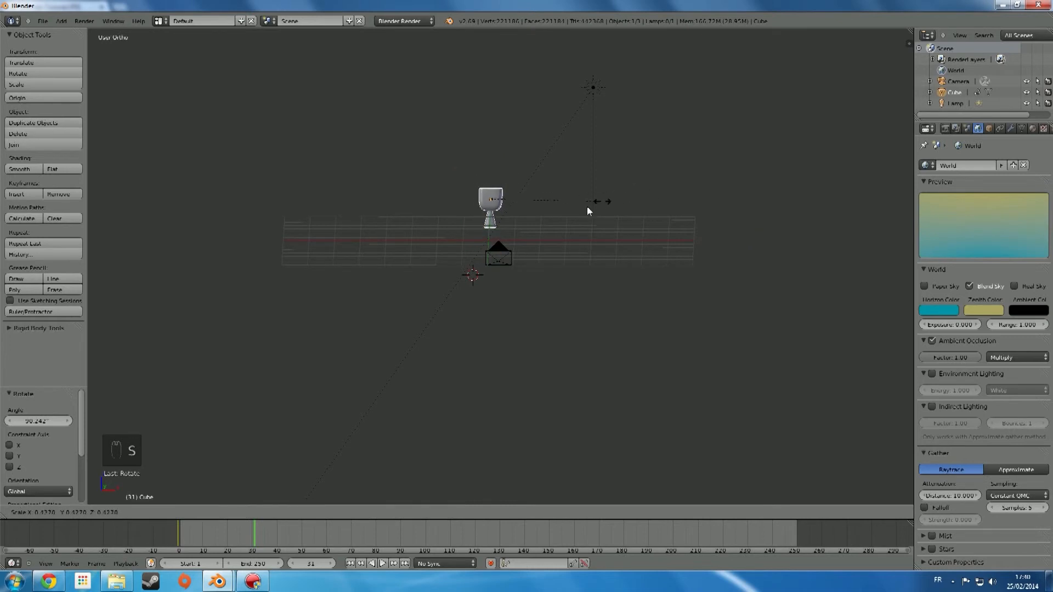
left_click(562, 218)
Insert a LocRotScale keyframe for the cube at frame 31
key("i")
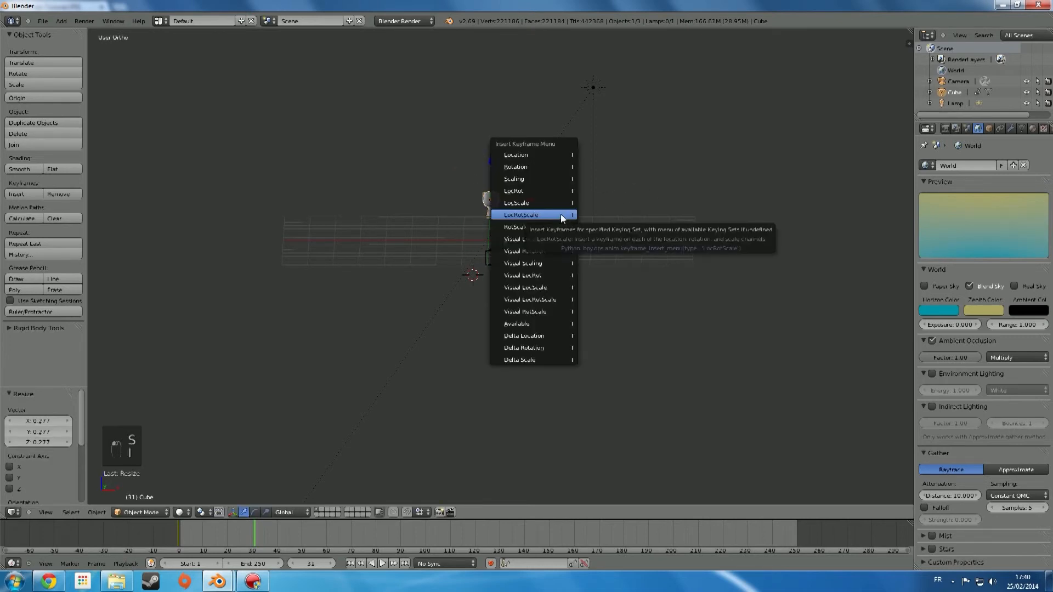
left_click(561, 214)
scroll(561, 214, "down", 2)
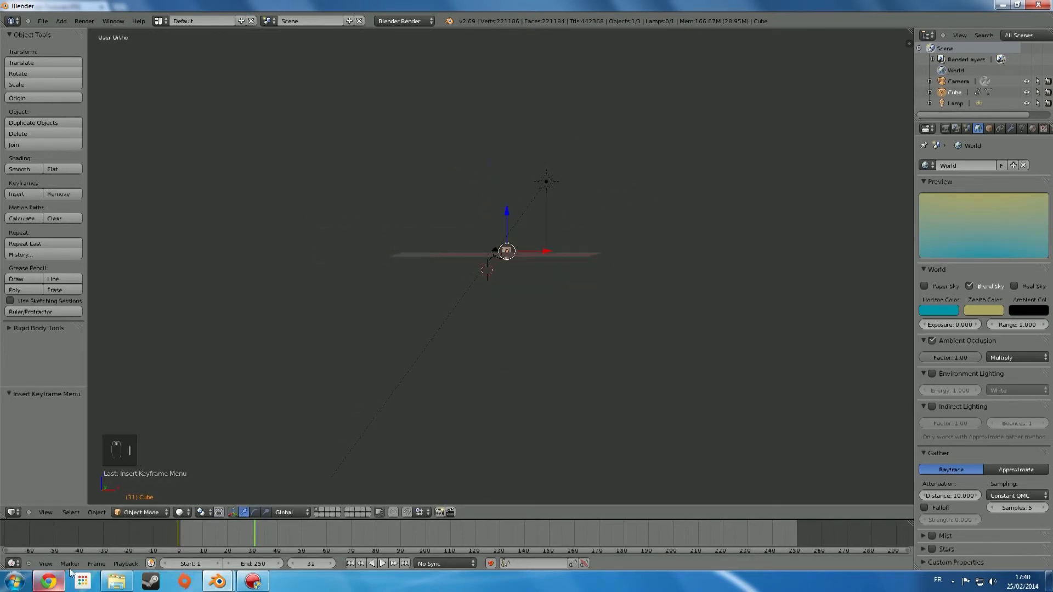
Play the cube's animation from frame 0 through the camera view, replaying it from the start
left_click(142, 544)
scroll(368, 350, "up", 6)
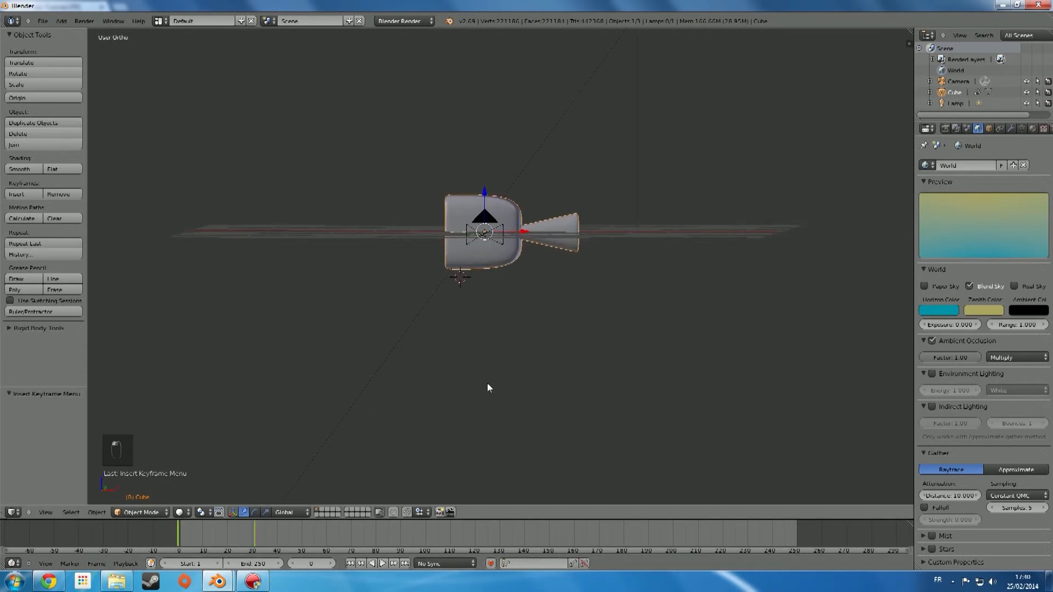
key("KP_0")
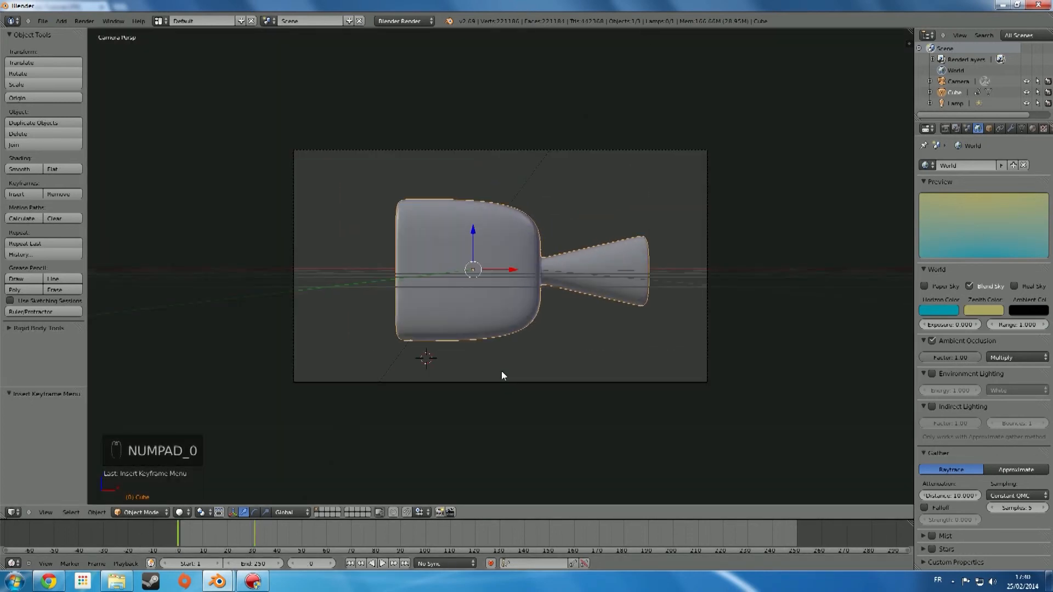
key("alt+a")
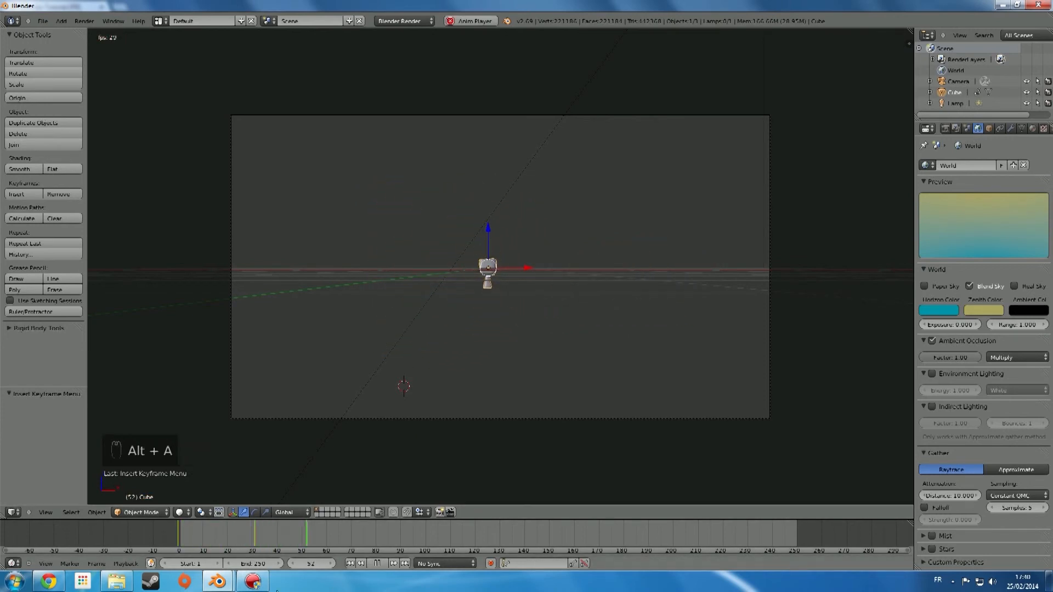
left_click(173, 539)
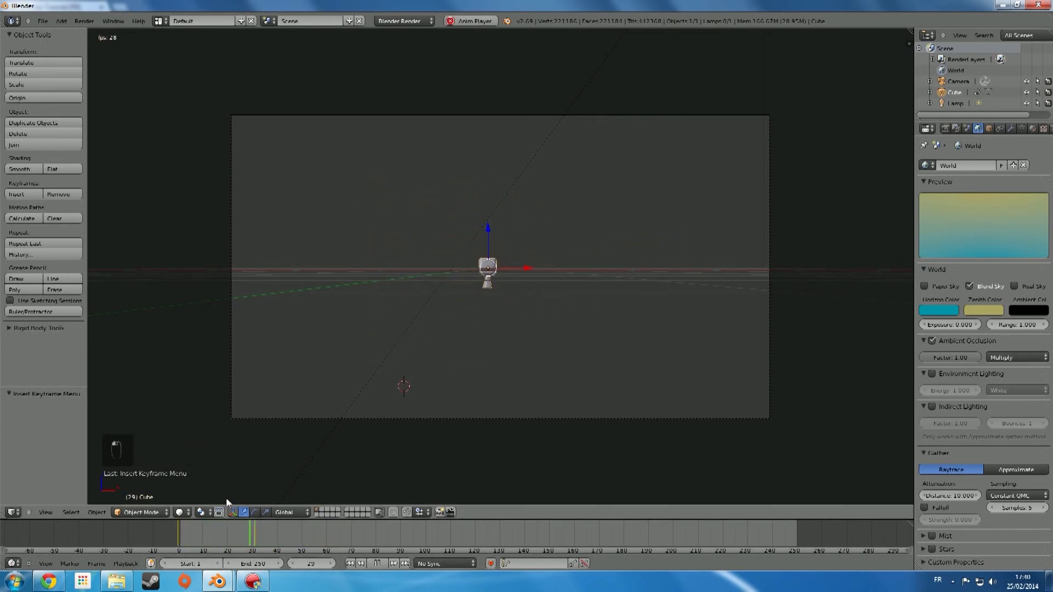
left_click(154, 525)
key("alt+a")
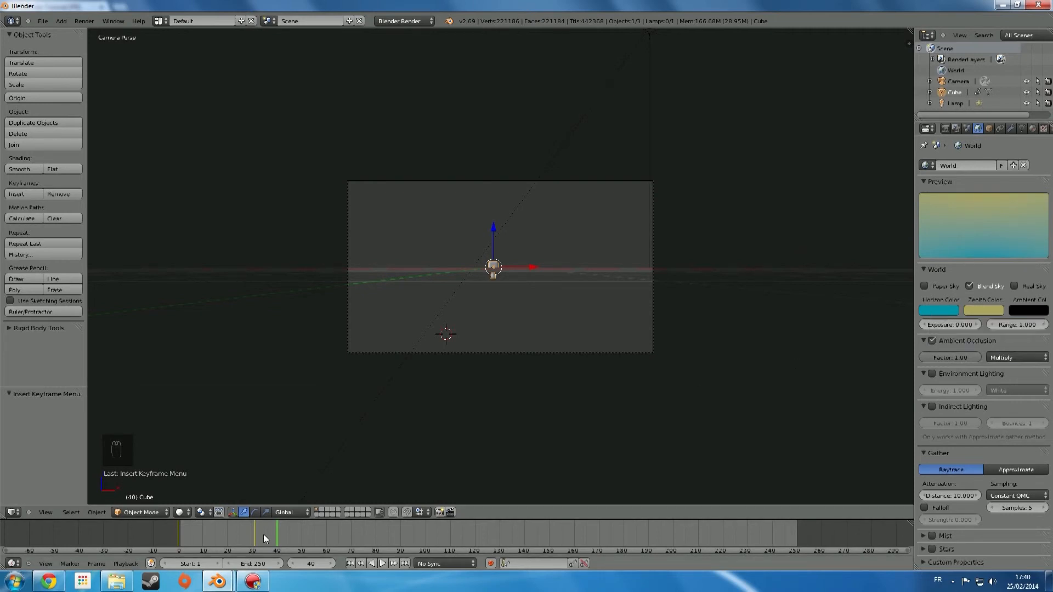
Keyframe the world's horizon colour at frame 0, and set it to magenta with another keyframe at frame 31
left_click_drag(197, 534, 134, 540)
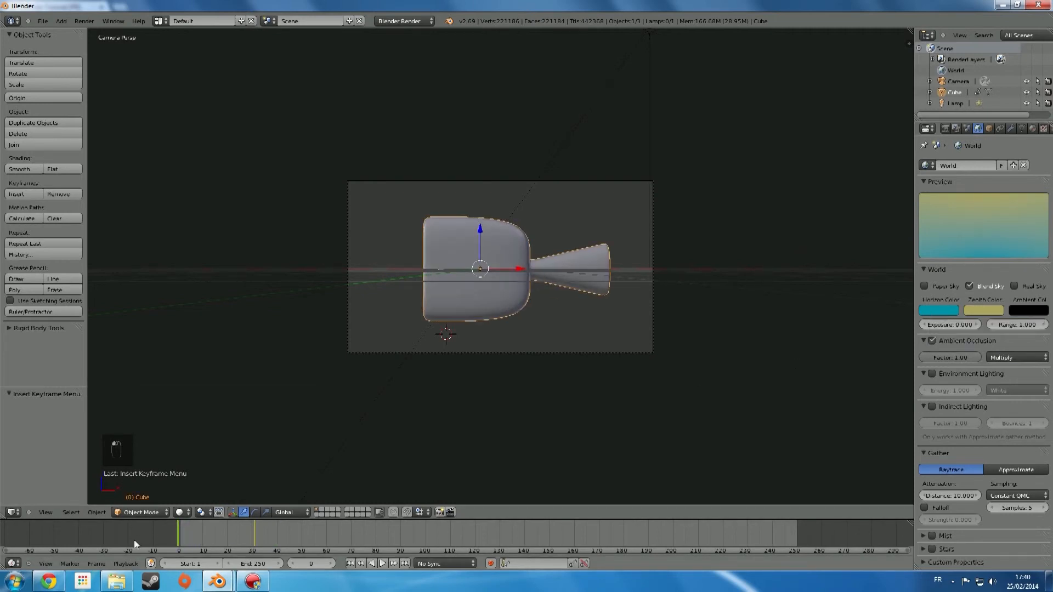
left_click(947, 312)
left_click(254, 535)
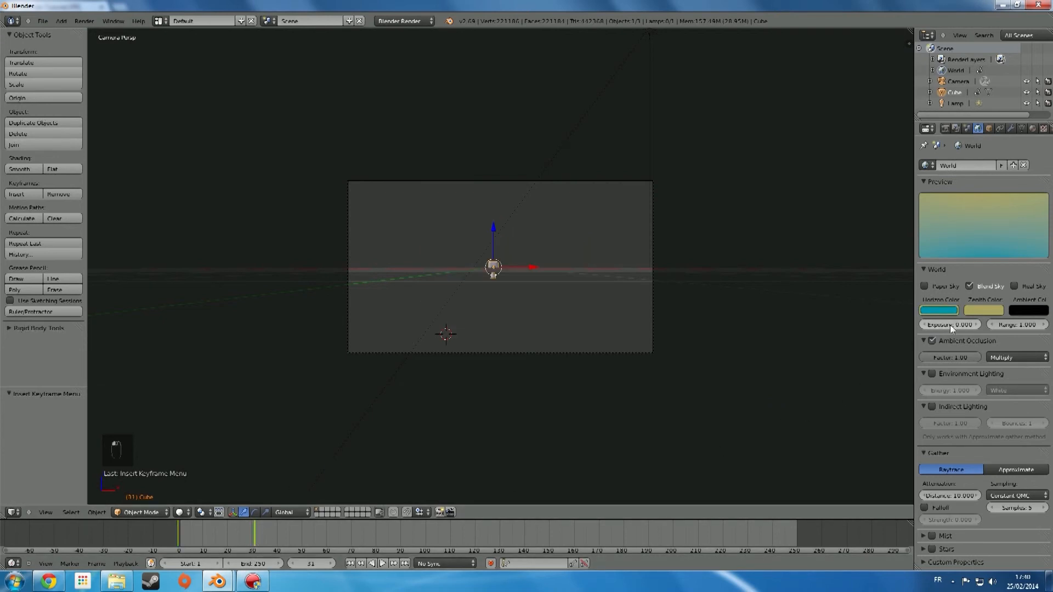
left_click(939, 311)
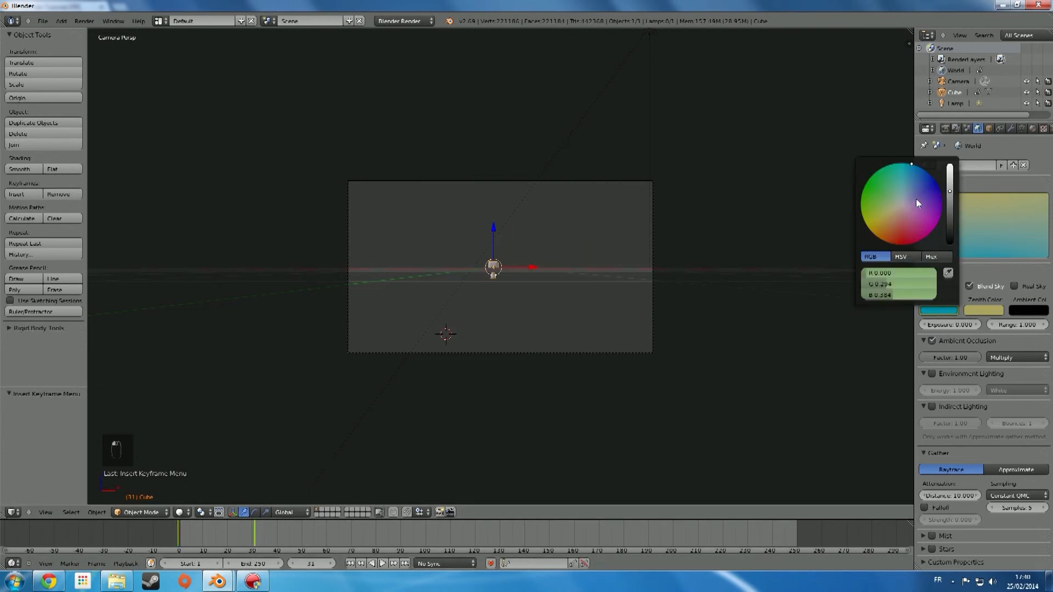
left_click(936, 222)
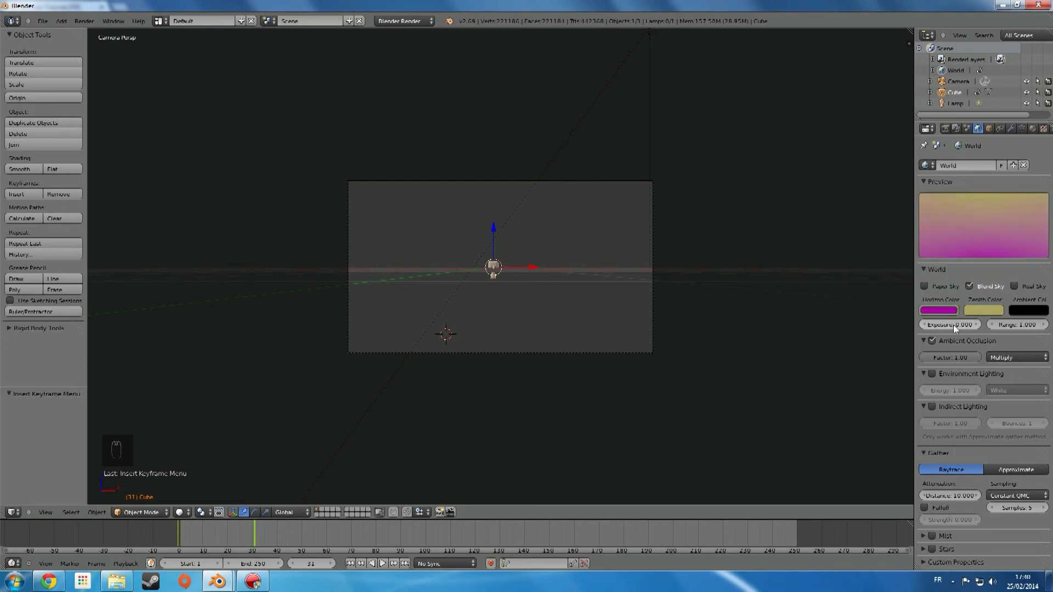
key("i")
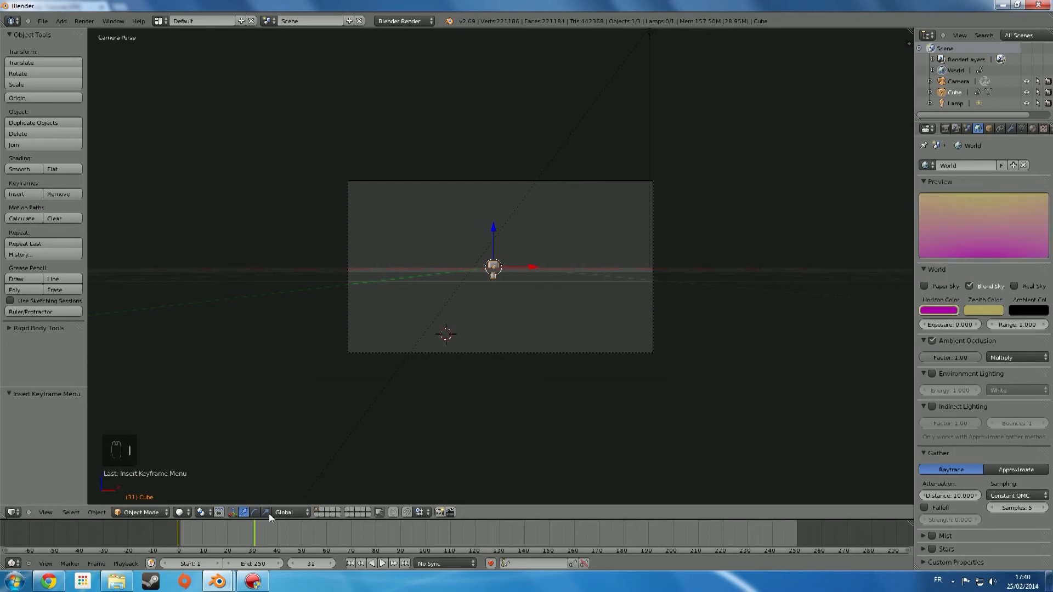
Return to frame 0, start rendering the animation, and cancel it partway to go back to the 3D view
left_click_drag(208, 545, 169, 535)
scroll(505, 224, "down", 4)
scroll(506, 224, "up", 9)
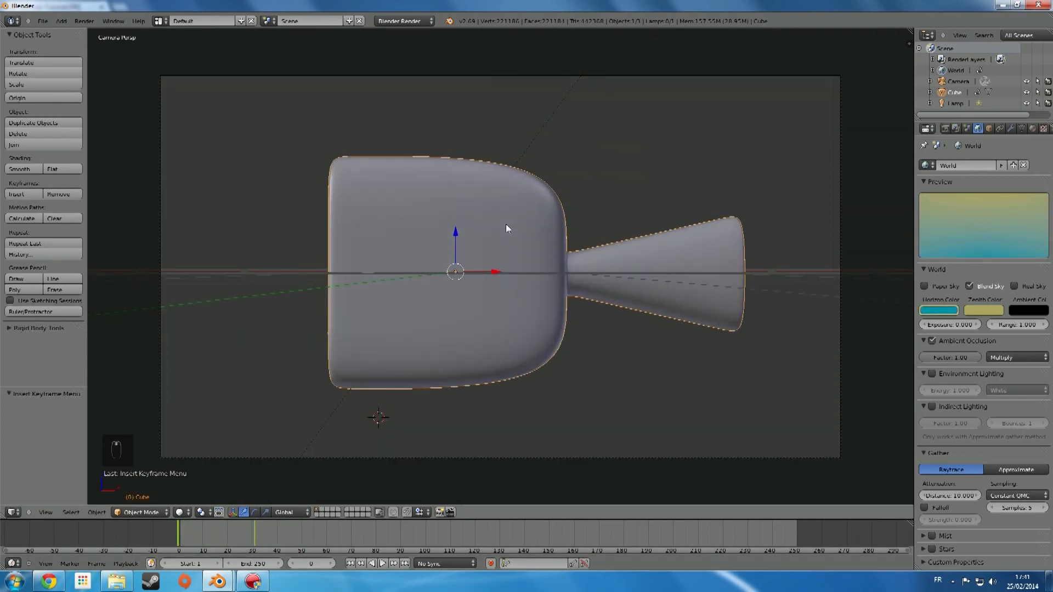
middle_click_drag(508, 224, 516, 251, "shift")
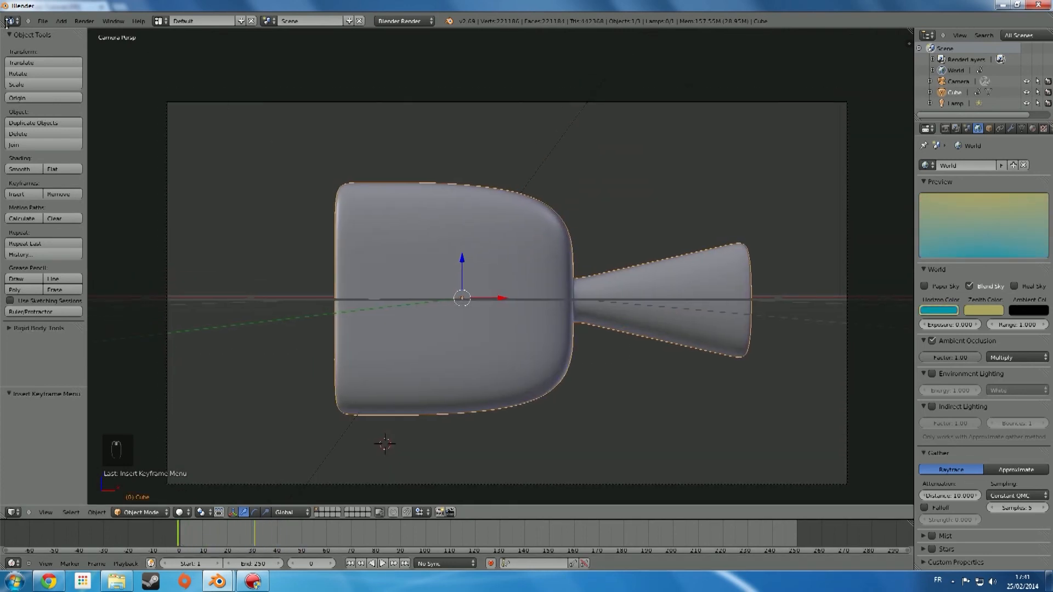
left_click(113, 21)
left_click(82, 22)
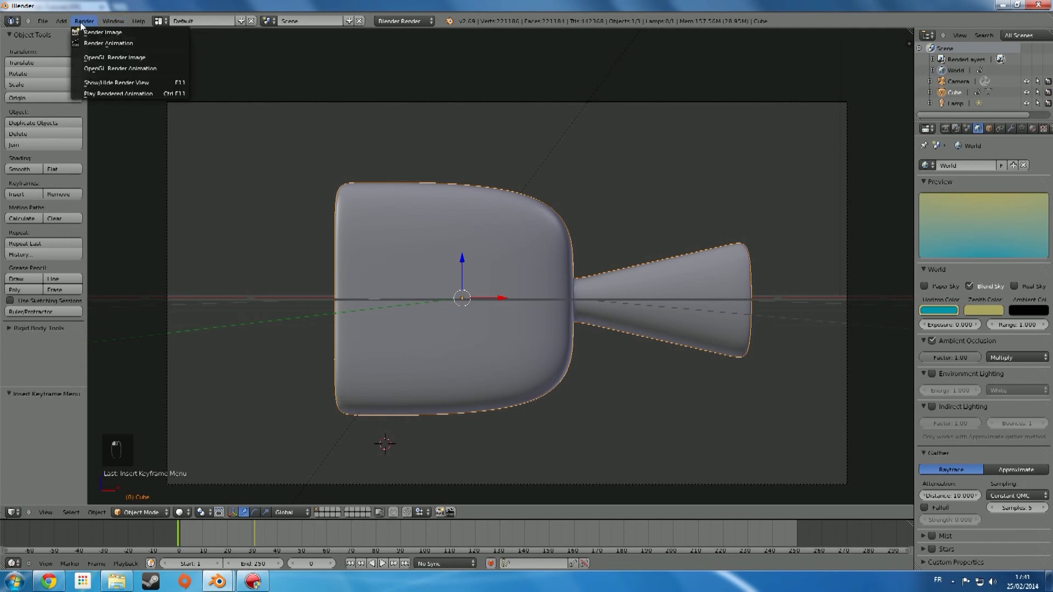
left_click(90, 44)
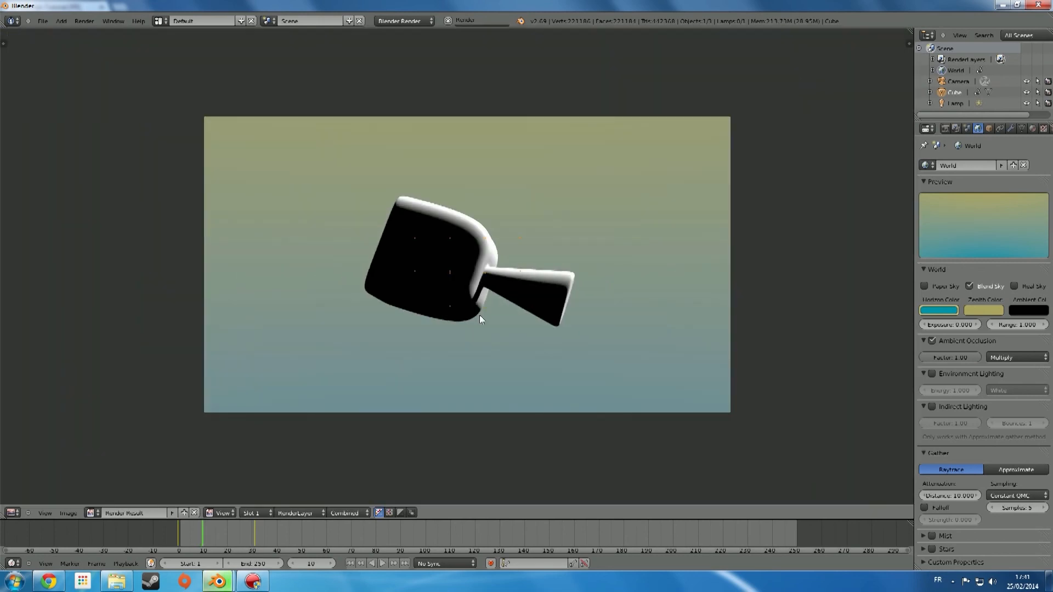
left_click(447, 22)
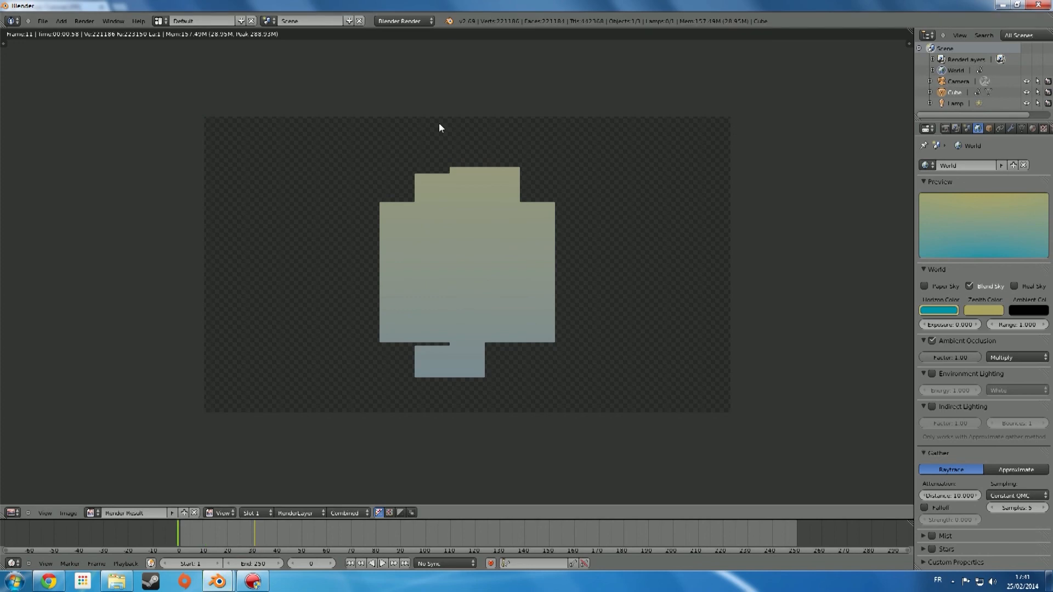
key("F11")
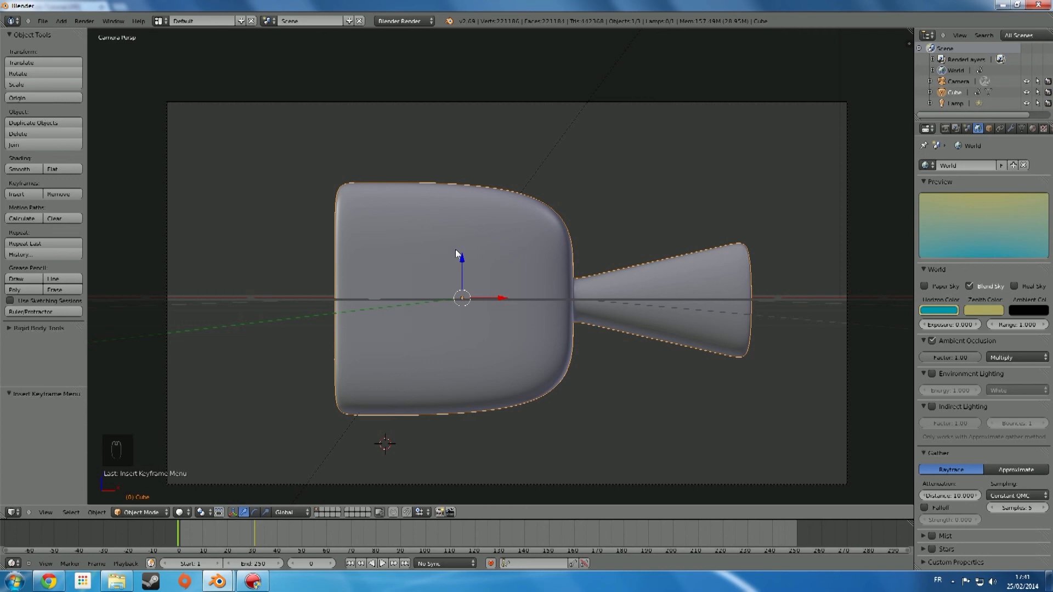
Show the cube's modifier settings and open the list of modifiers that can be added
middle_click_drag(363, 255, 870, 228)
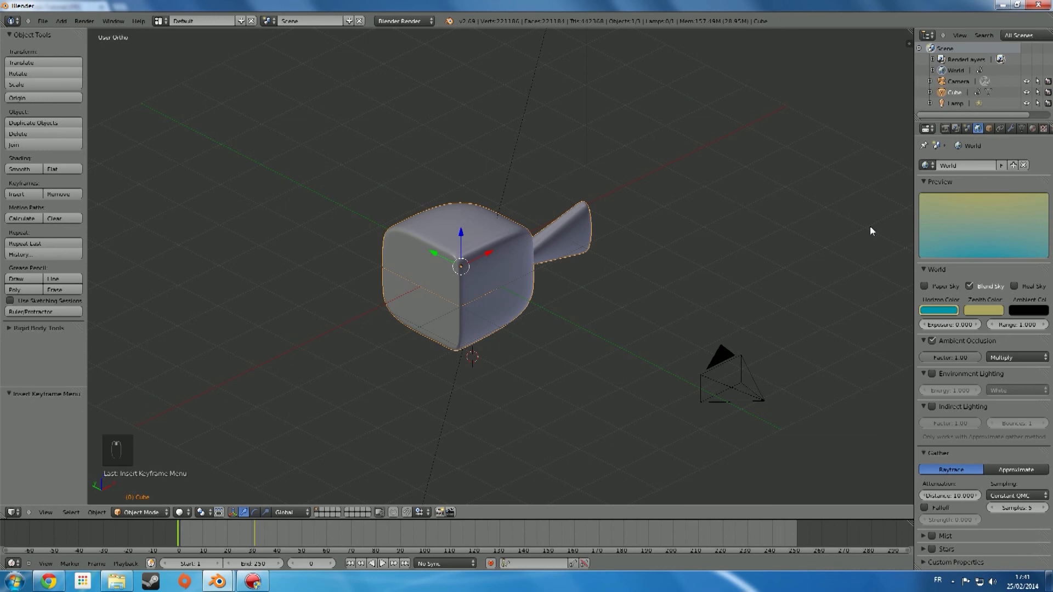
left_click(1012, 128)
left_click(1022, 128)
left_click(1011, 128)
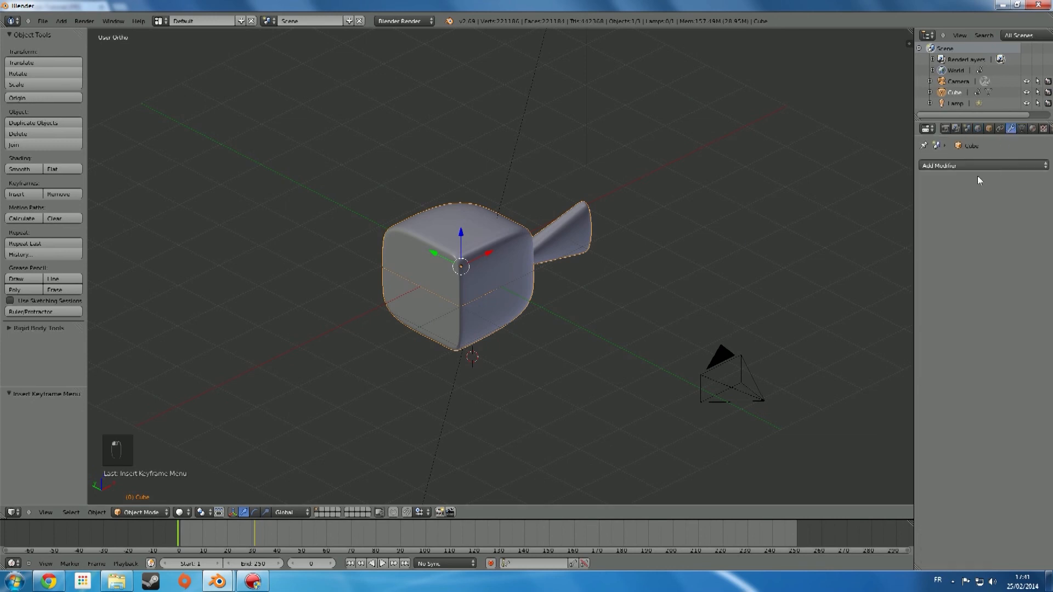
left_click(982, 166)
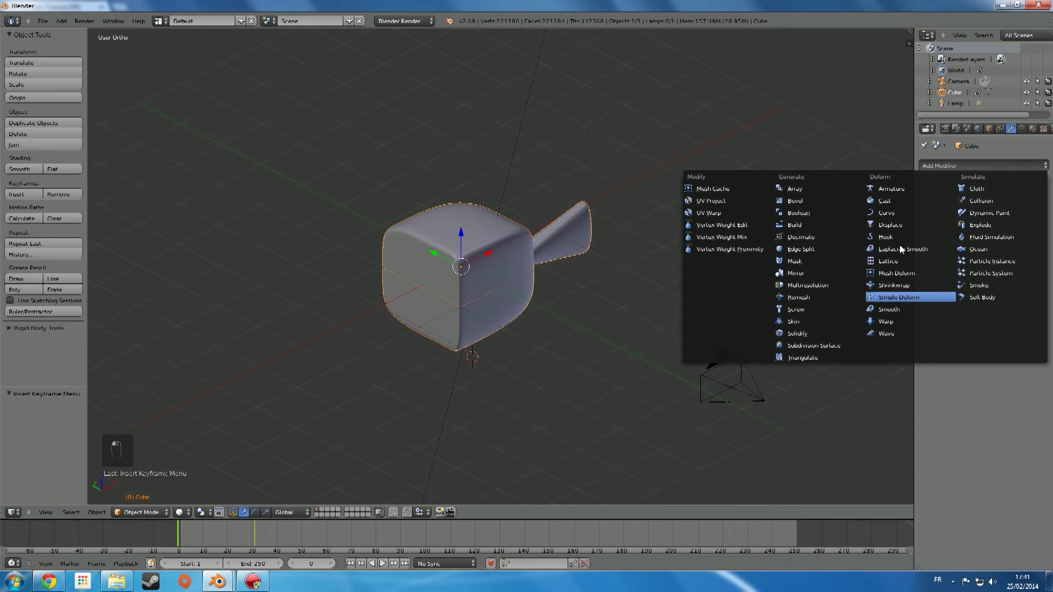